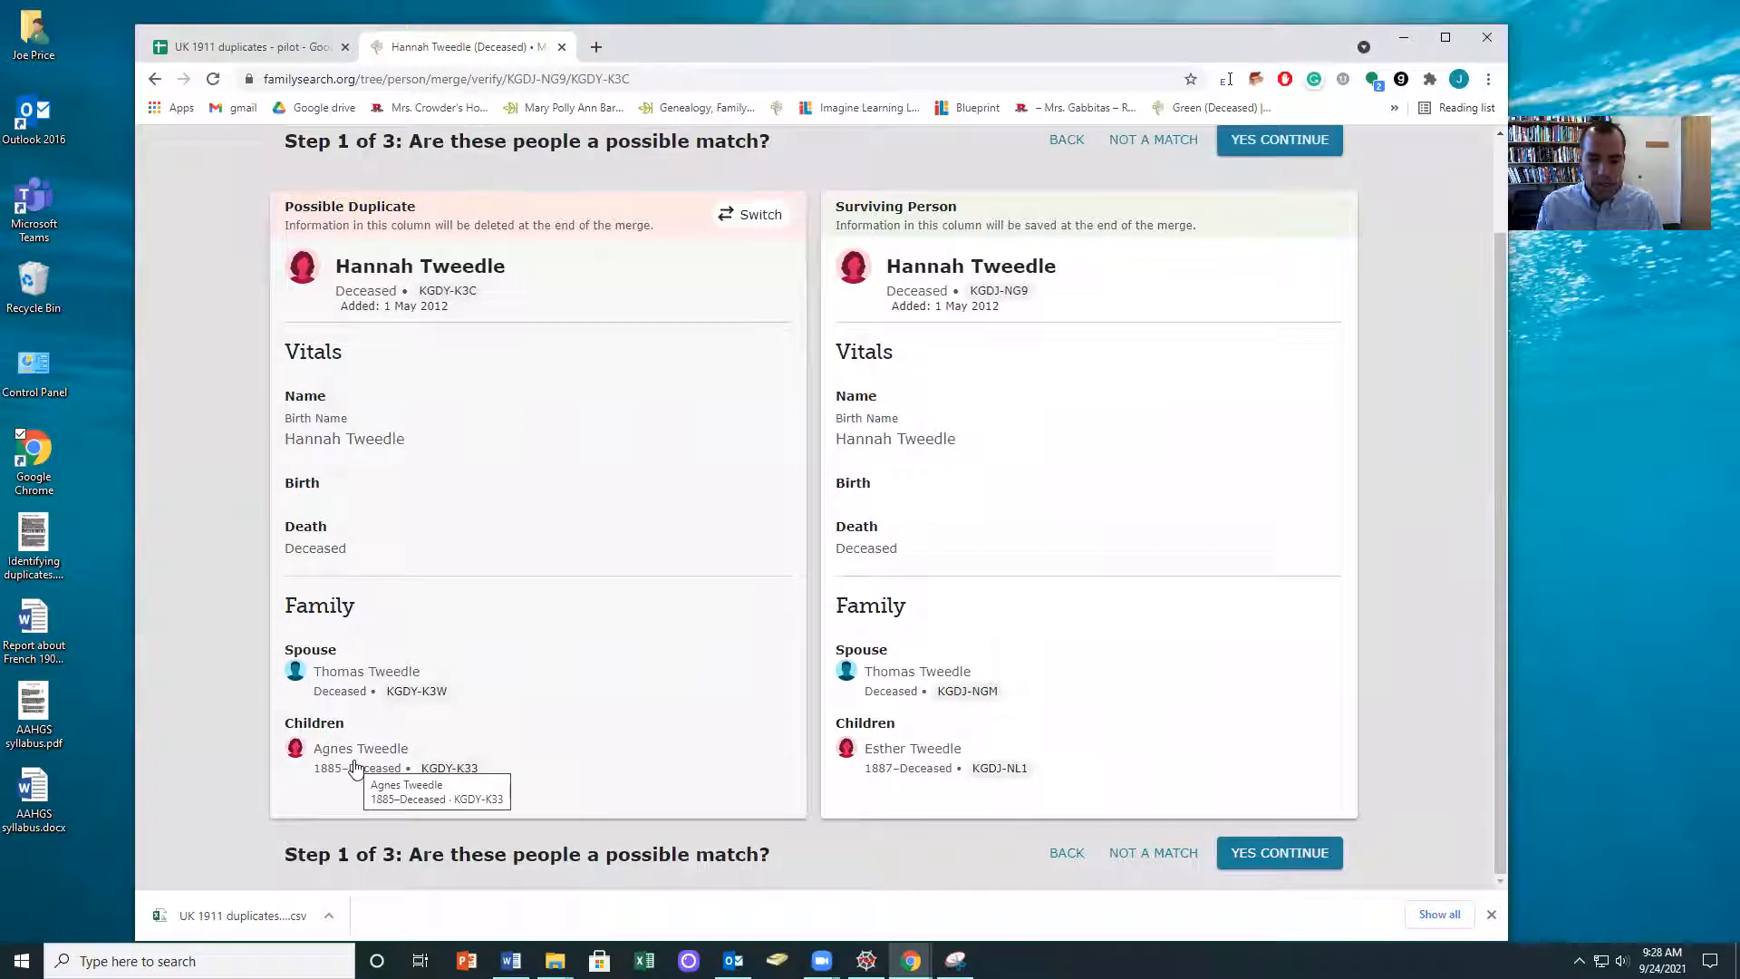
# Step: Compare the christening details of the child listed under each of the two possible duplicate mother records
pyautogui.click(883, 750)
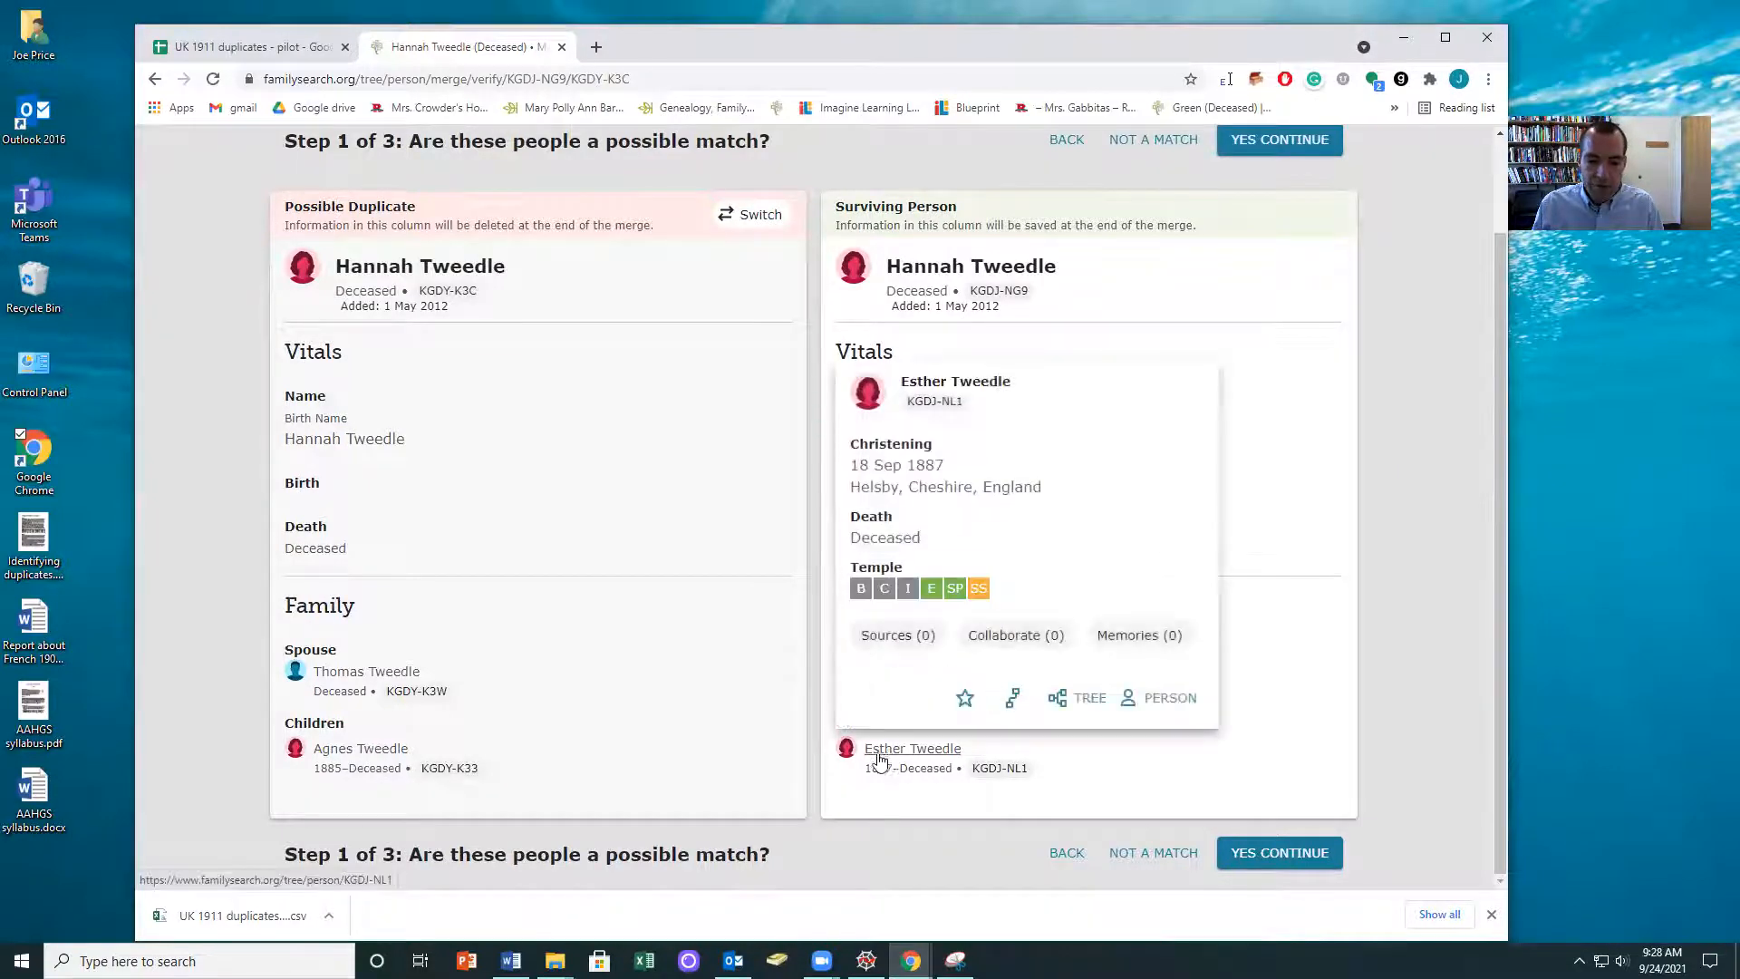
pyautogui.click(721, 708)
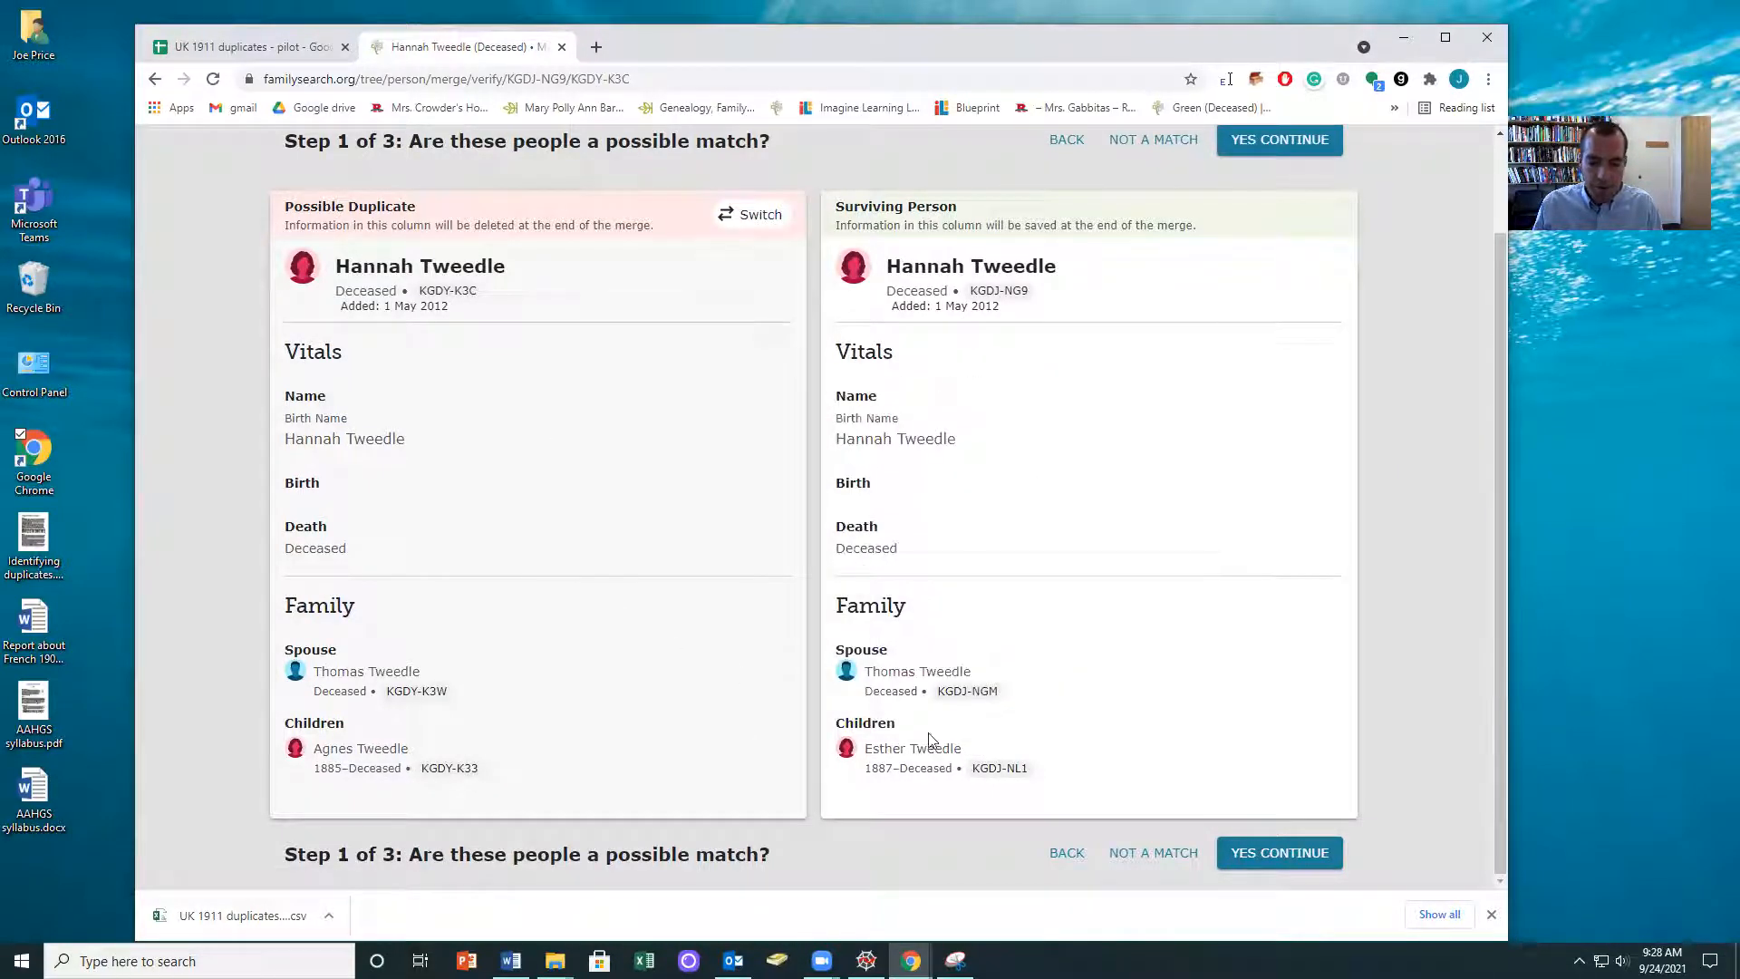
pyautogui.click(905, 760)
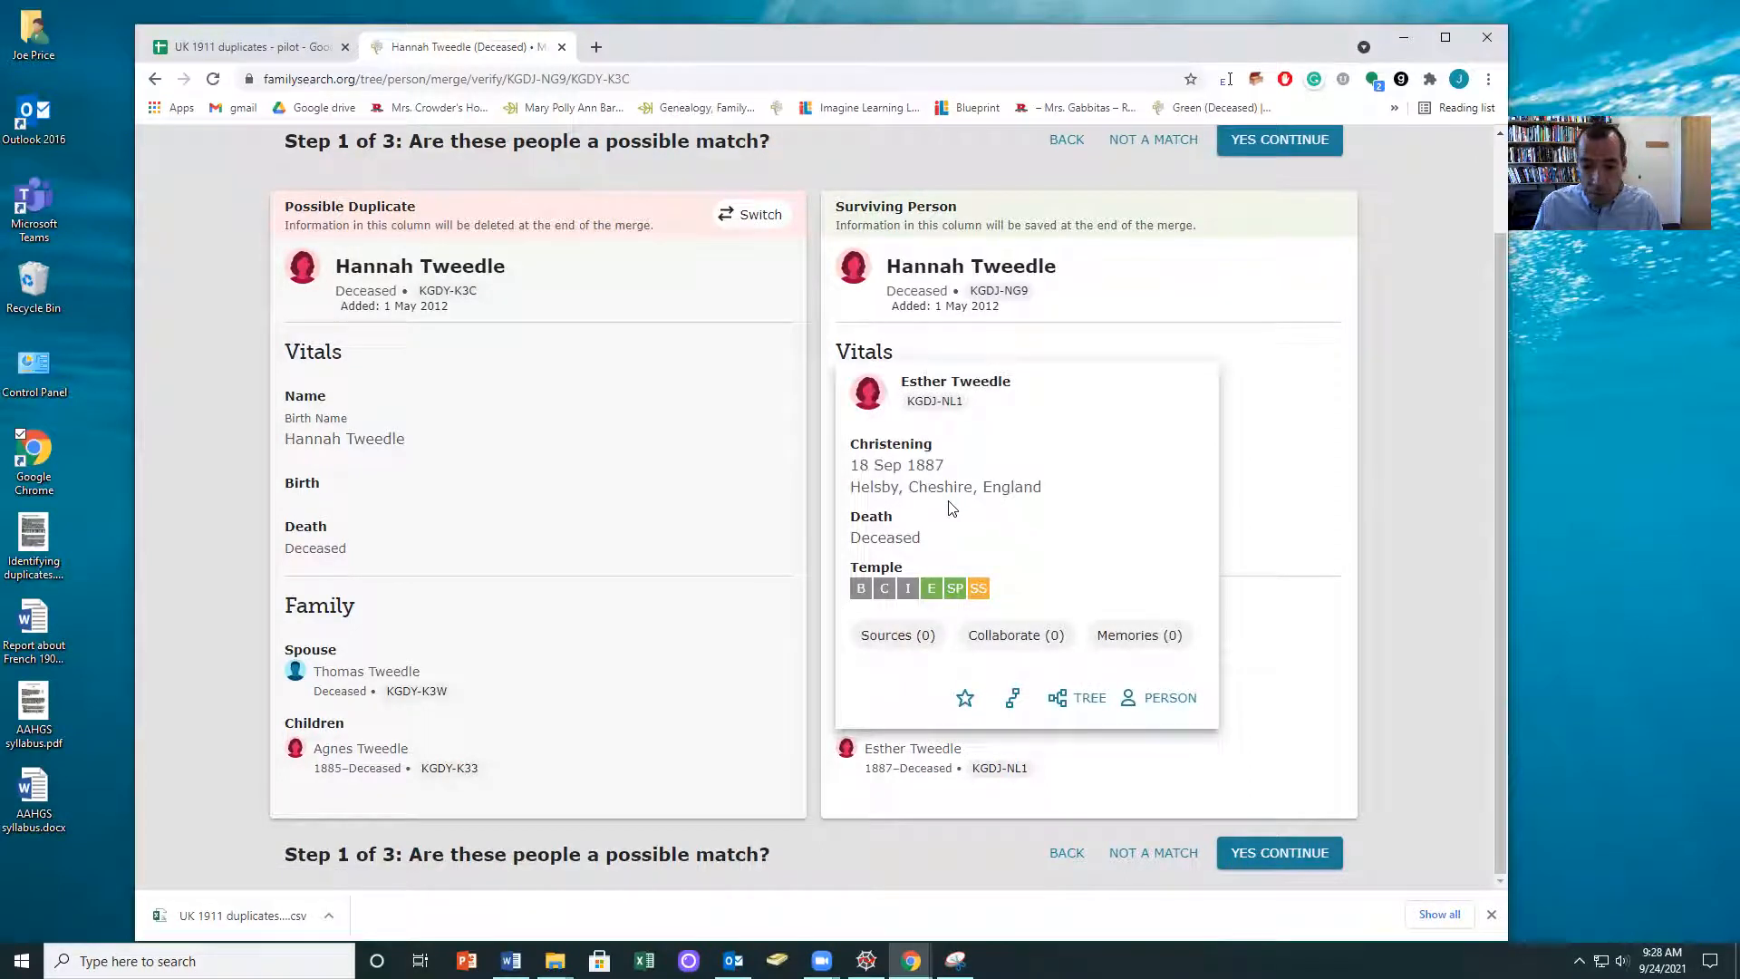
pyautogui.click(355, 751)
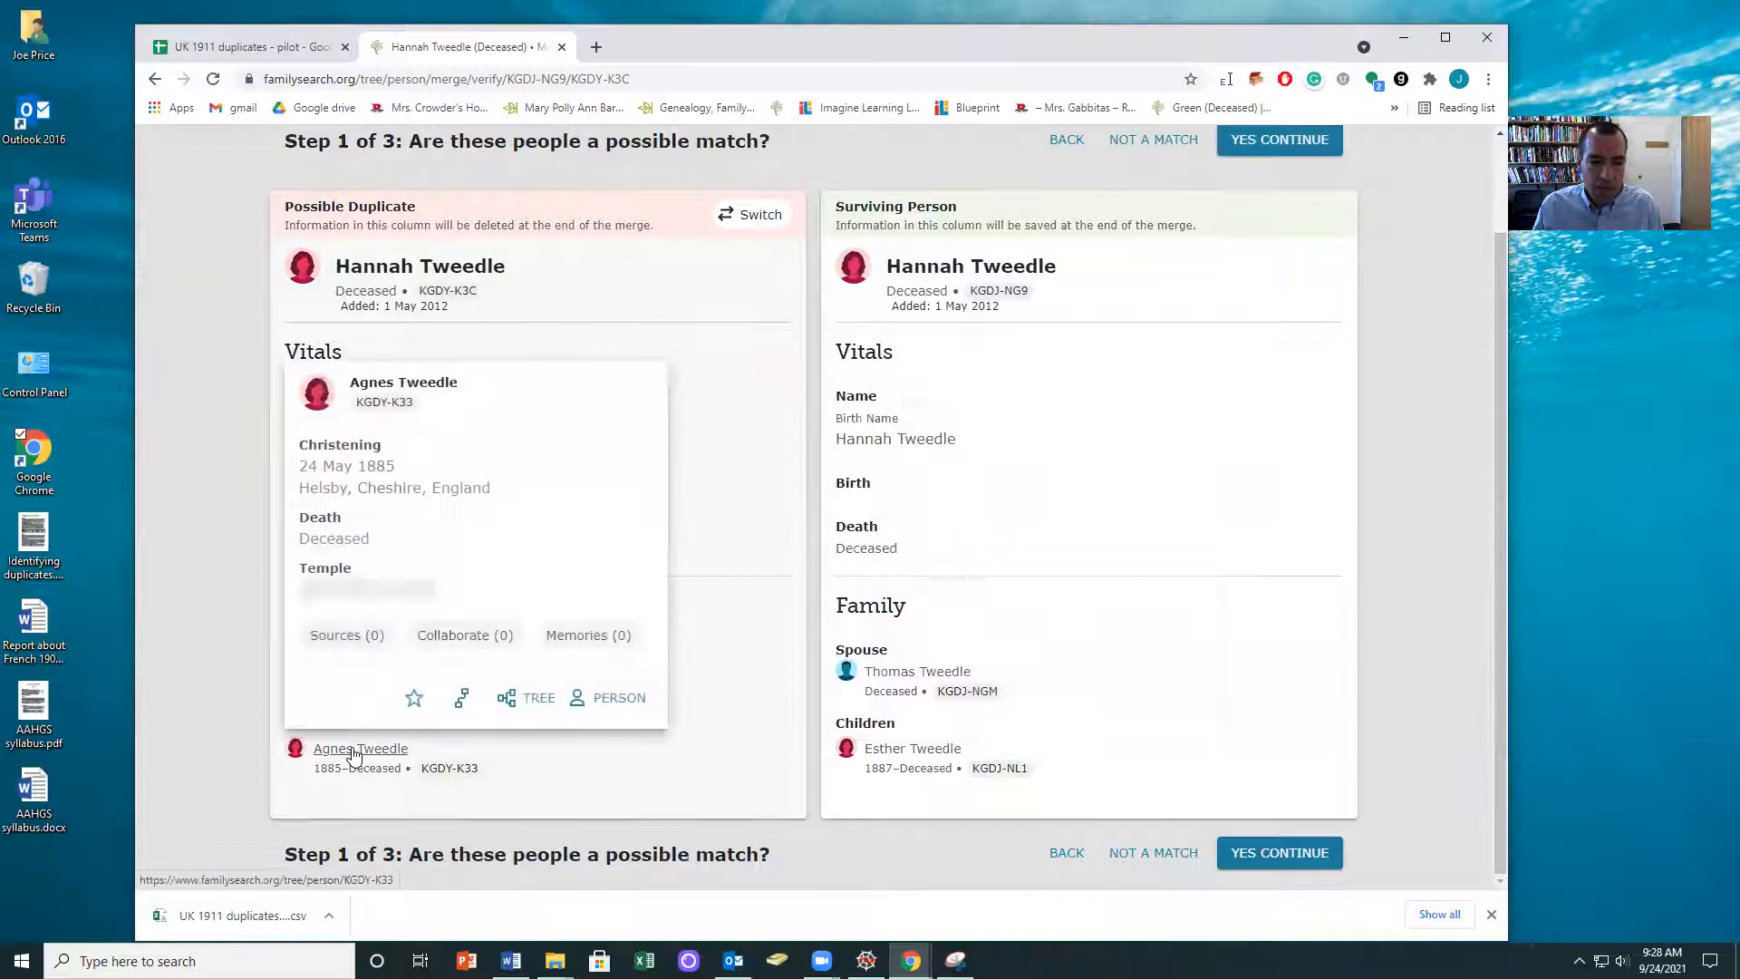
pyautogui.click(722, 718)
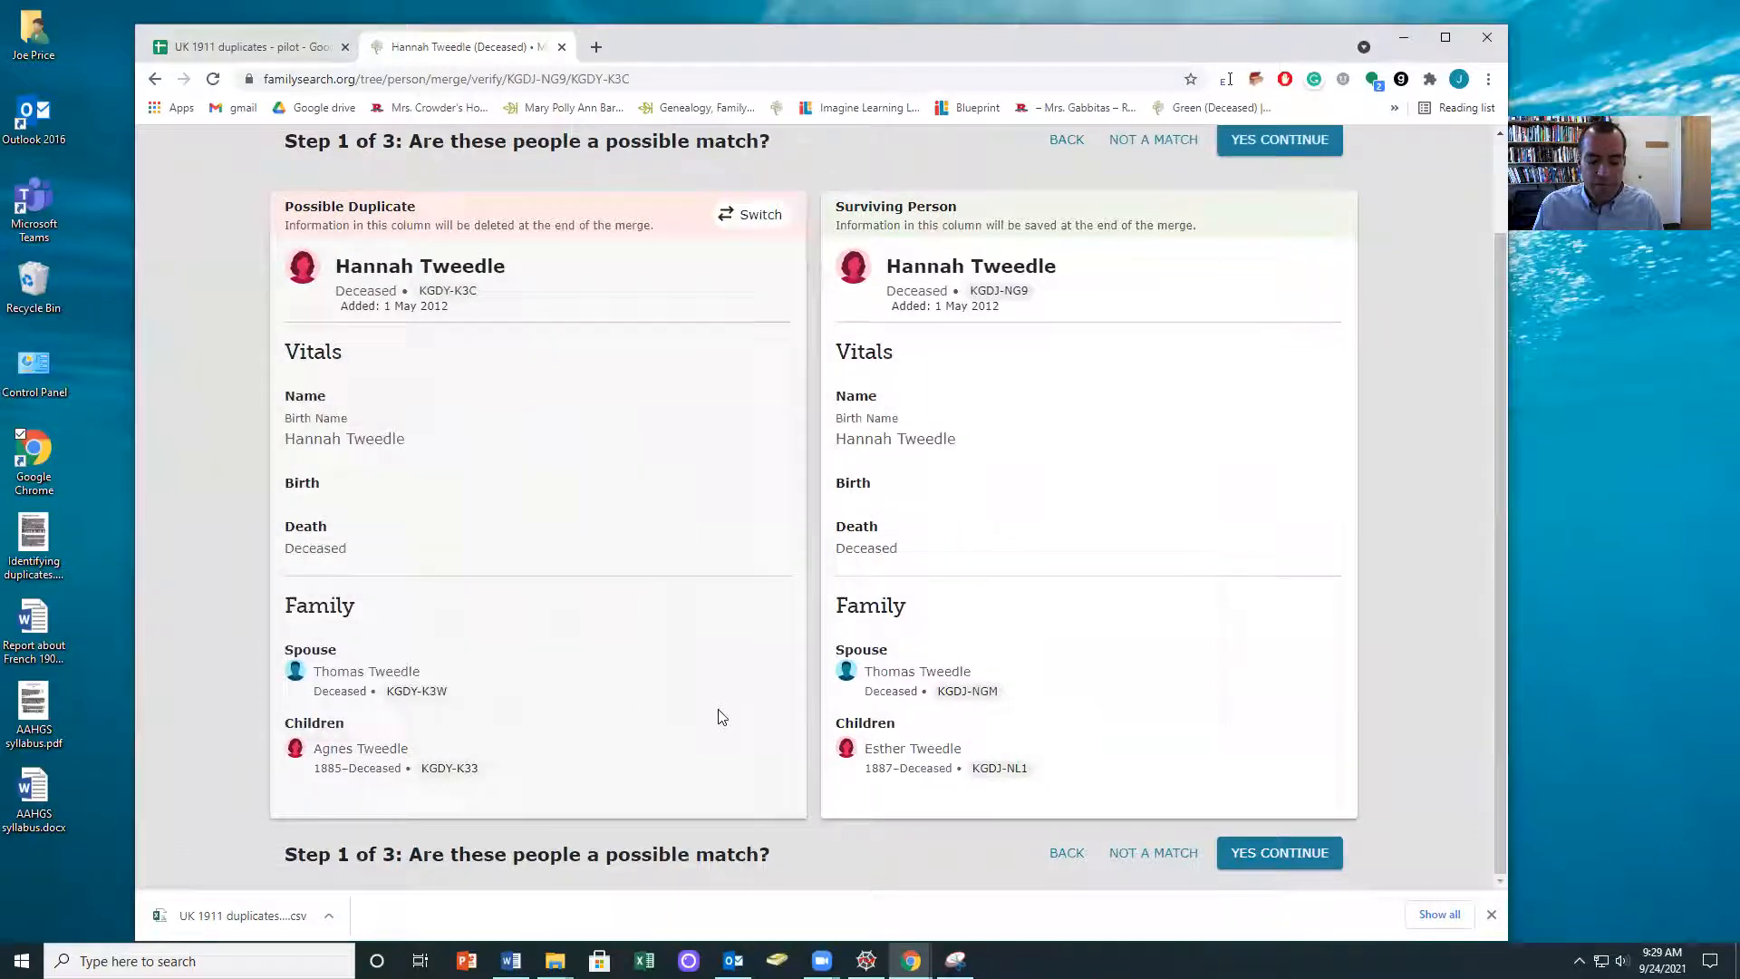
# Step: Accept the two mother records as a match and finish the merge with the reason "All vital information and relationships match"
pyautogui.click(1278, 852)
pyautogui.scroll(-5, 1072, 719)
pyautogui.click(1294, 854)
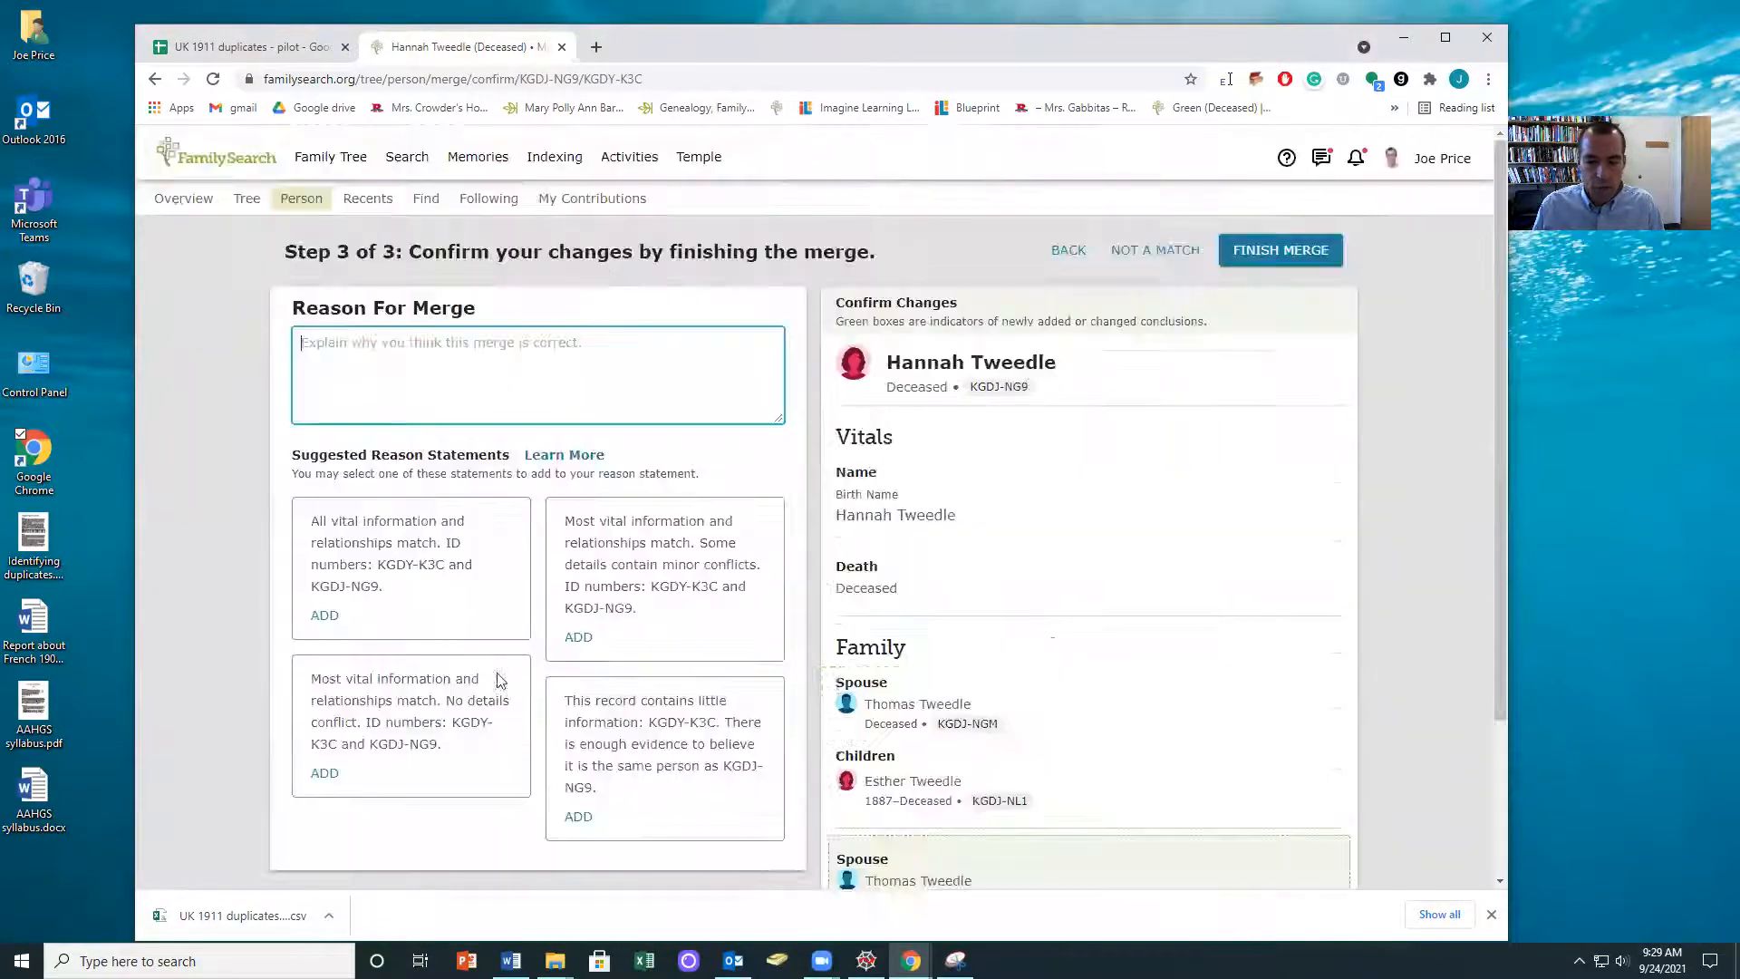
pyautogui.click(325, 615)
pyautogui.click(1260, 251)
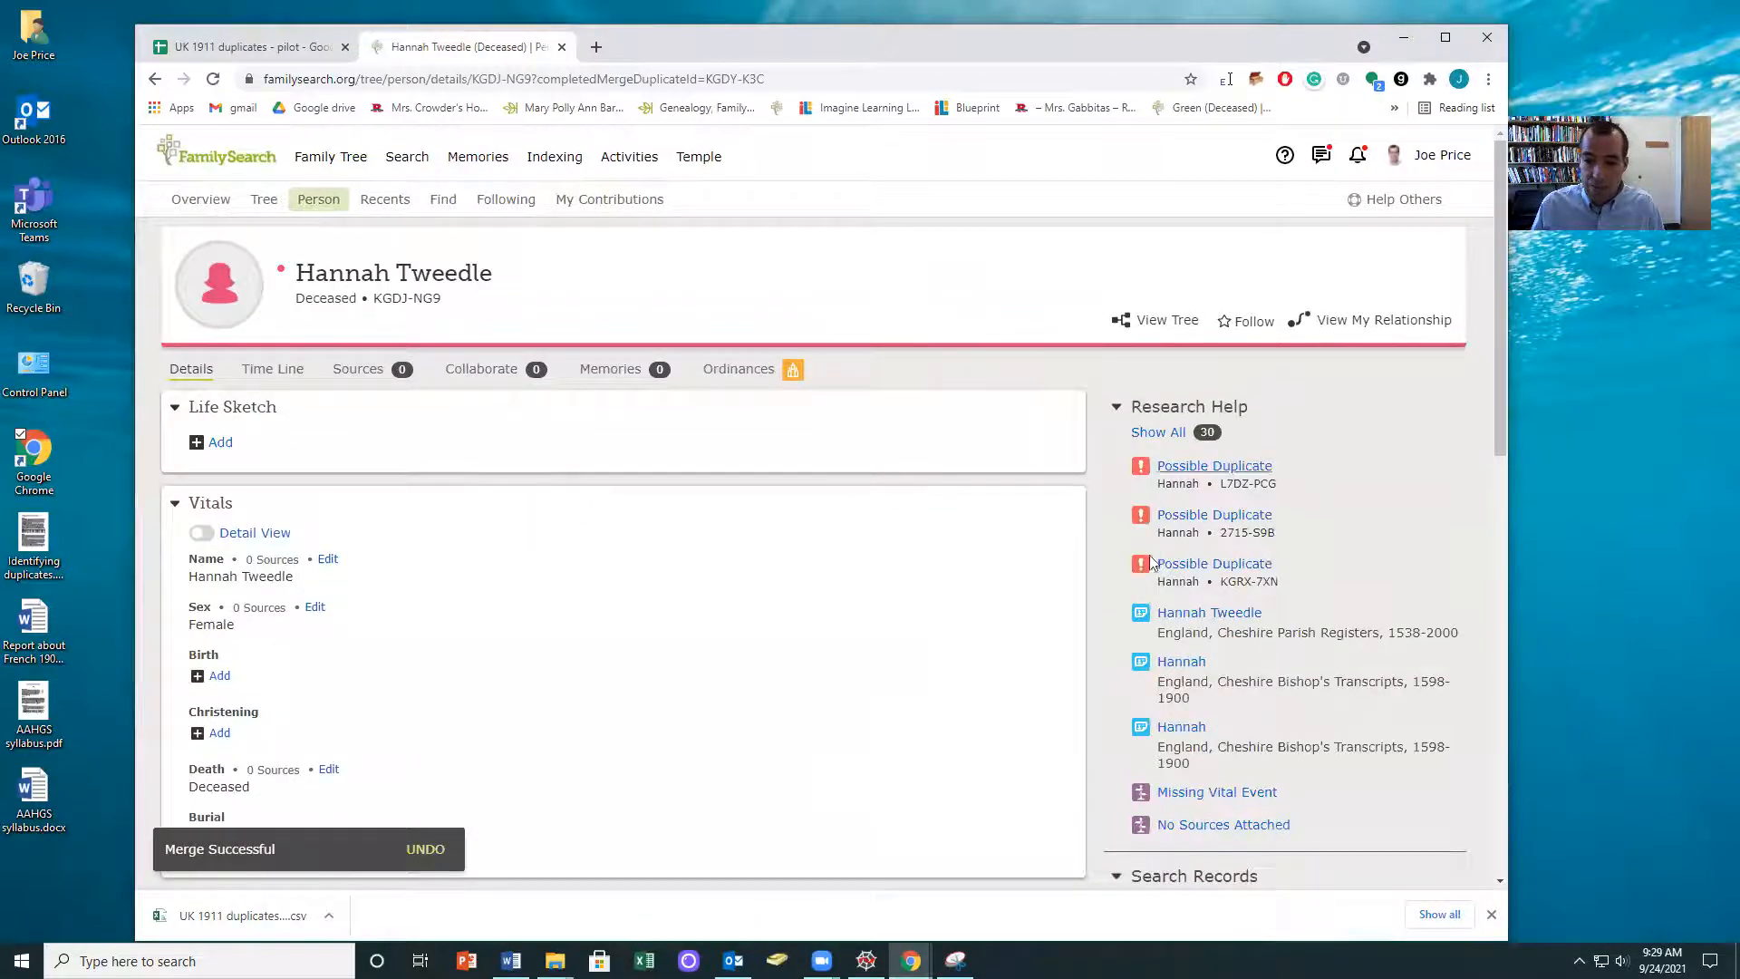
# Step: Copy the second listed husband's person ID from the merged mother's family members, and open the first husband's person page
pyautogui.scroll(-8, 1151, 563)
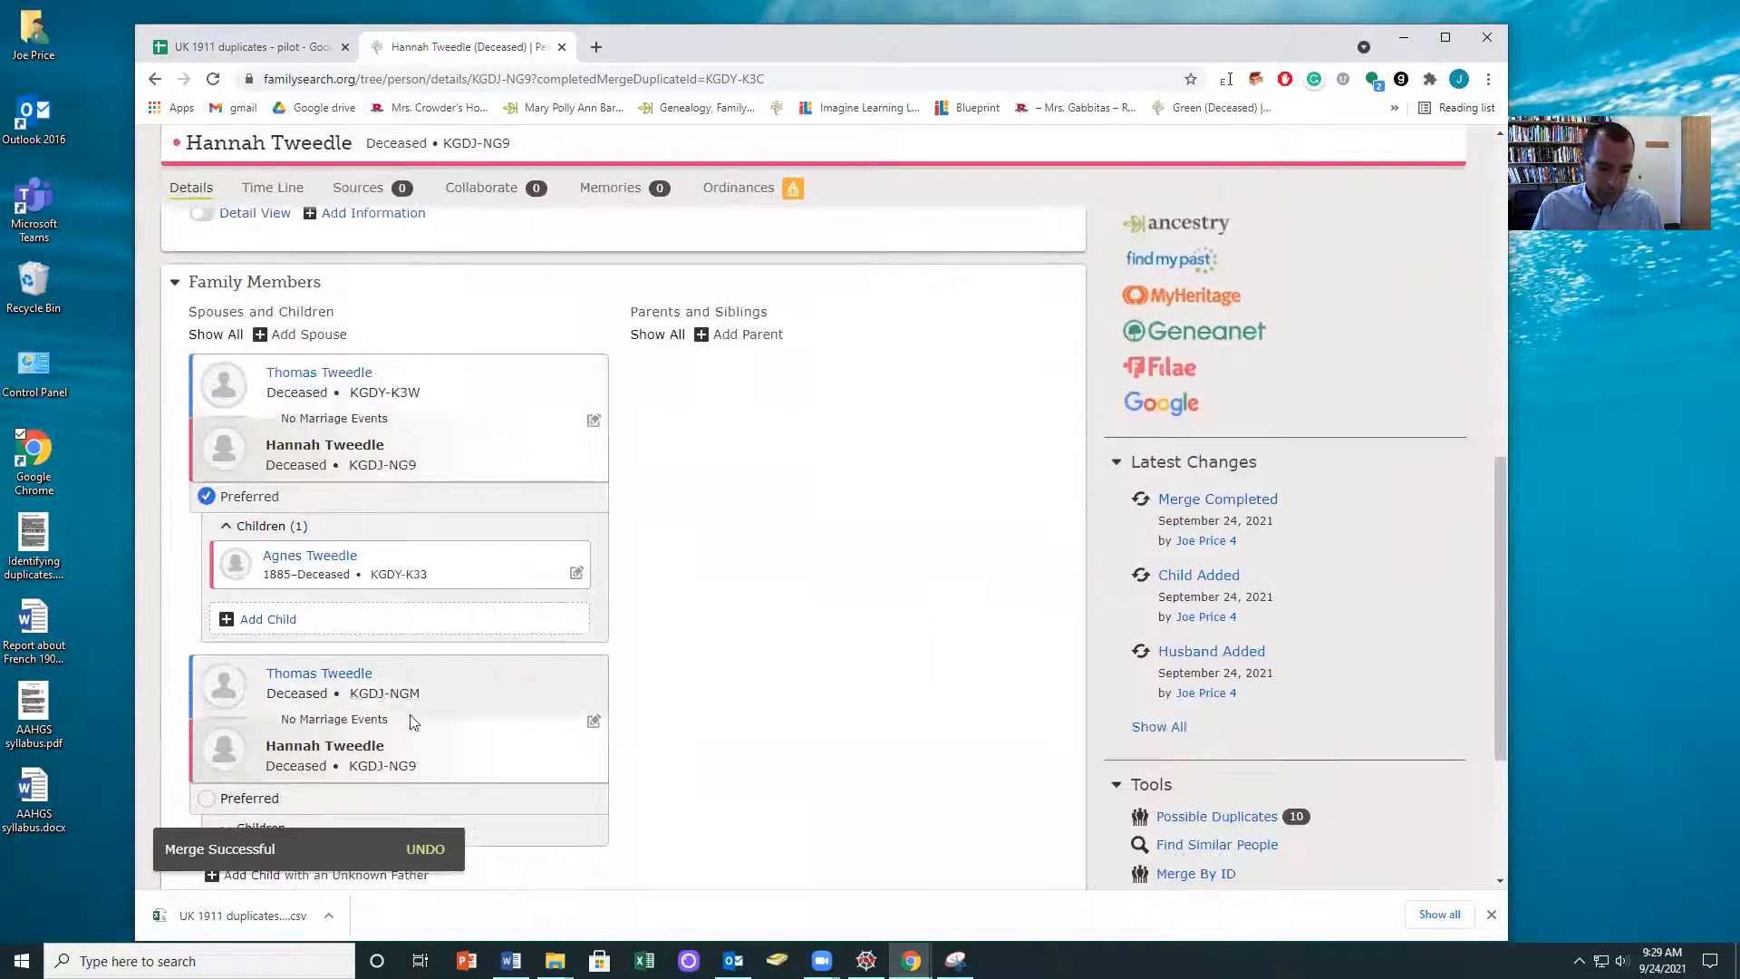
pyautogui.scroll(-3, 344, 613)
pyautogui.scroll(2, 367, 507)
pyautogui.click(384, 590)
pyautogui.click(308, 271)
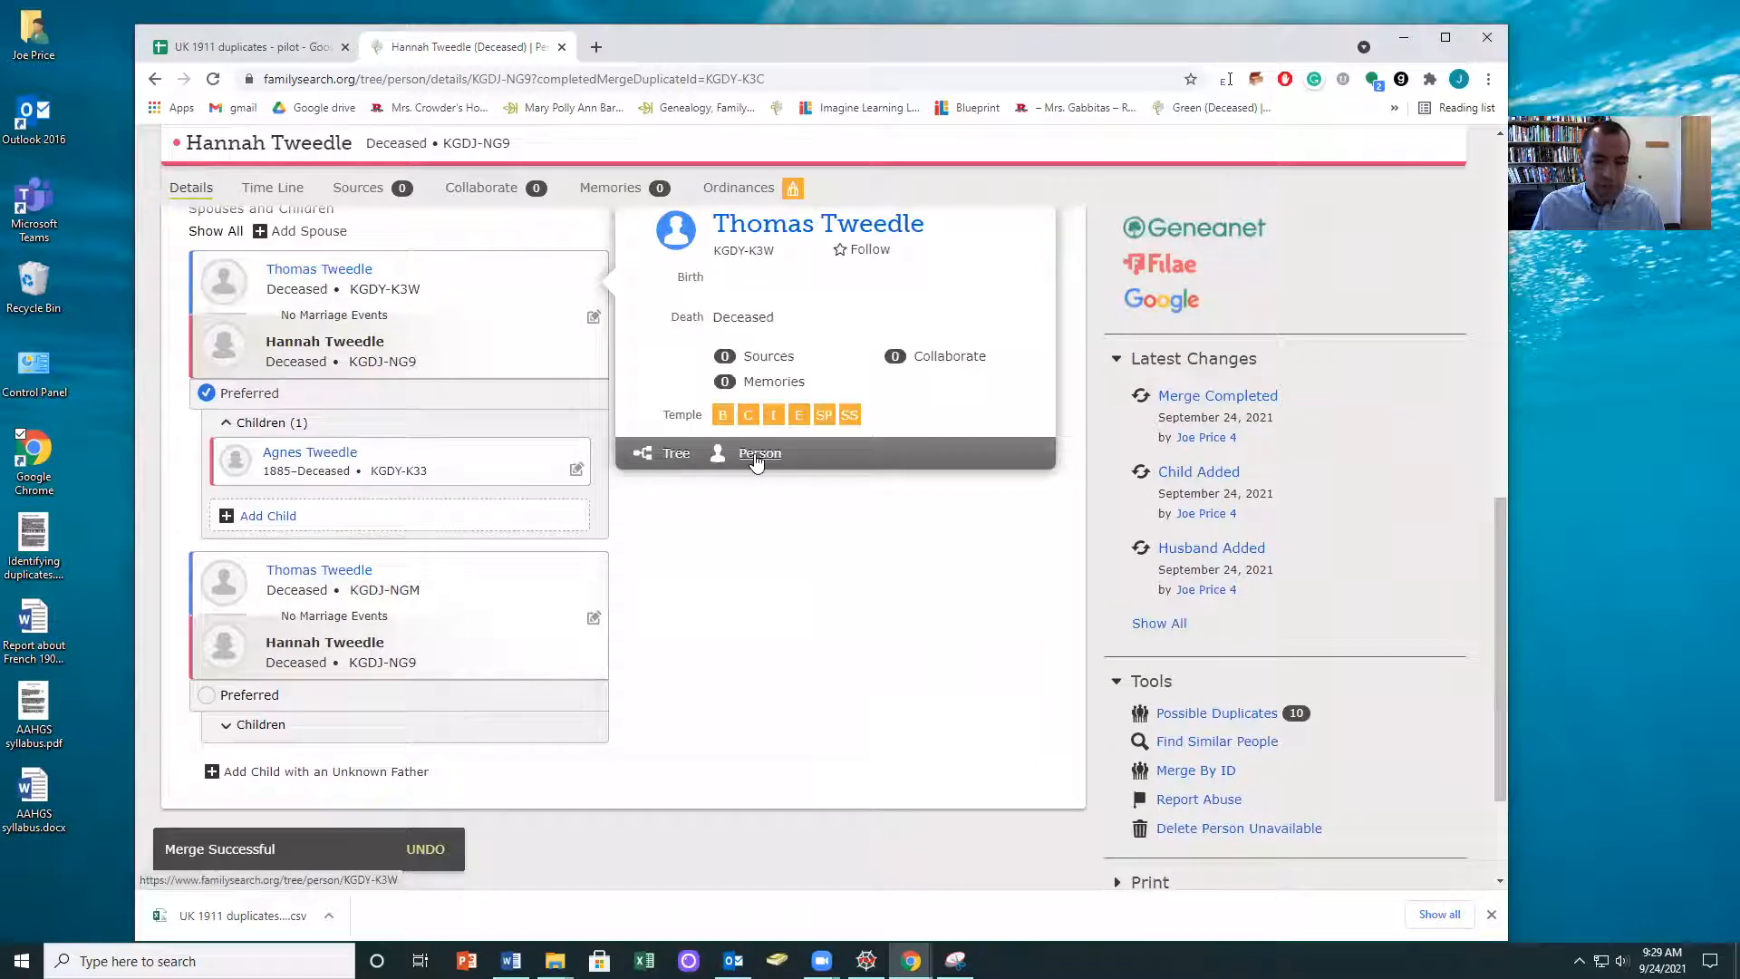
pyautogui.click(753, 461)
# Step: Start a merge by ID on the husband's record, entering the duplicate husband's person ID as the possible duplicate
pyautogui.scroll(-10, 1164, 707)
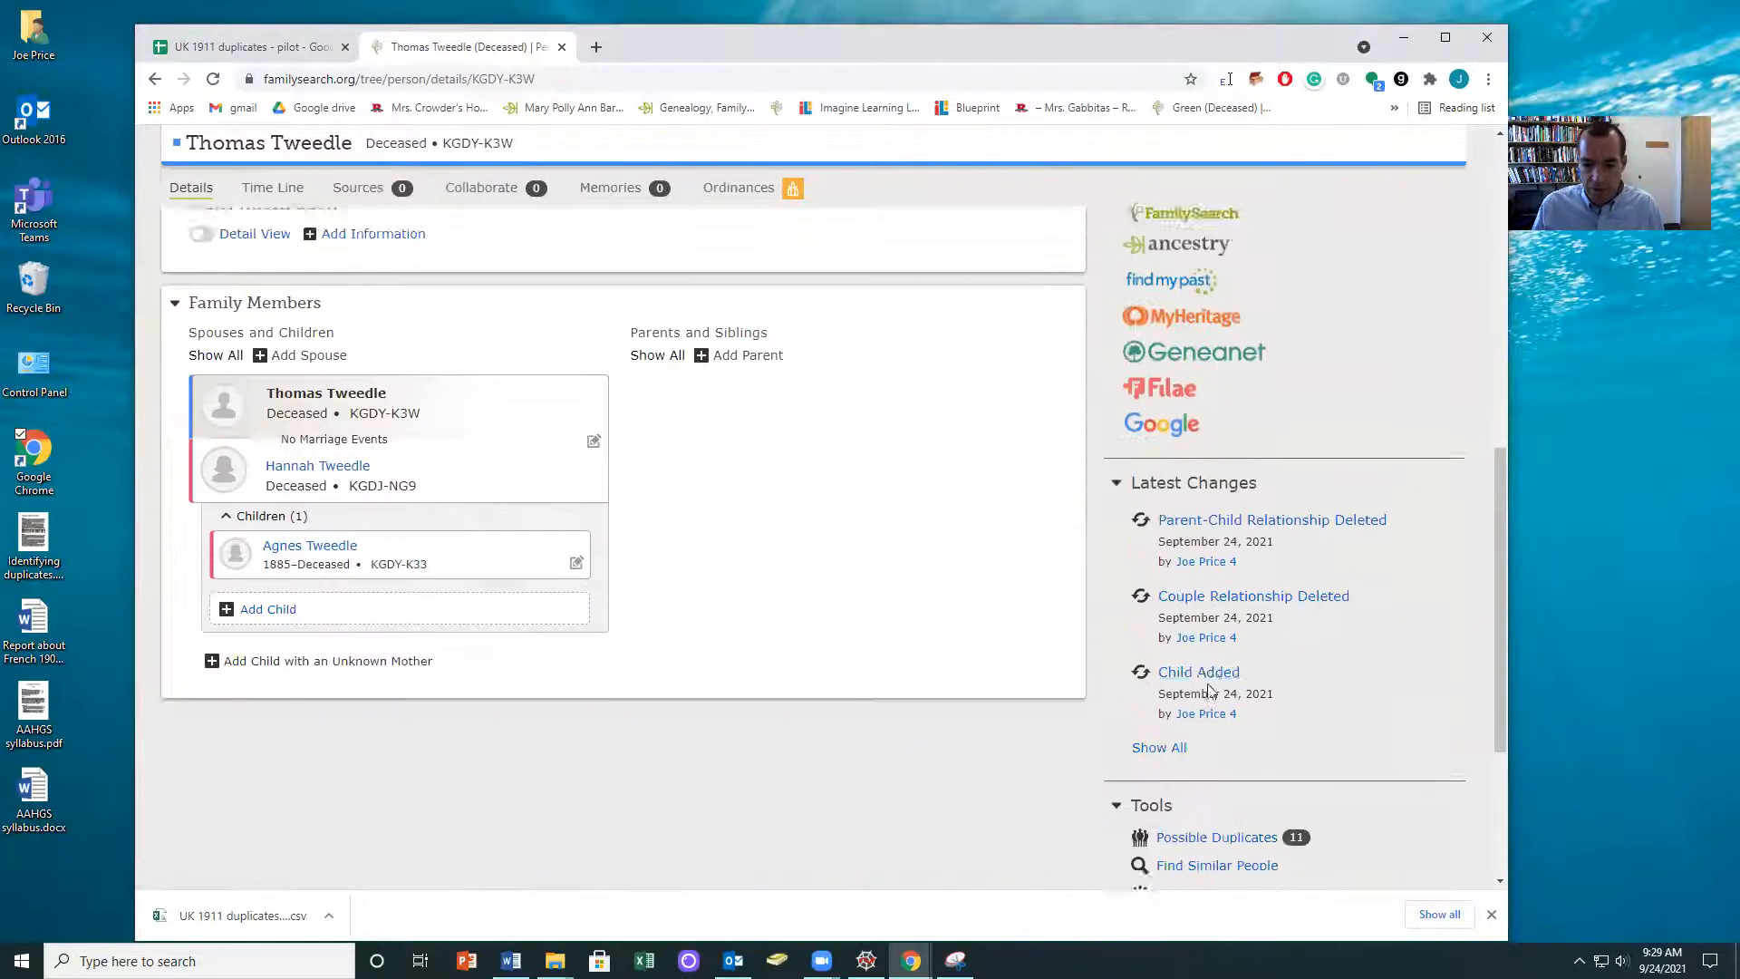
pyautogui.click(1202, 792)
pyautogui.write('KGDJ-NGM')
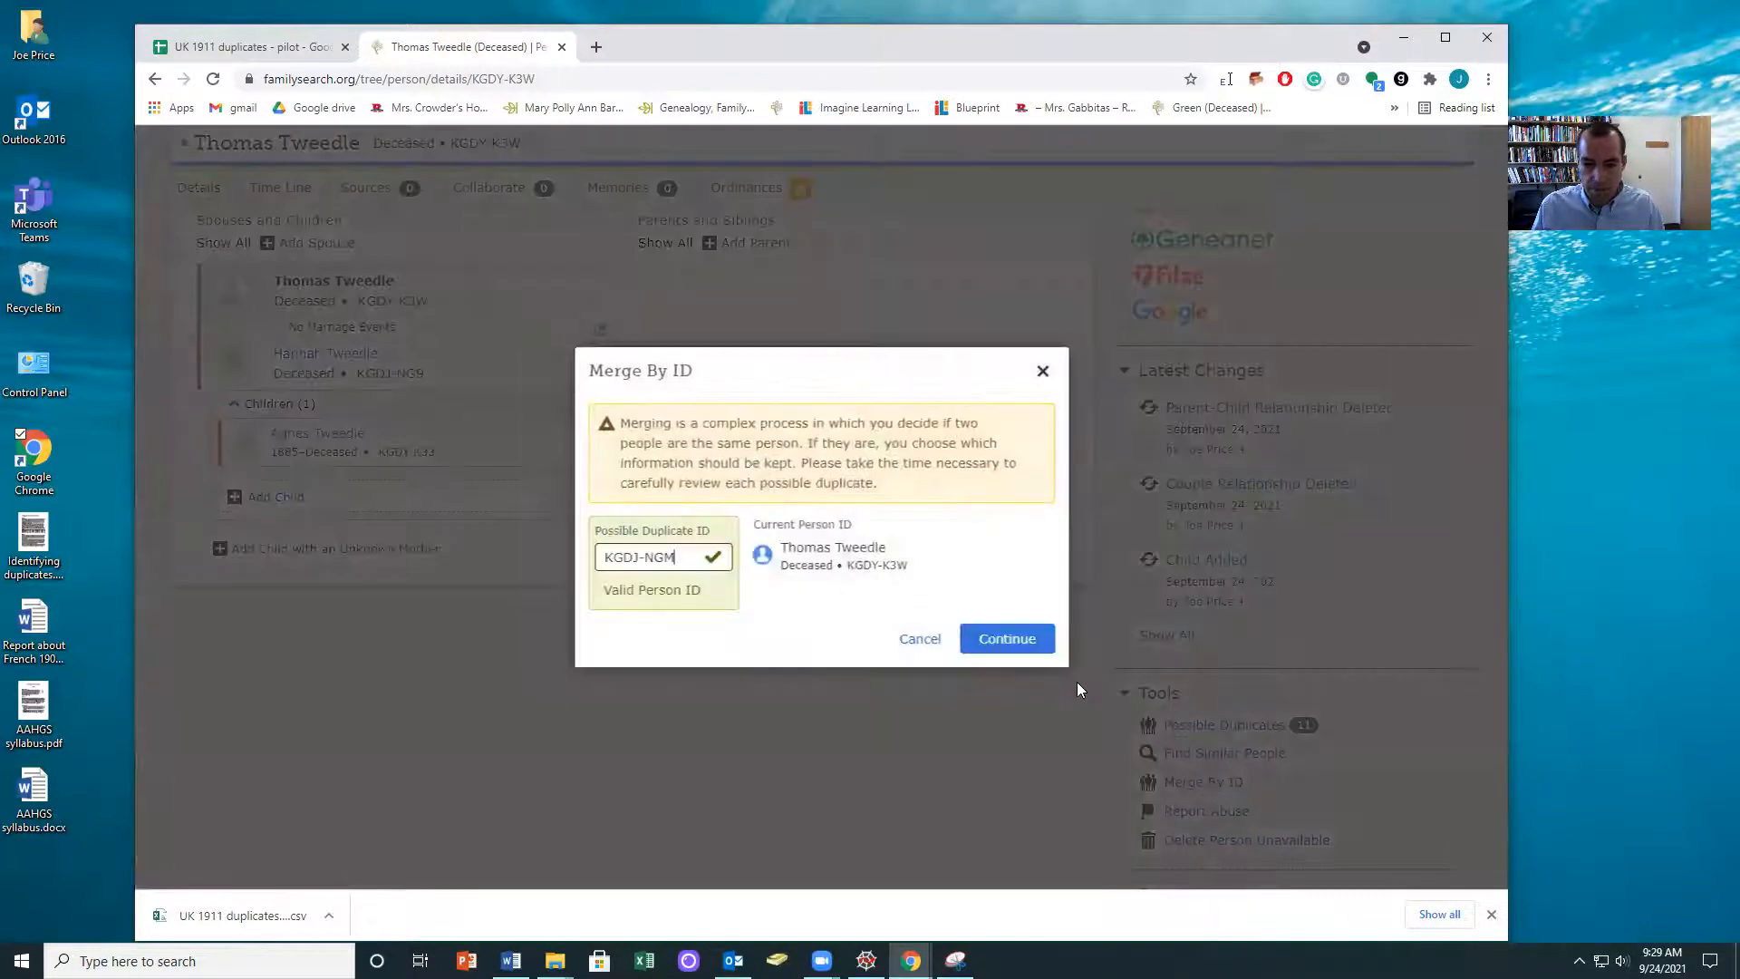
pyautogui.click(991, 651)
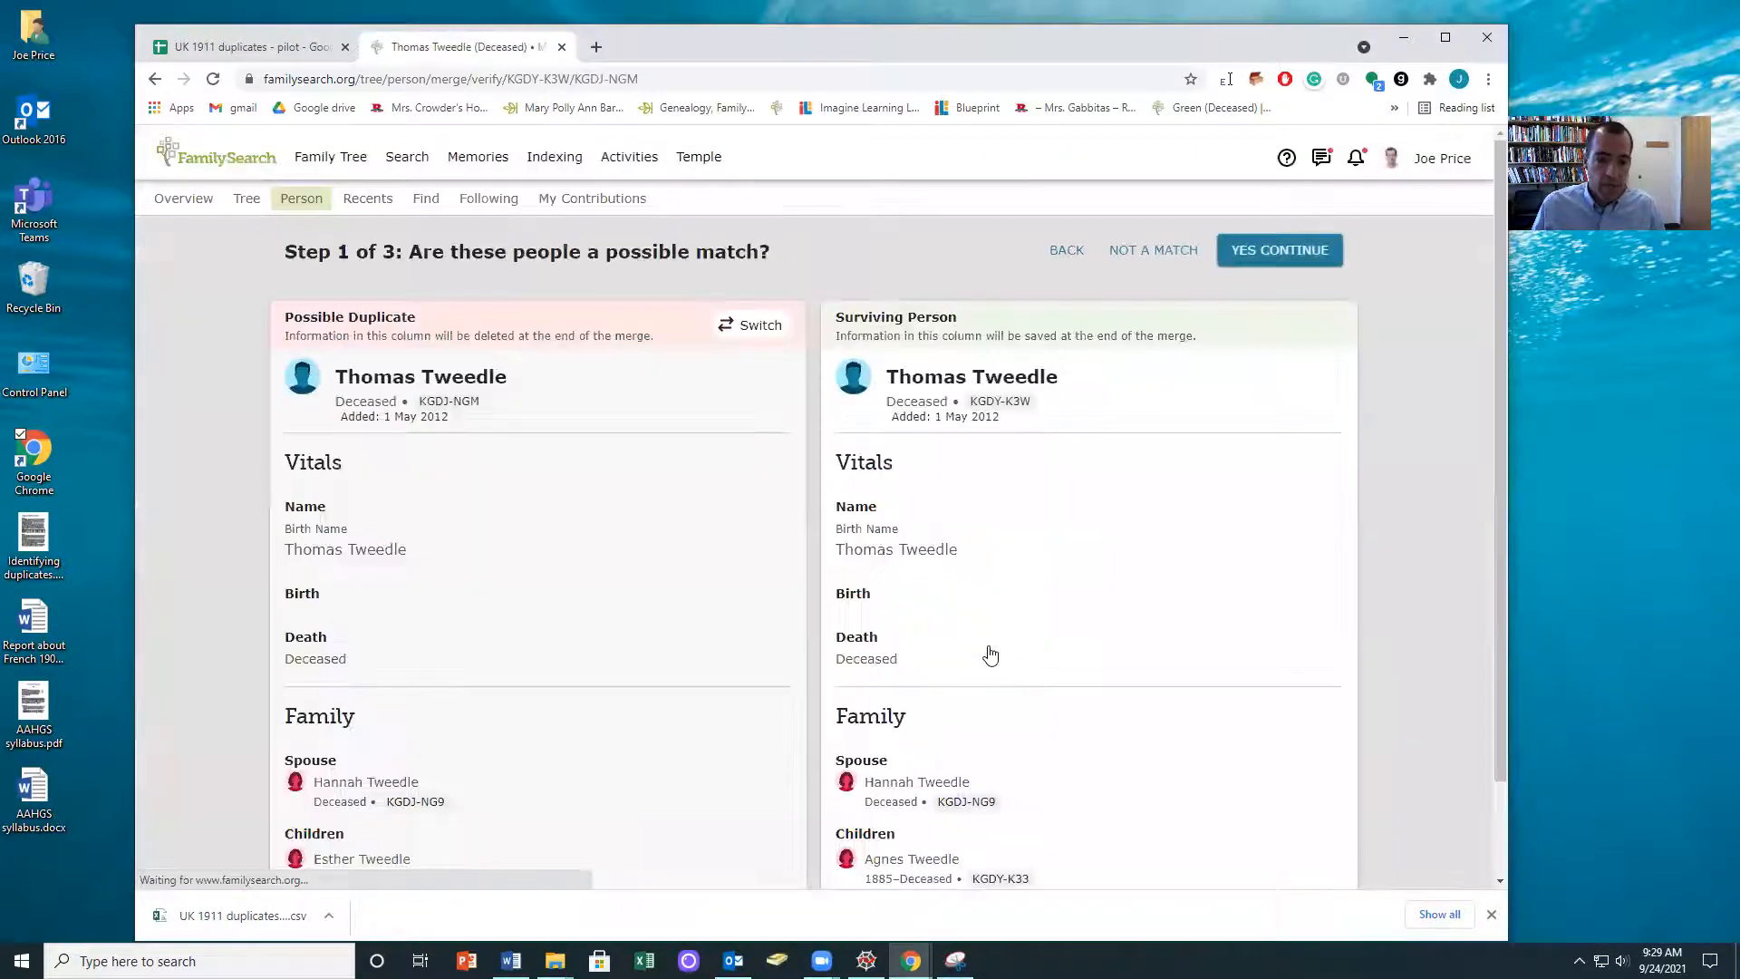
# Step: Accept the two husband records as a match and finish the merge with the reason "All vital information and relationships match"
pyautogui.scroll(-2, 1060, 634)
pyautogui.click(1258, 850)
pyautogui.scroll(-5, 973, 665)
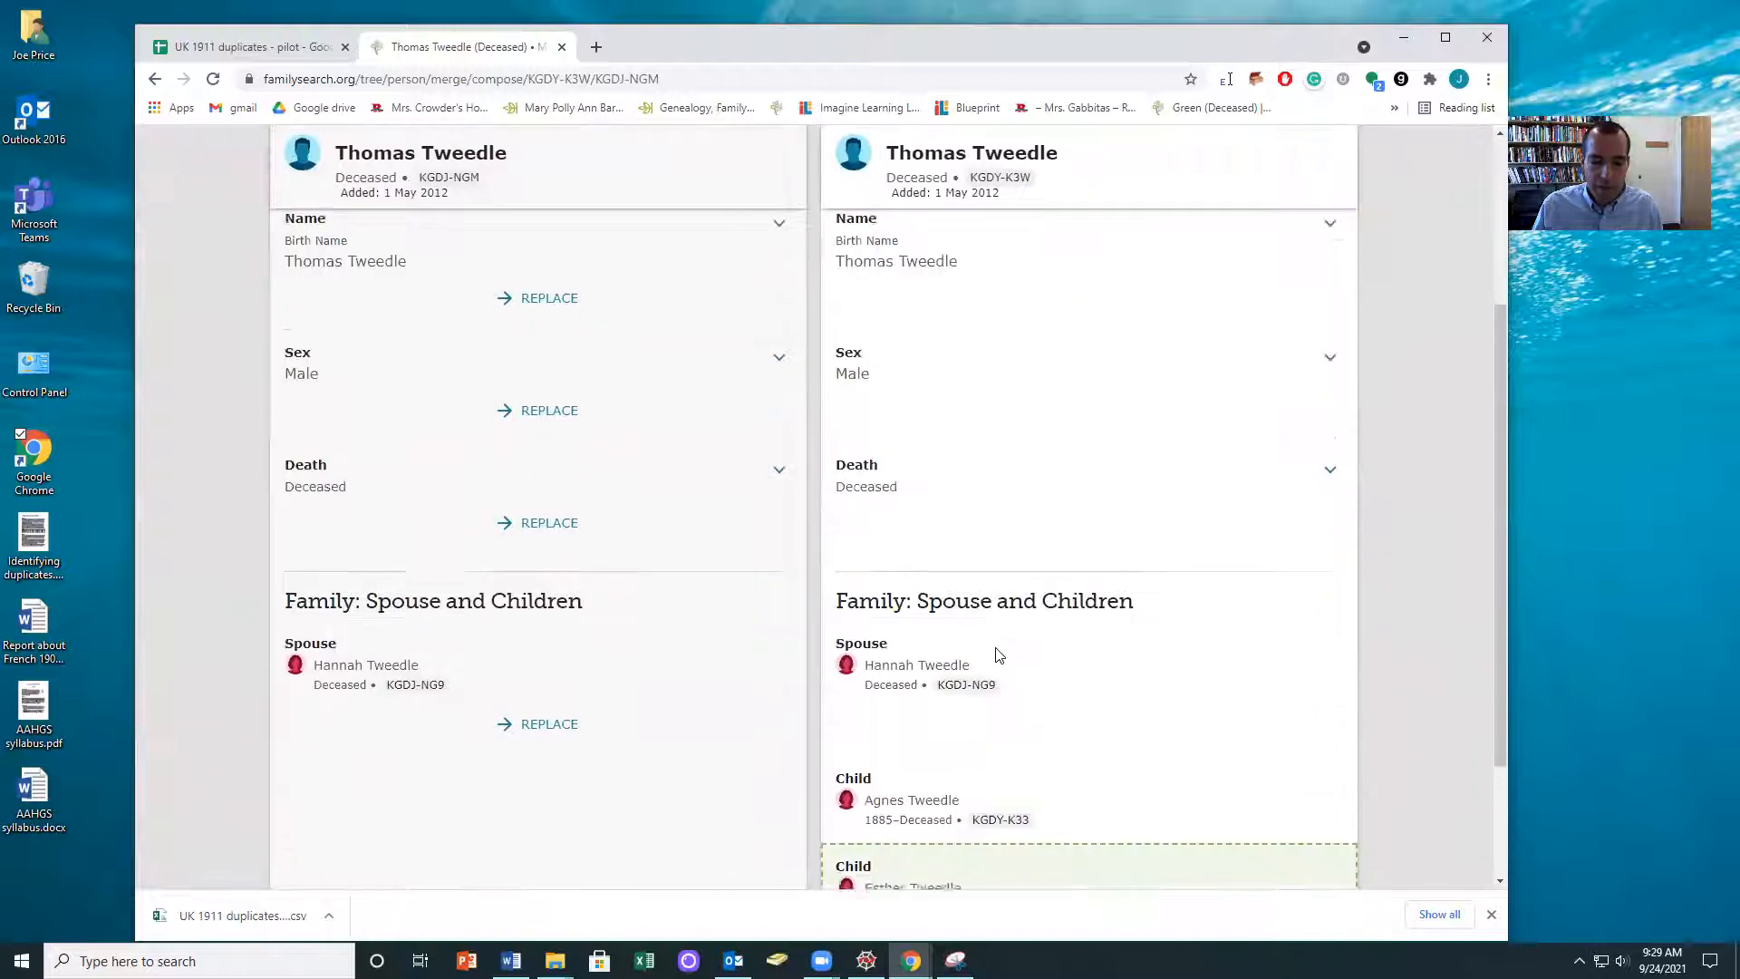
pyautogui.click(1283, 850)
pyautogui.click(324, 615)
pyautogui.click(1285, 258)
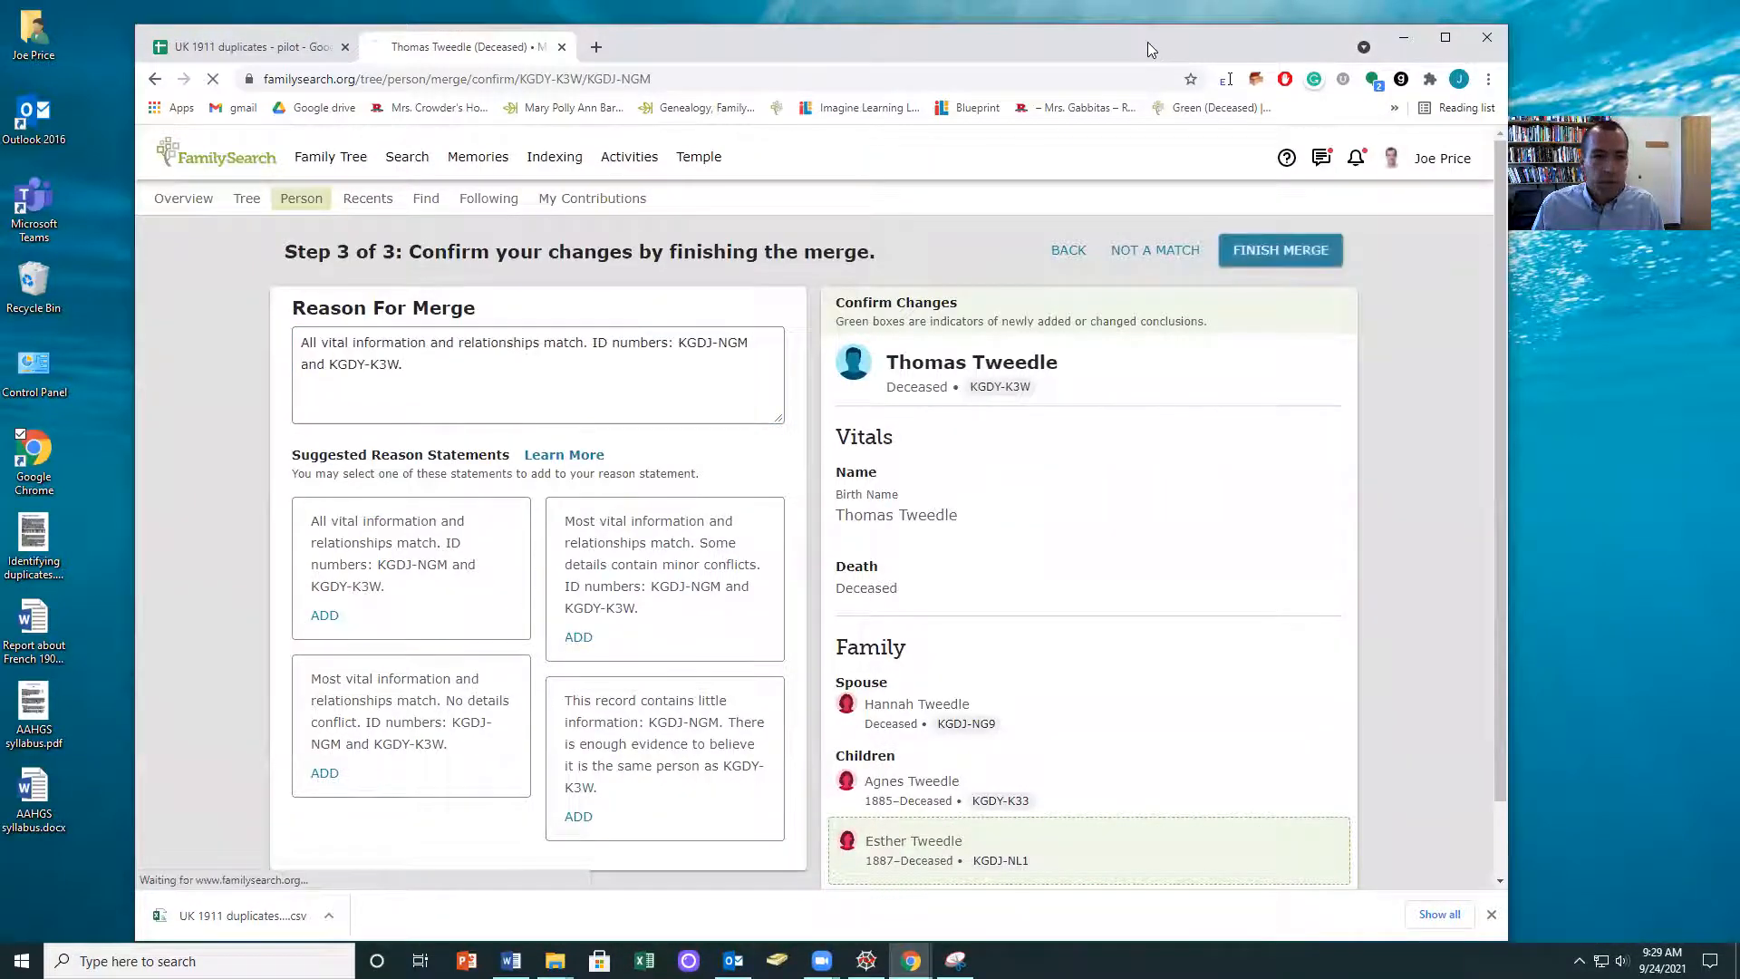
# Step: Move and narrow the browser window to free desktop space, and open the older daughter's person page from the merged family
pyautogui.moveTo(1147, 42); pyautogui.dragTo(1034, 21)
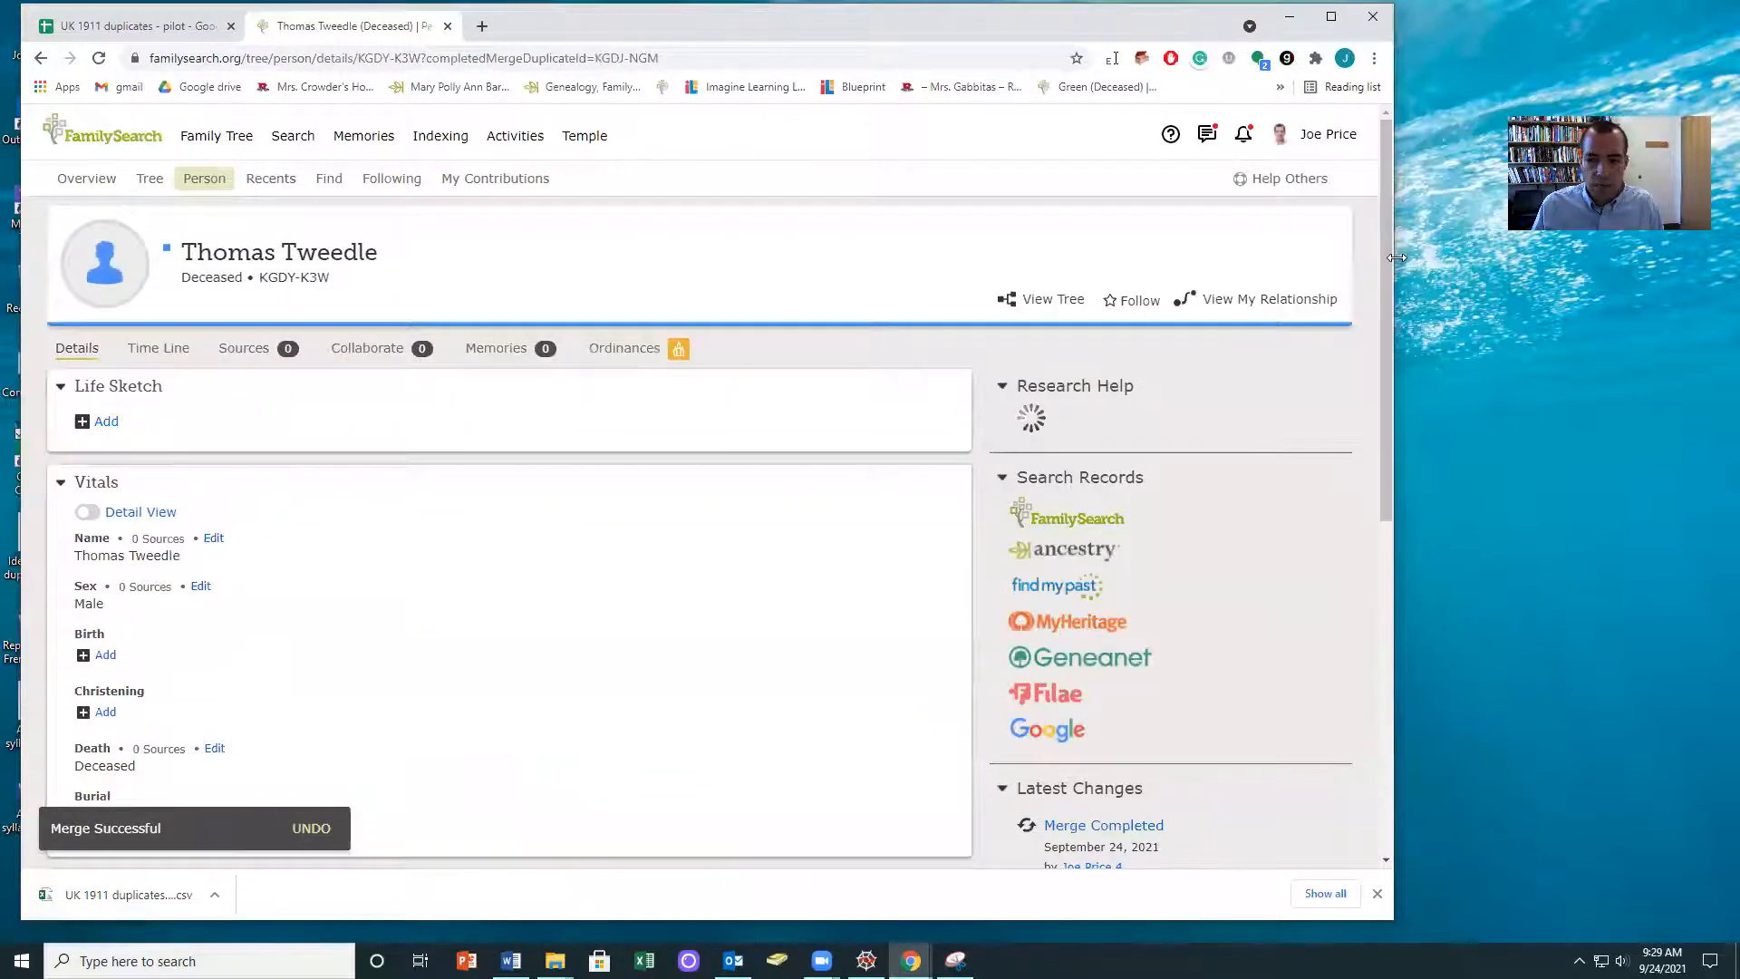
pyautogui.moveTo(1397, 258); pyautogui.dragTo(1107, 258)
pyautogui.scroll(-6, 481, 544)
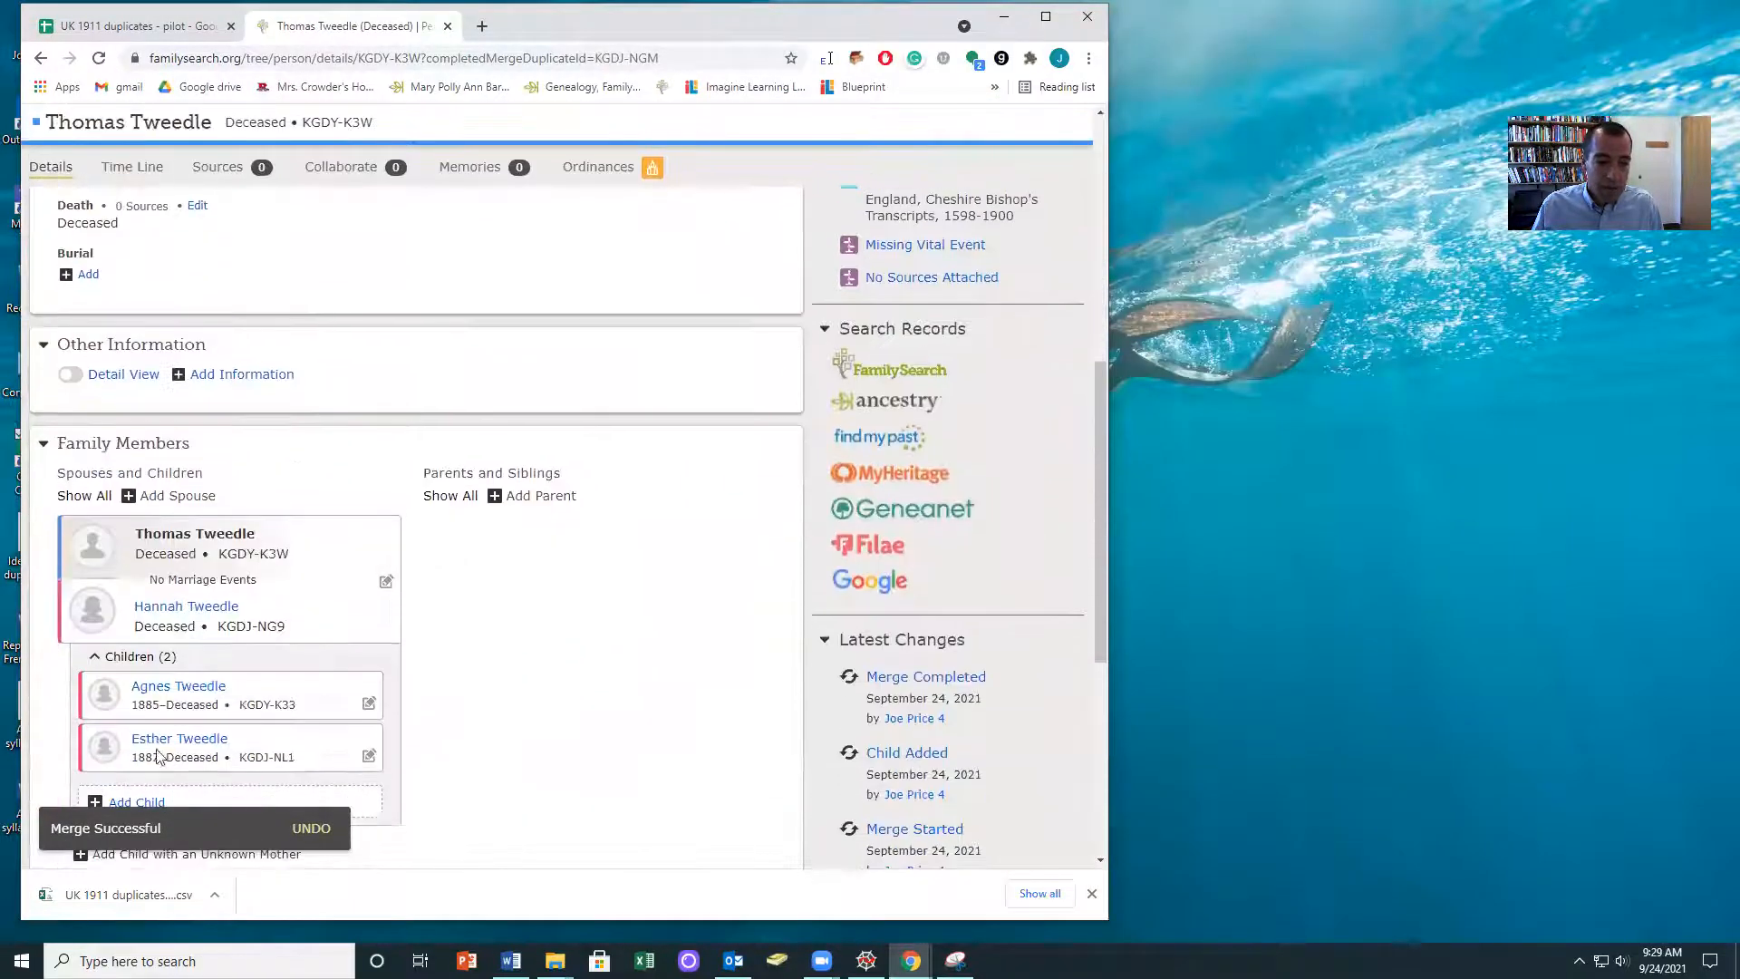
pyautogui.moveTo(172, 689)
pyautogui.click(535, 863)
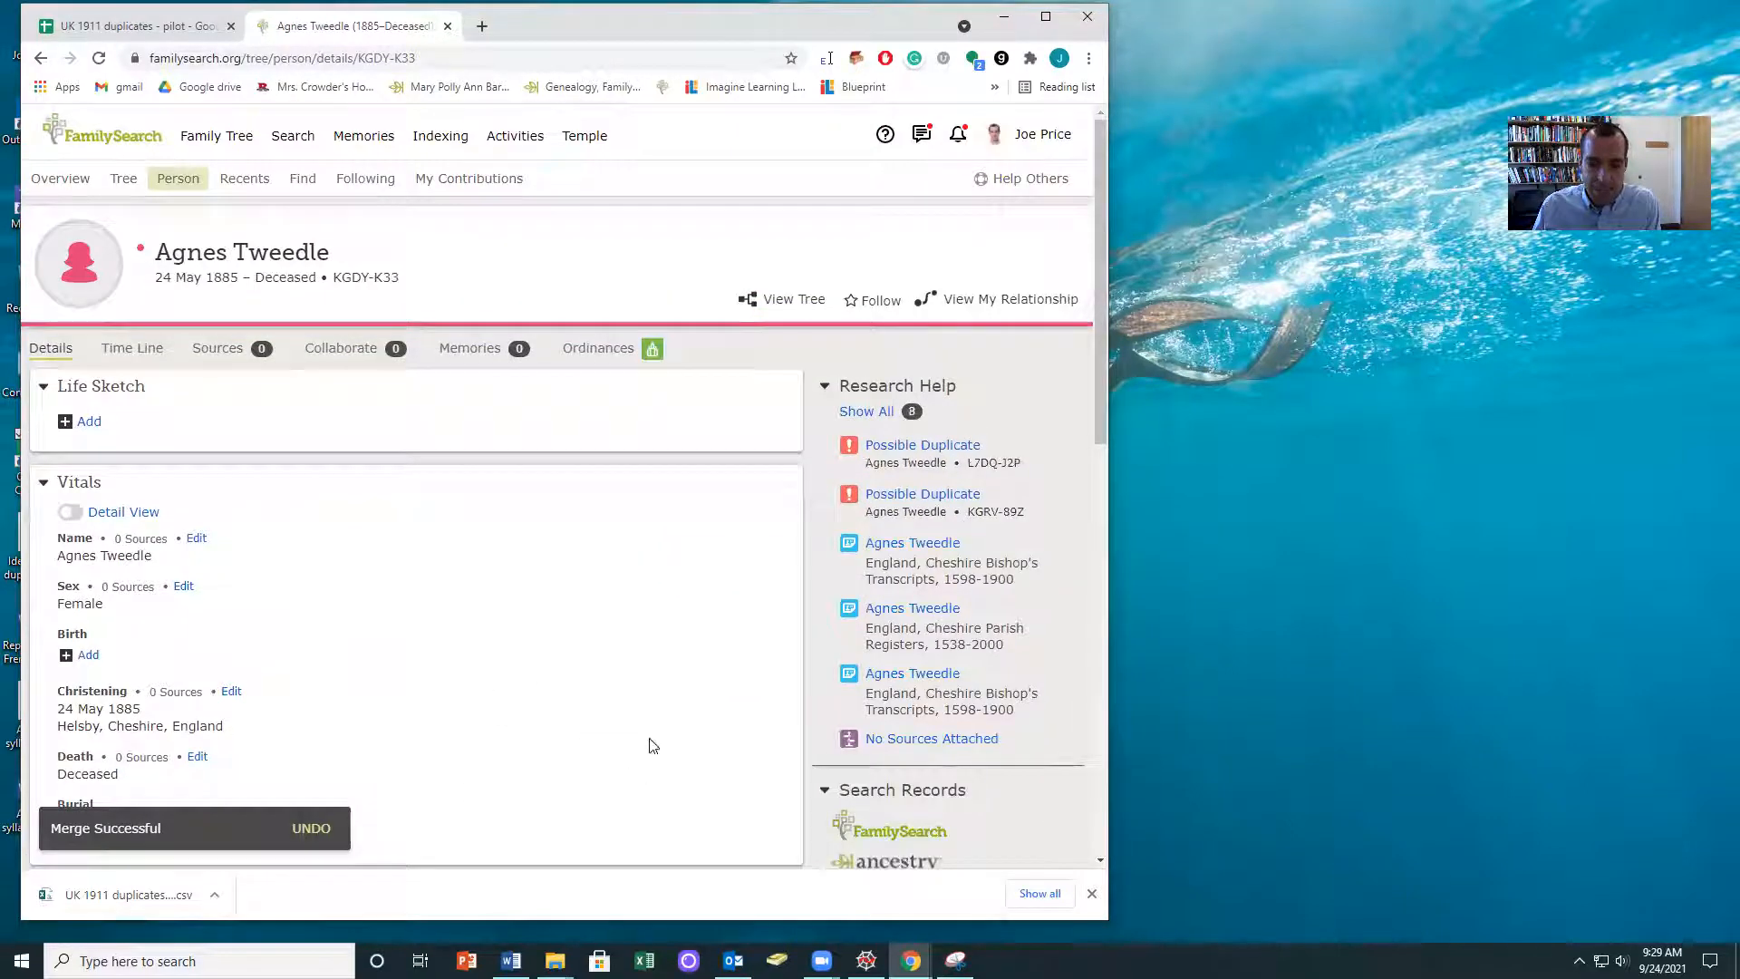
# Step: Show all research helps for the older daughter and open the England and Wales Census, 1901 hint for review and attachment
pyautogui.click(902, 416)
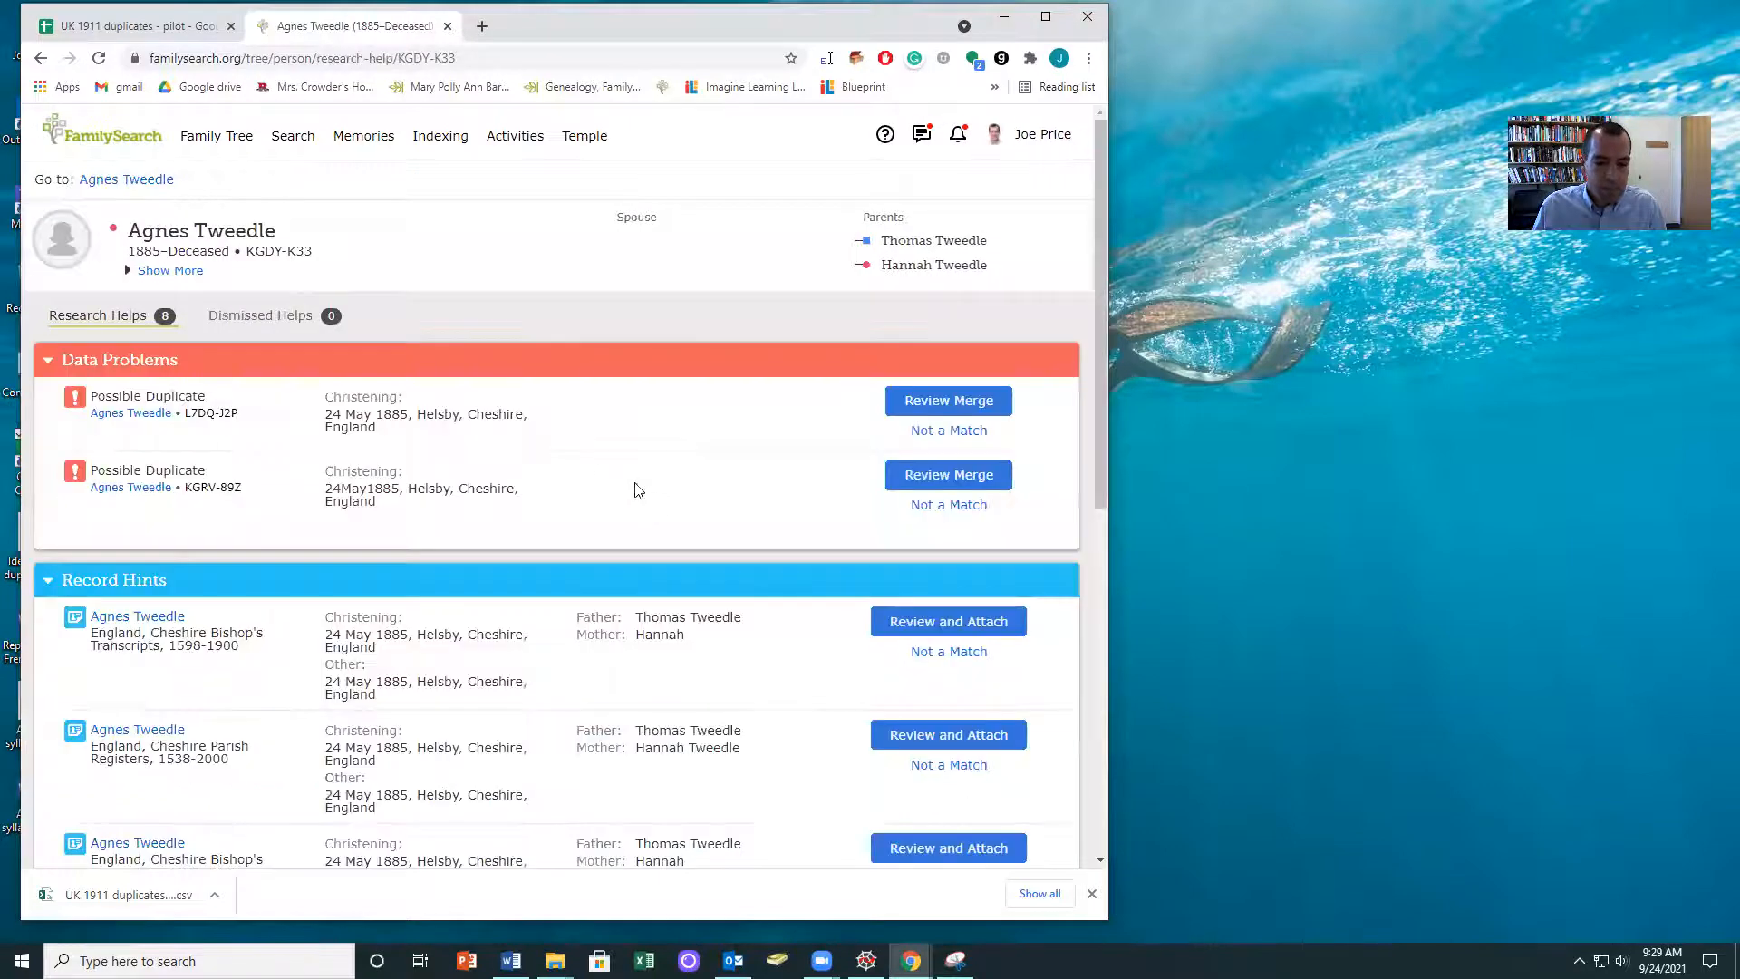
pyautogui.scroll(-2, 505, 603)
pyautogui.scroll(-1, 505, 603)
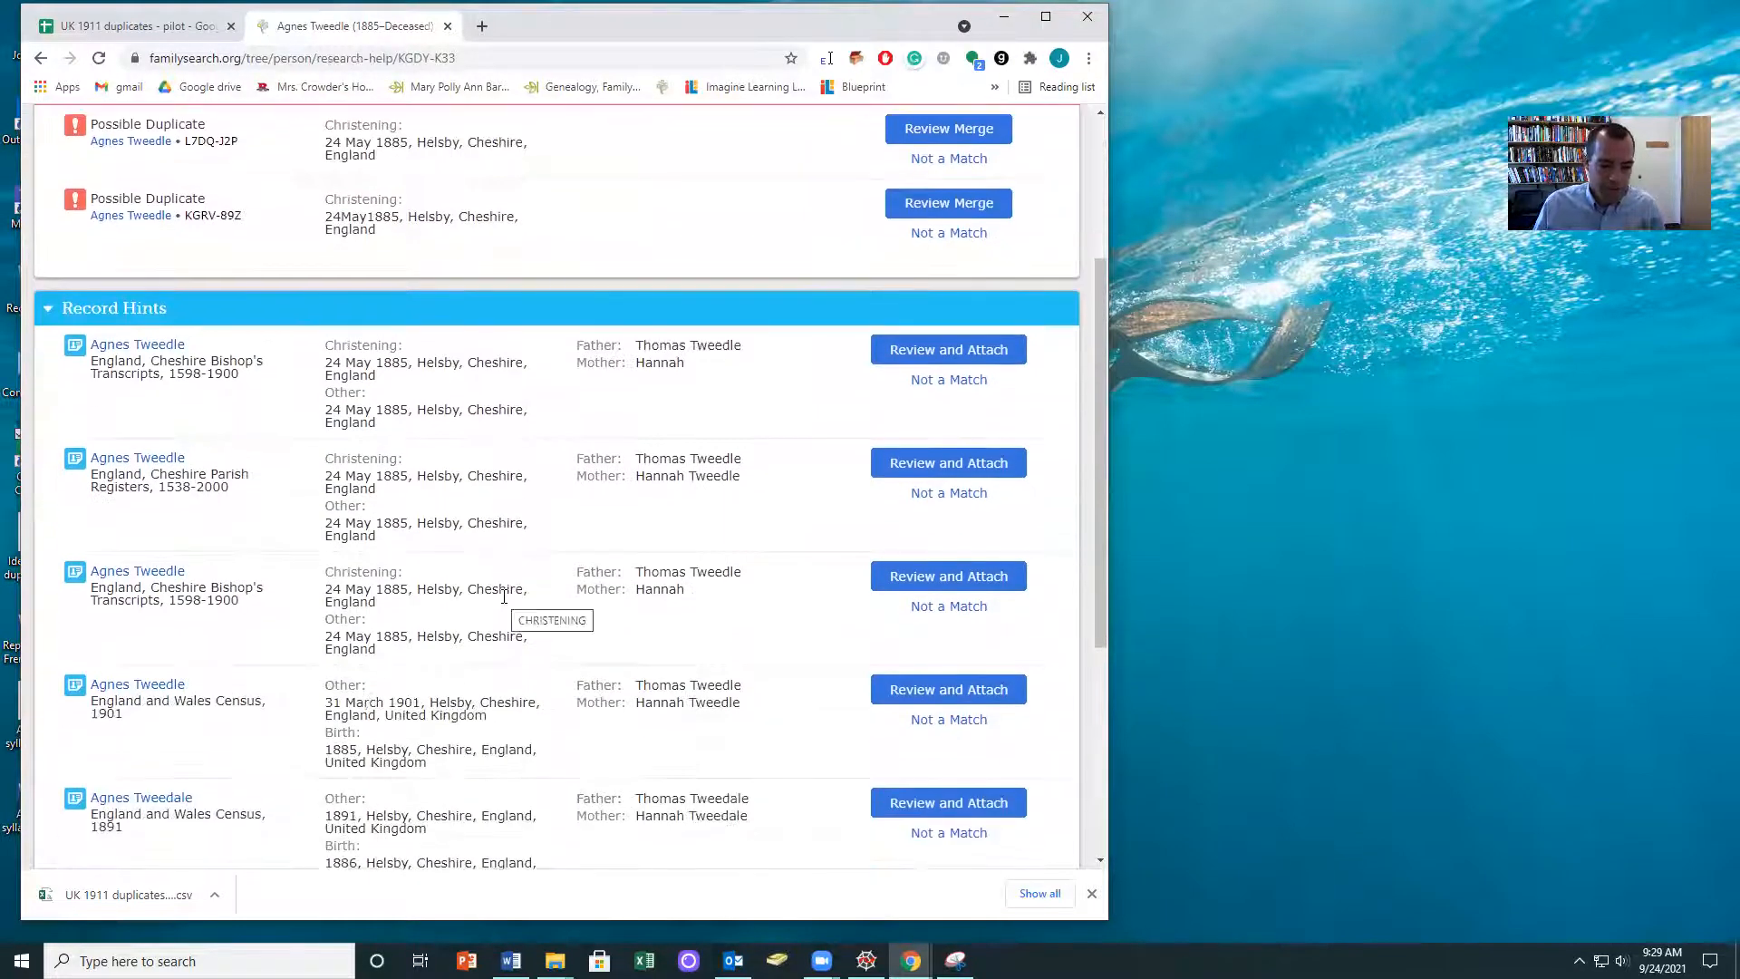
pyautogui.scroll(-1, 505, 598)
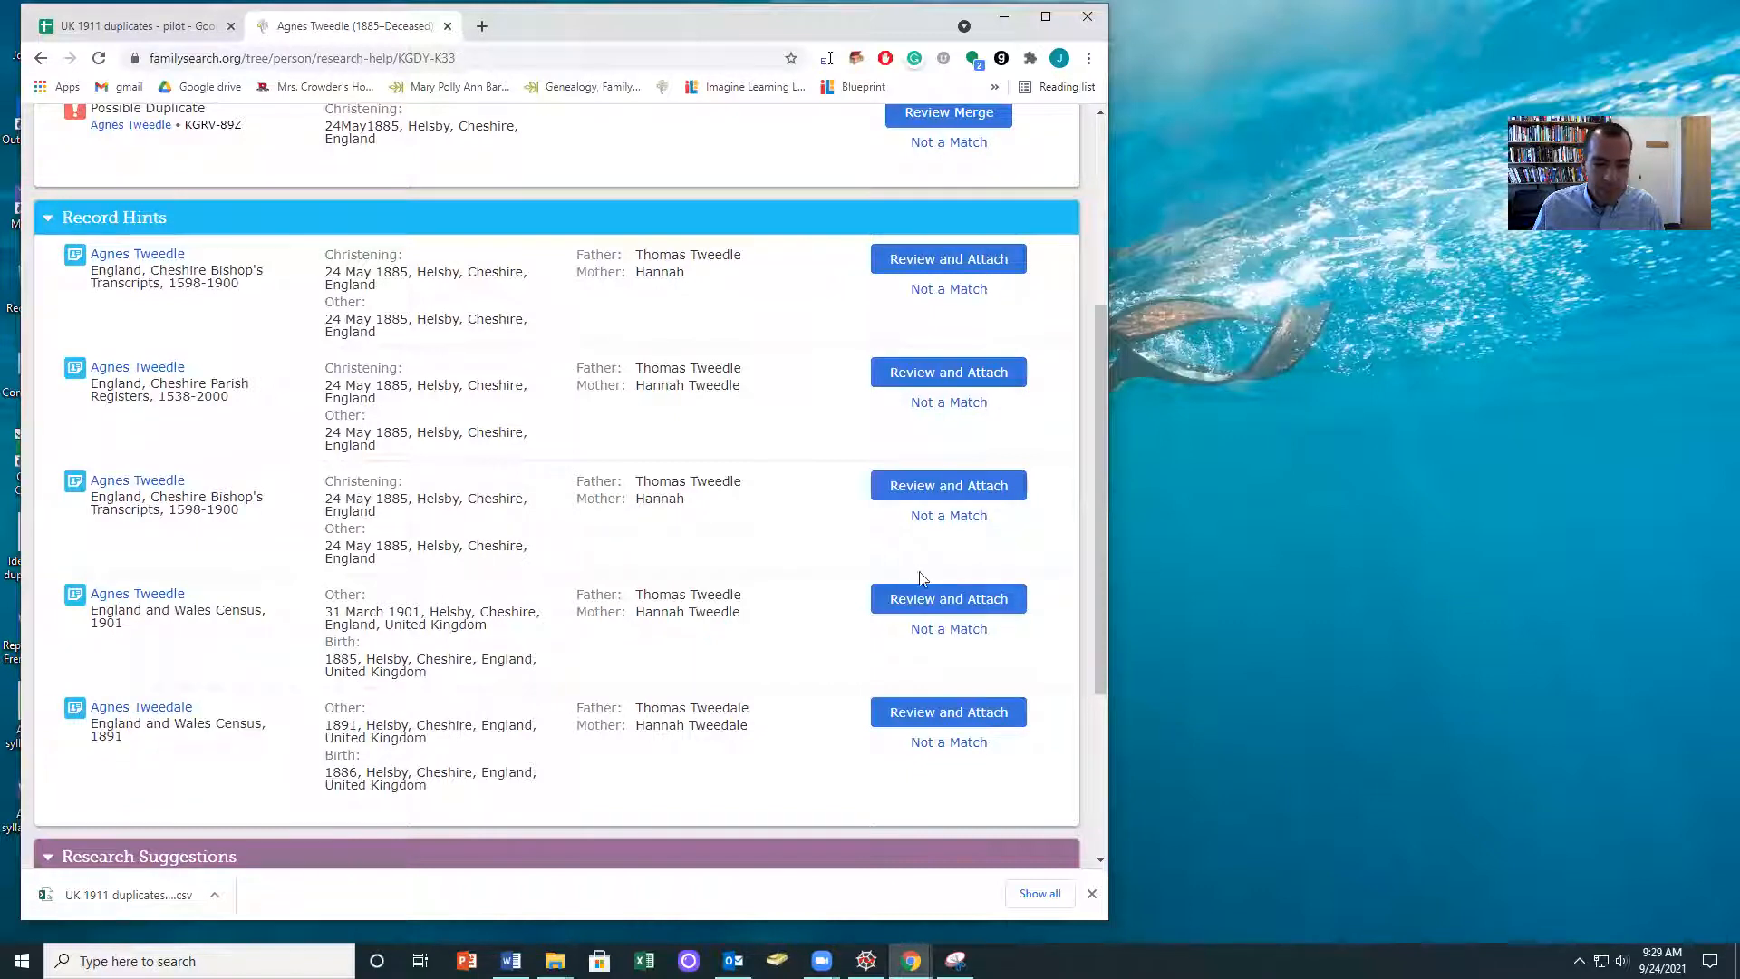
pyautogui.click(925, 598)
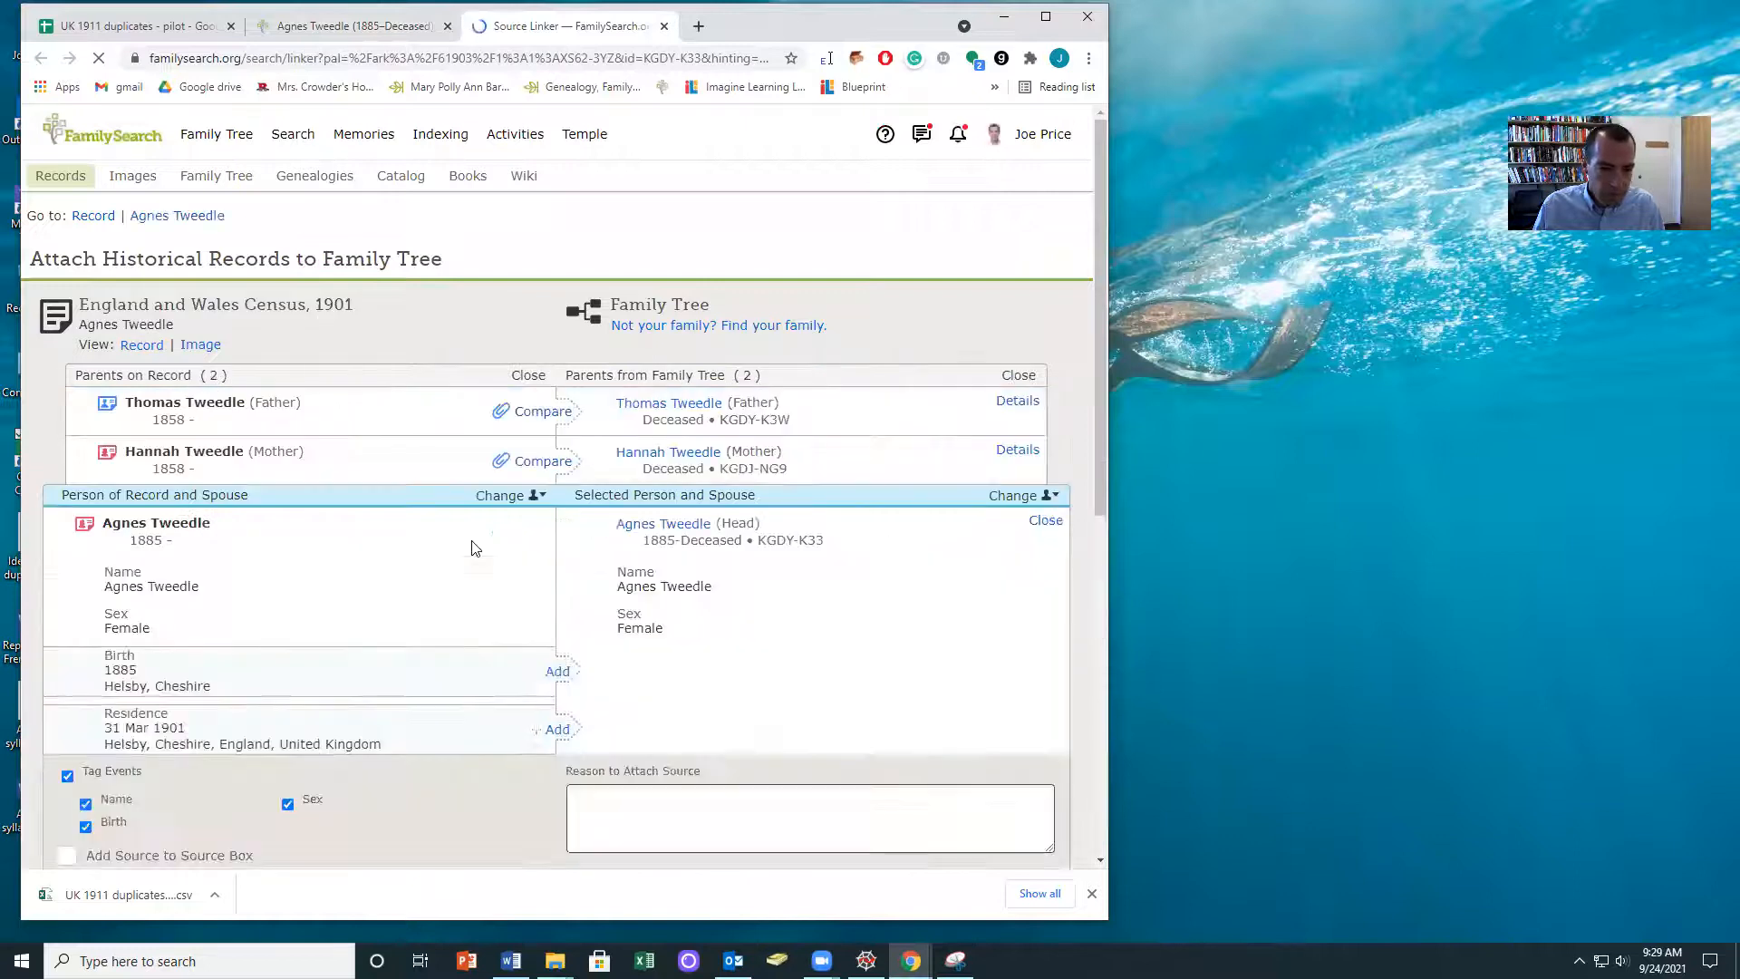
# Step: Check the household on the 1901 census record and attach it to the older daughter, adding its birth and residence information
pyautogui.scroll(-5, 471, 547)
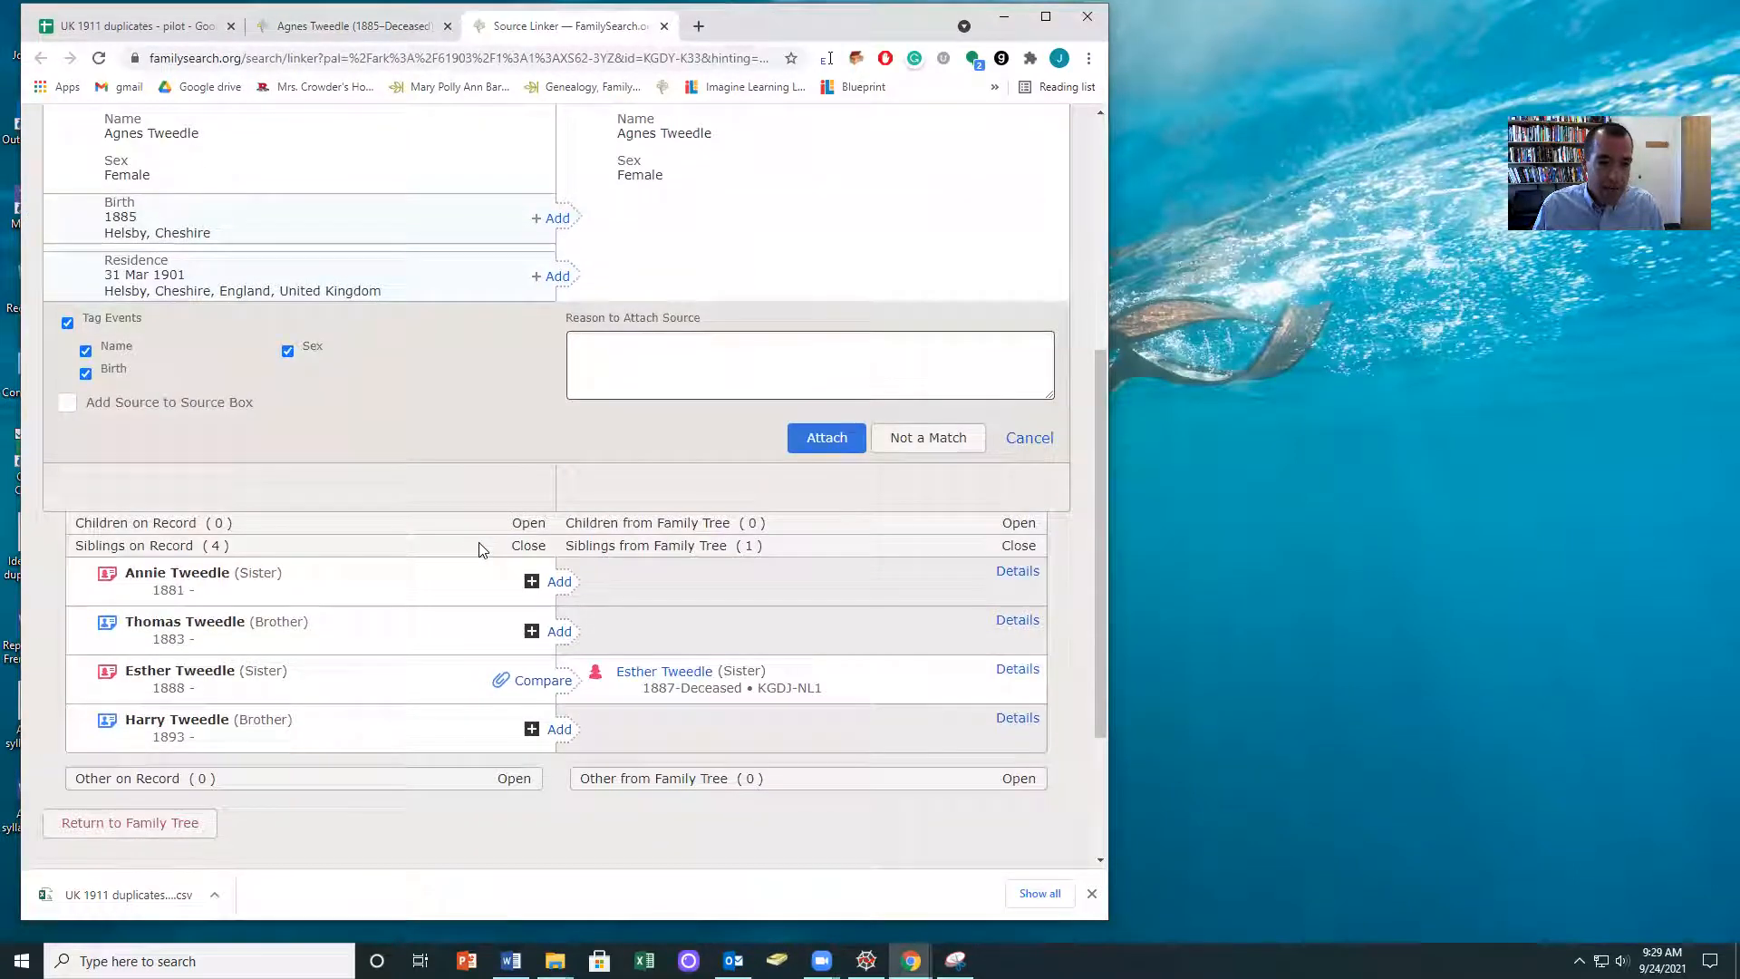
pyautogui.scroll(2, 478, 547)
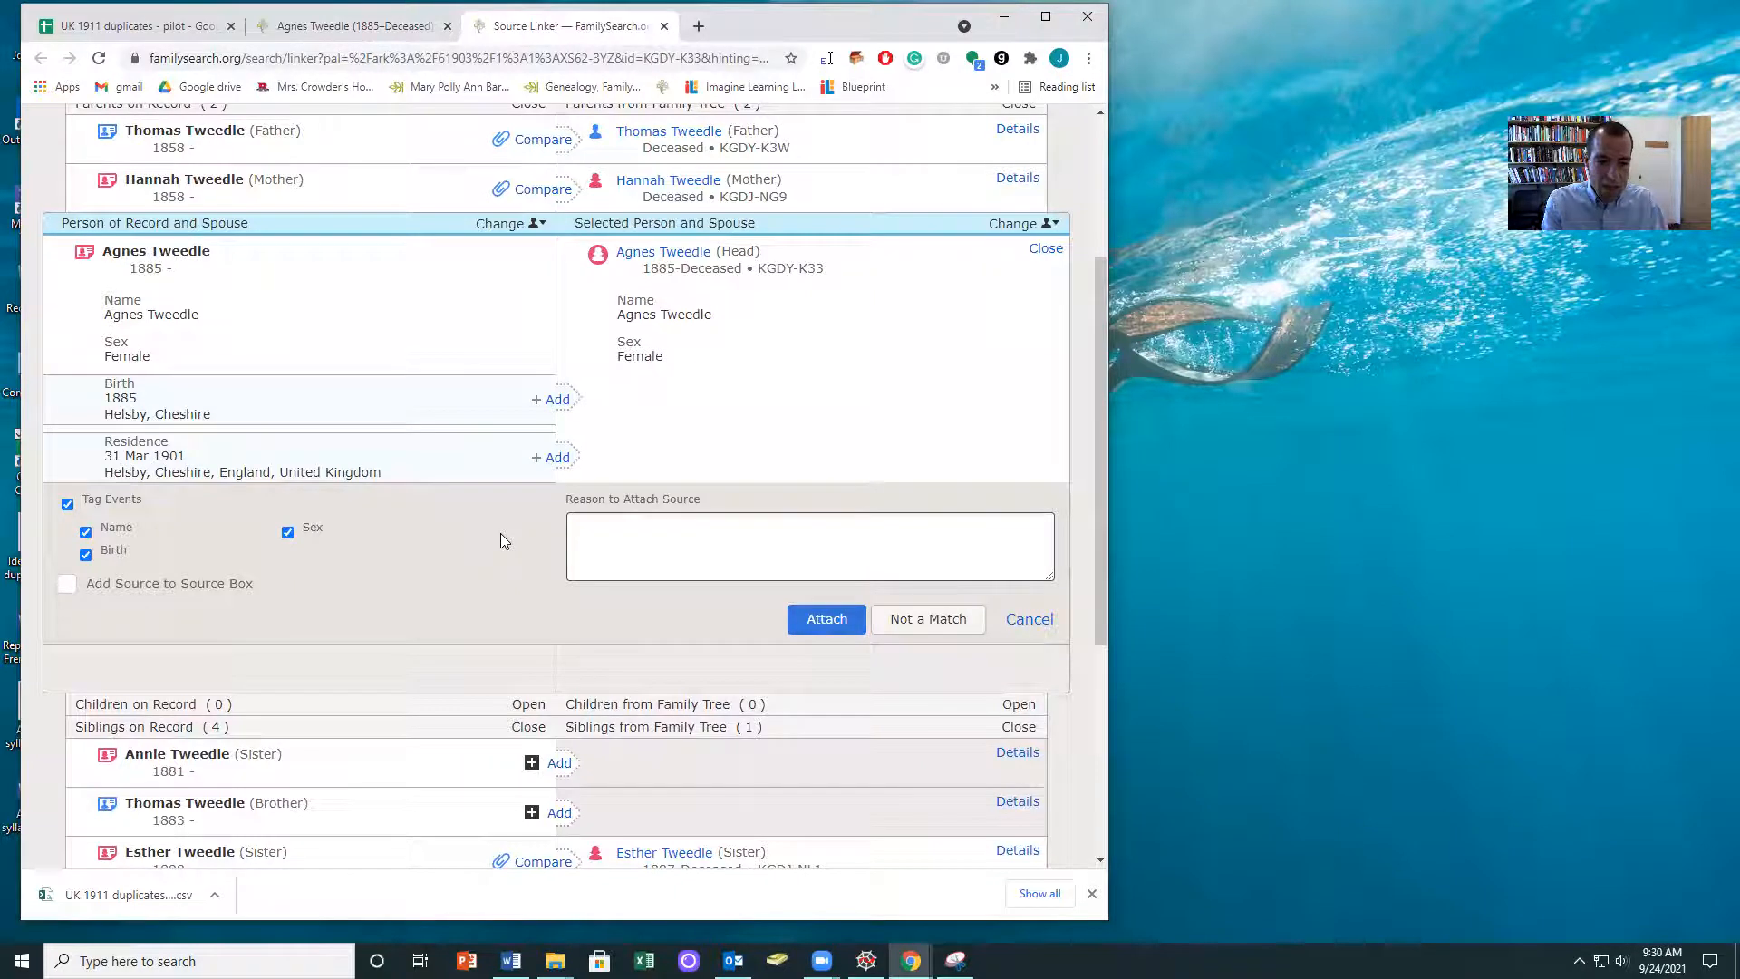
pyautogui.scroll(-2, 564, 734)
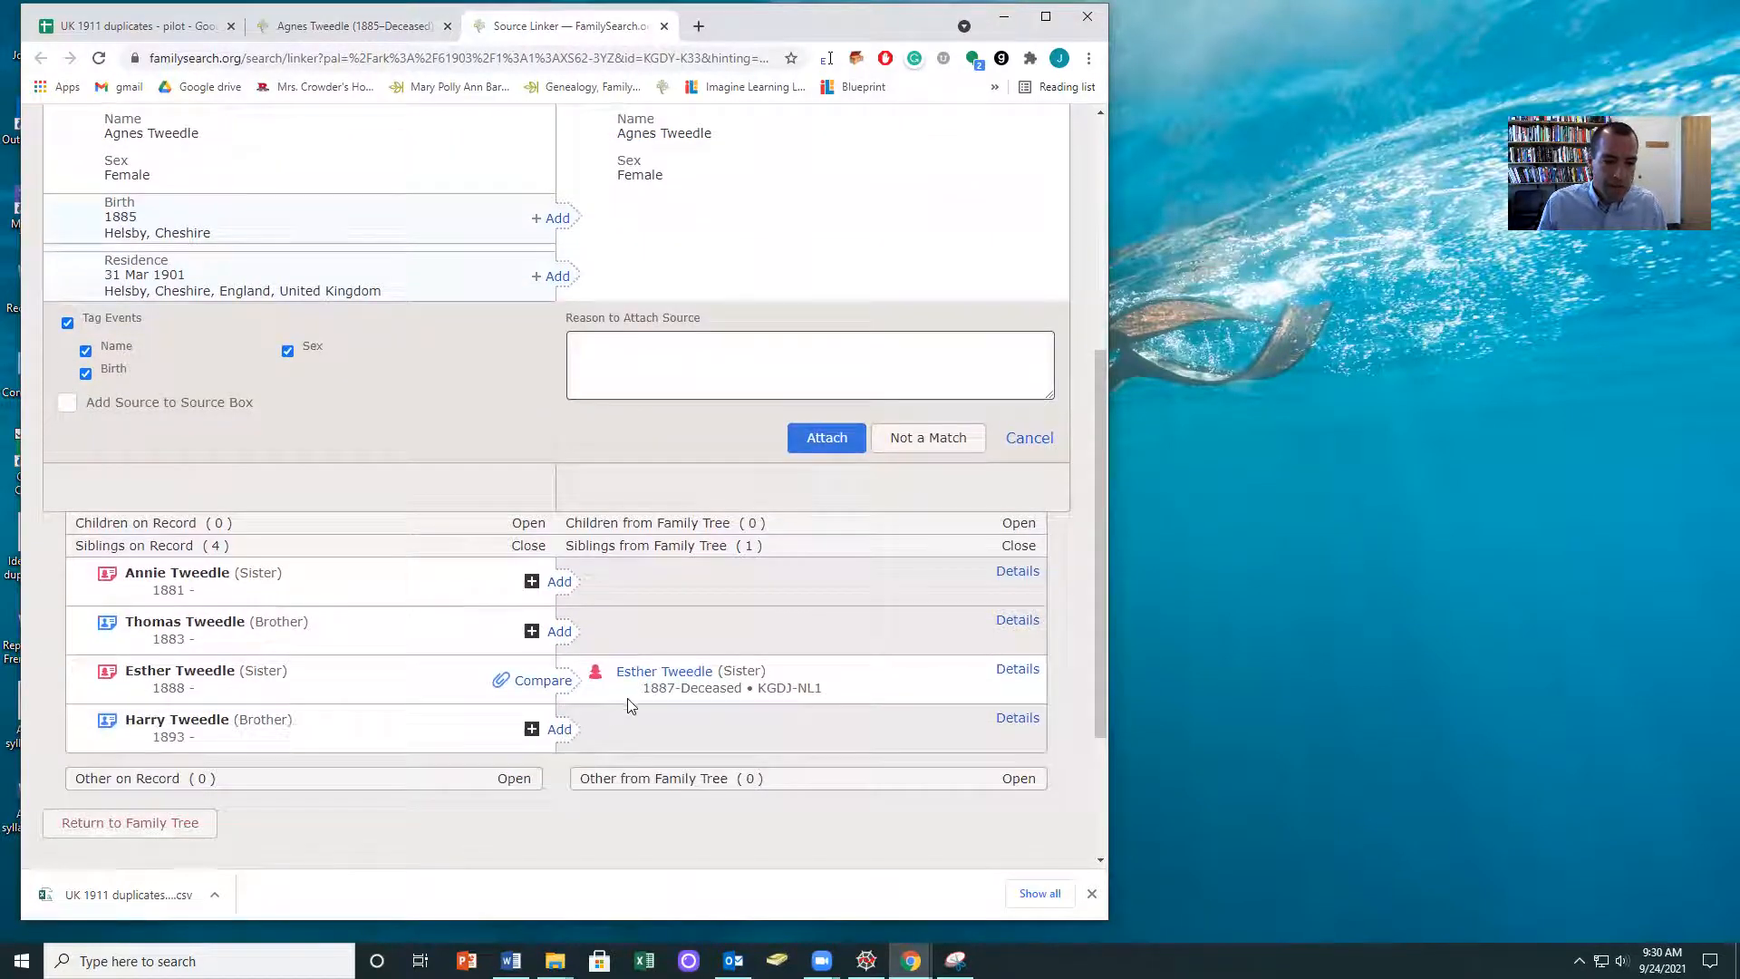
pyautogui.scroll(2, 631, 706)
pyautogui.click(556, 401)
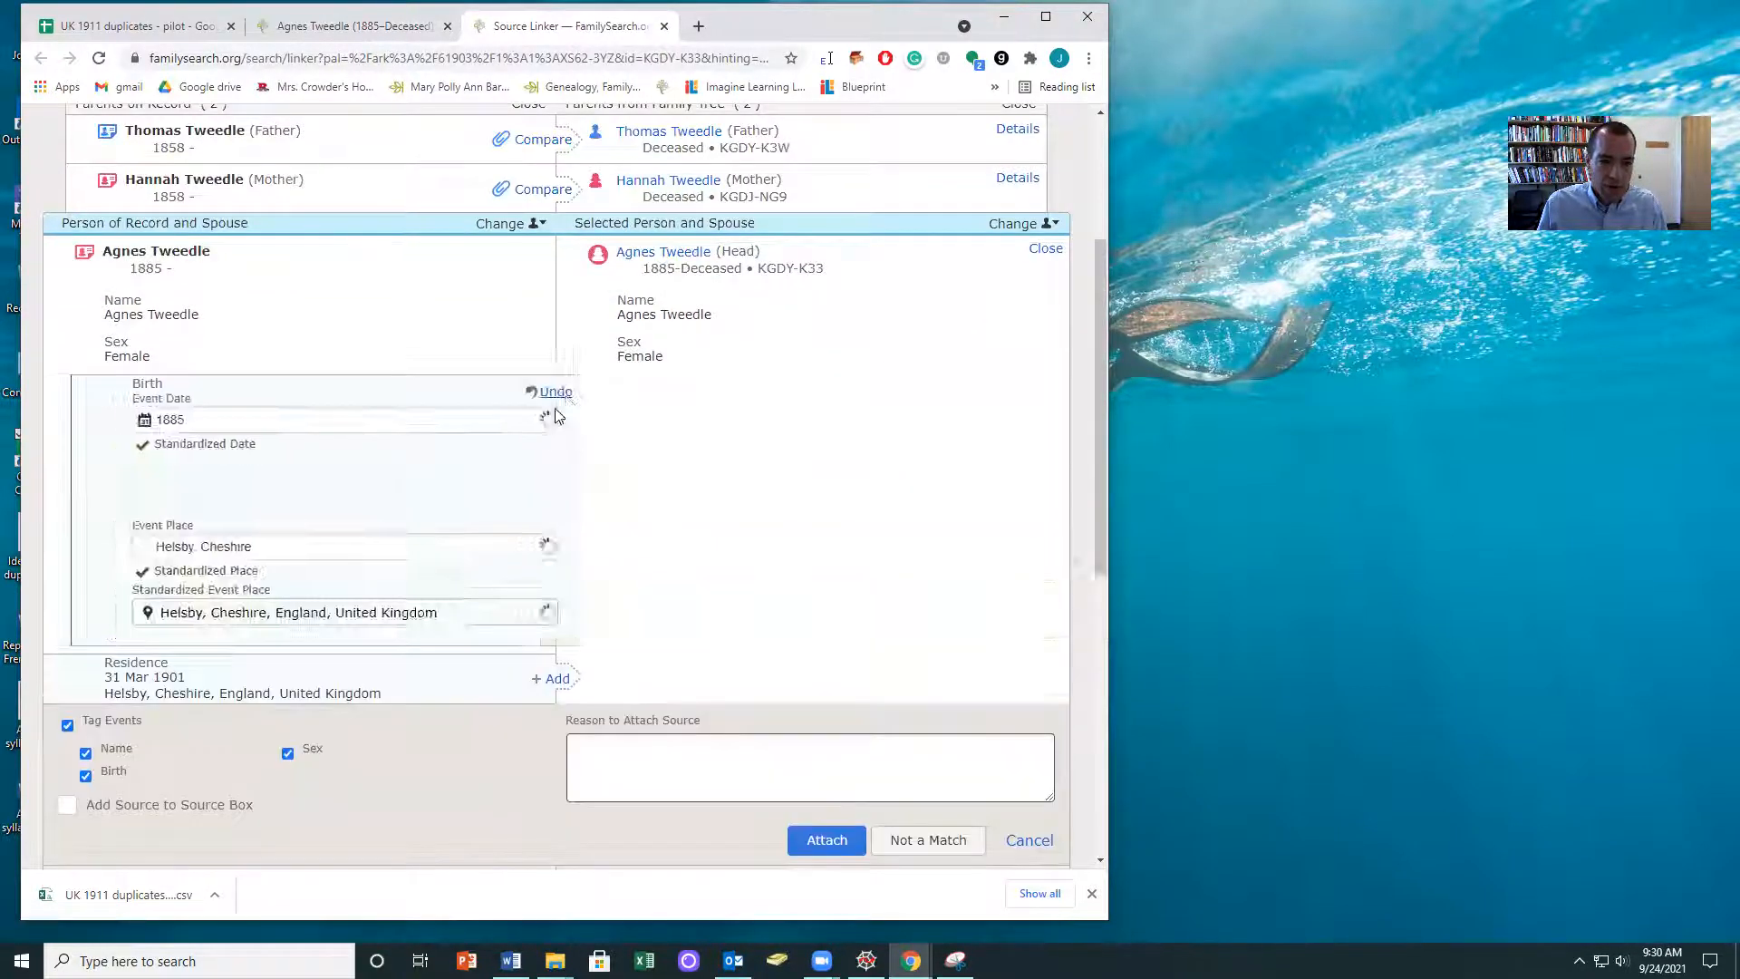
pyautogui.click(556, 682)
pyautogui.scroll(-4, 797, 698)
pyautogui.click(818, 702)
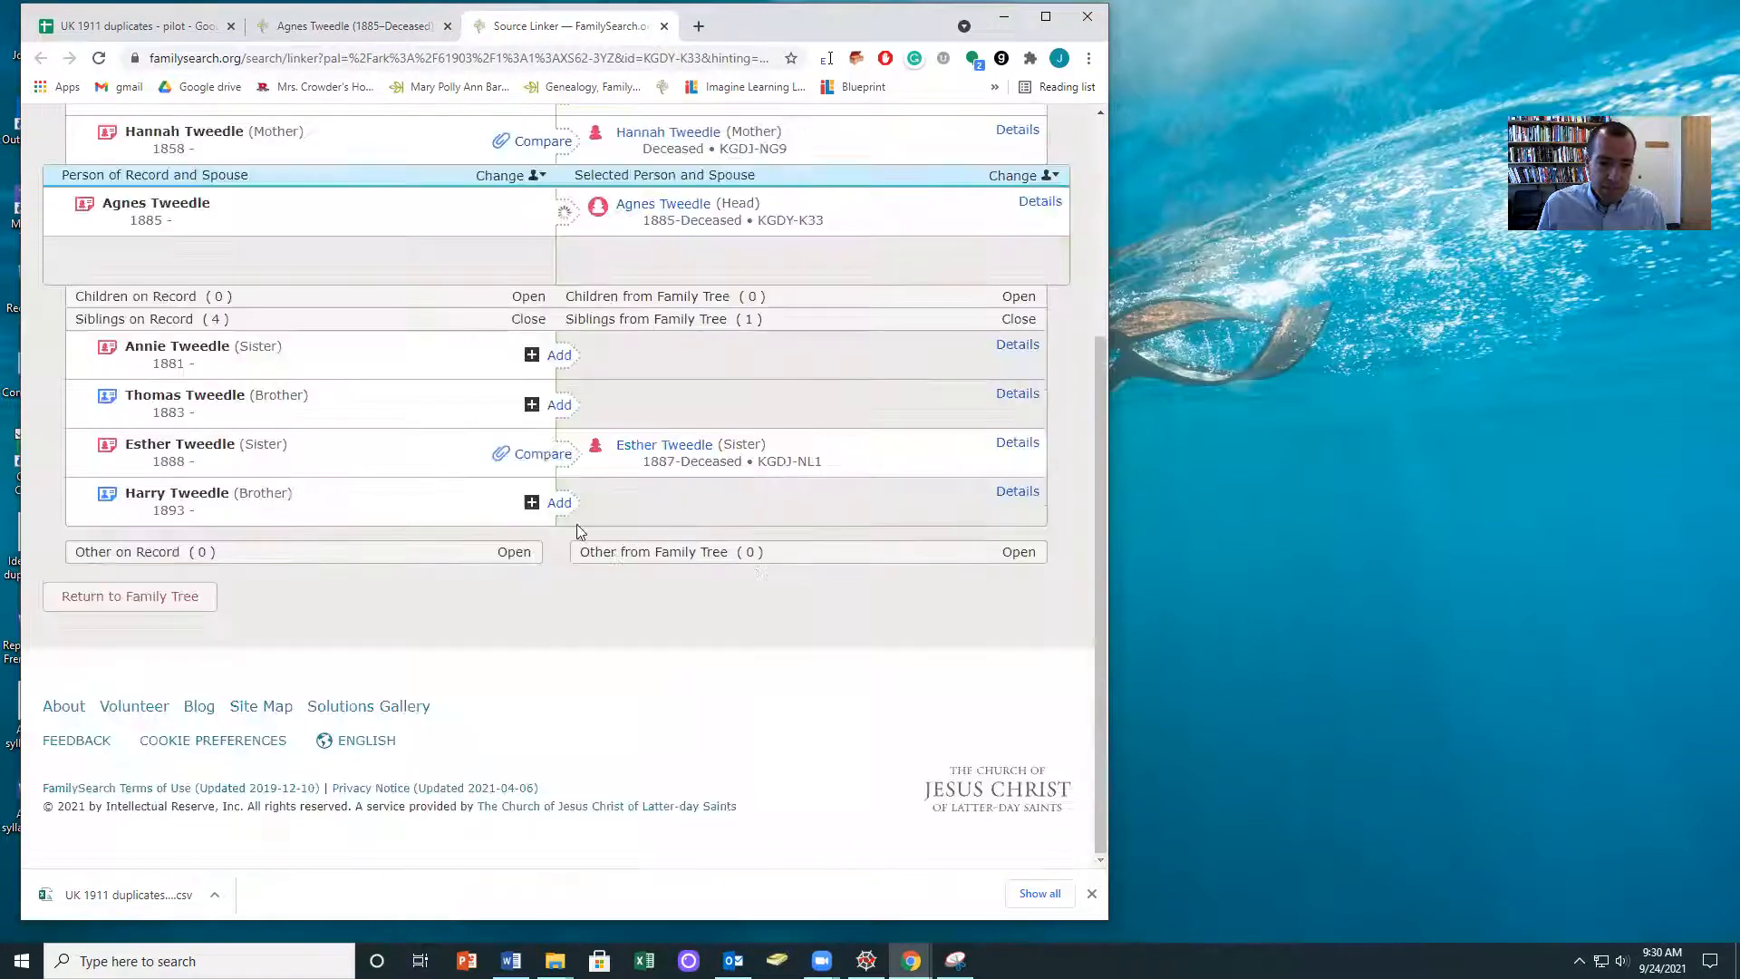
# Step: Attach the 1901 census record to the matching sister in the family tree, adding her birth and residence information
pyautogui.click(542, 456)
pyautogui.click(556, 648)
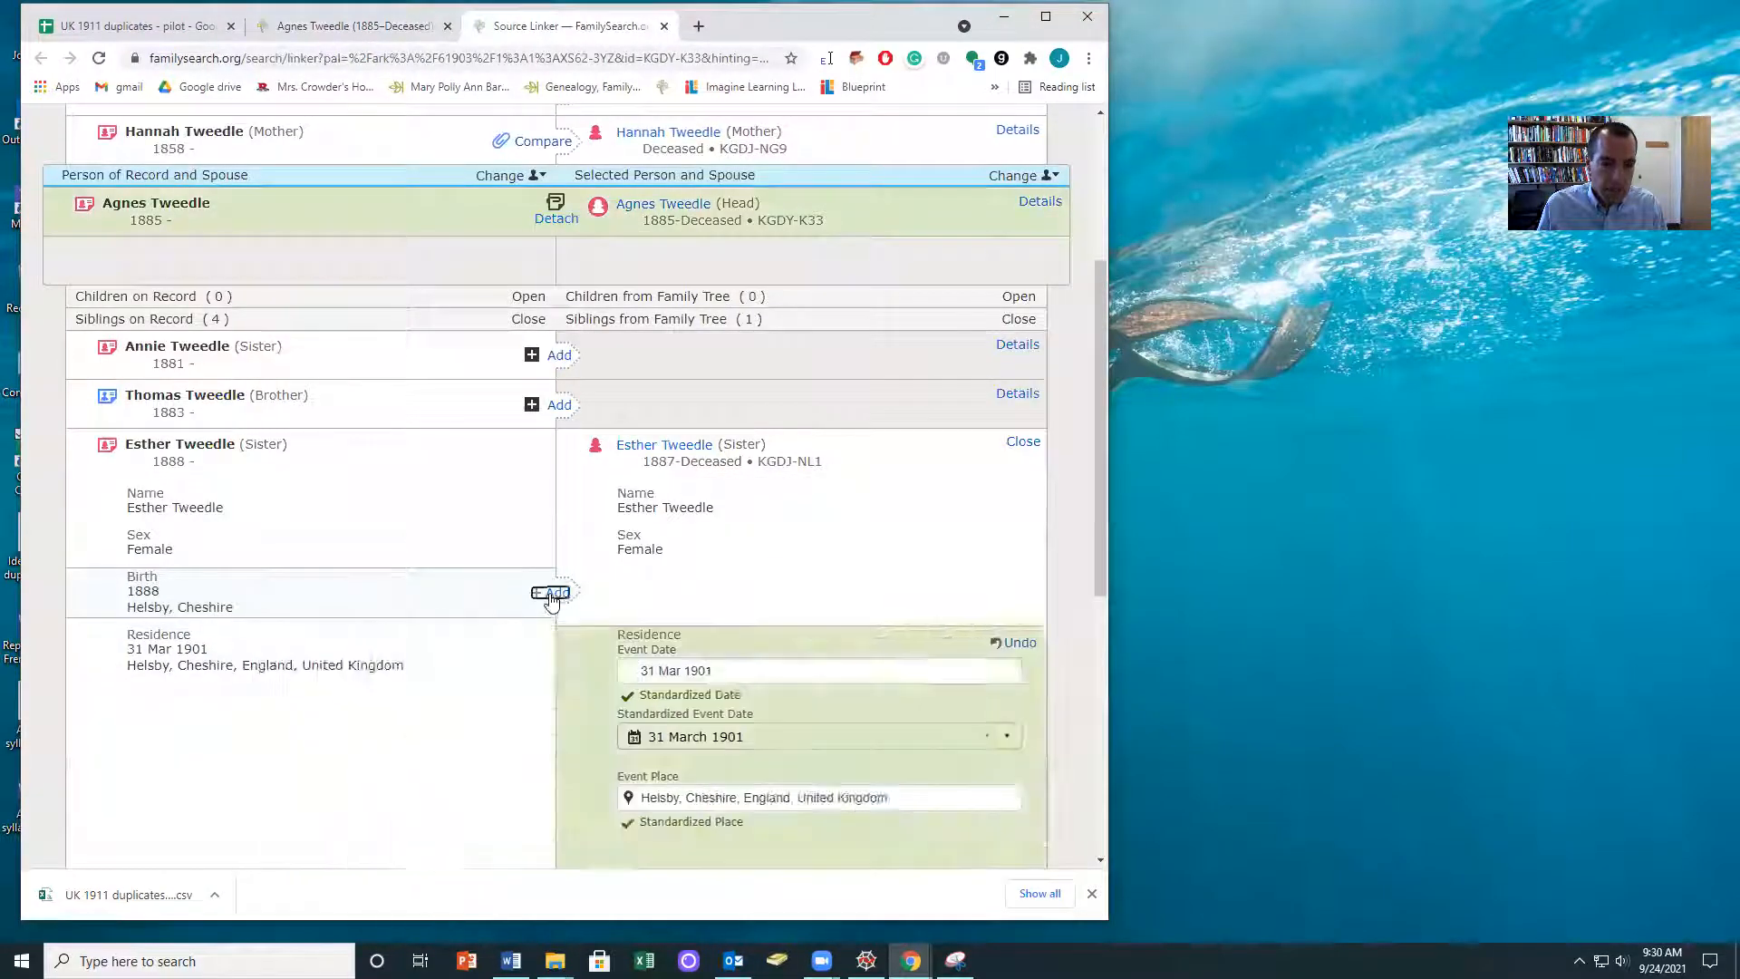
pyautogui.click(550, 592)
pyautogui.scroll(-6, 870, 707)
pyautogui.click(922, 620)
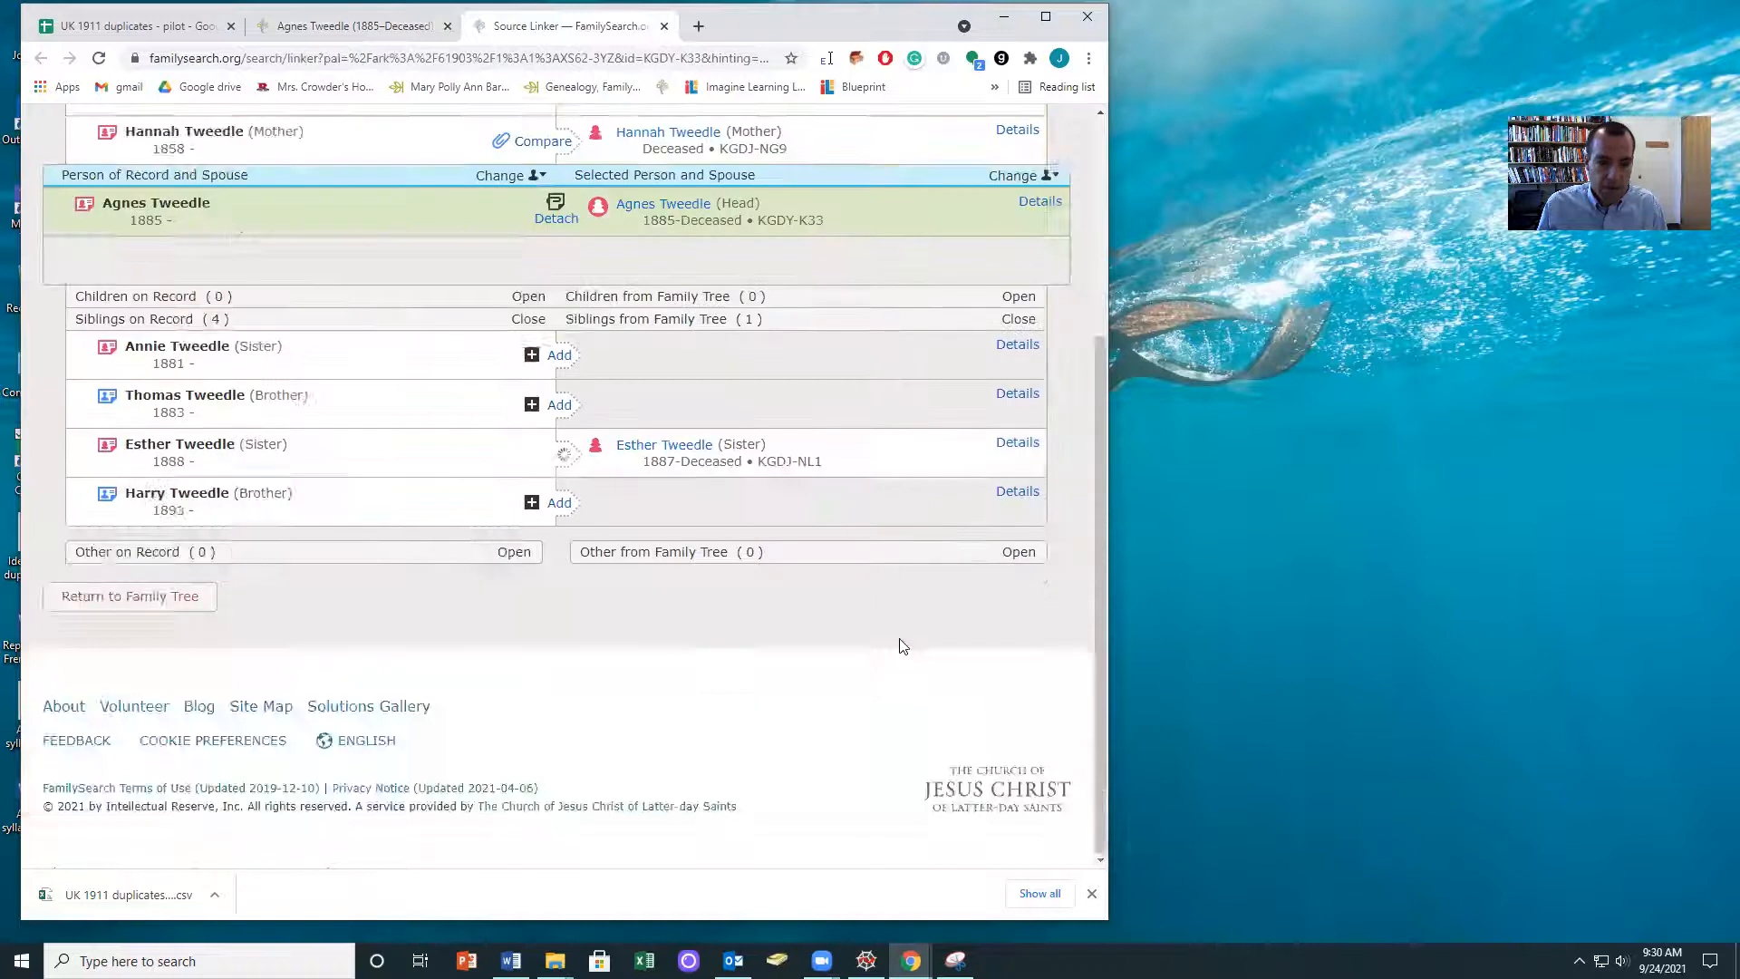
# Step: Attach the 1901 census record to the father in the family tree, adding his birth and residence information
pyautogui.scroll(3, 901, 641)
pyautogui.click(536, 367)
pyautogui.click(556, 562)
pyautogui.click(553, 502)
pyautogui.scroll(-5, 871, 634)
pyautogui.click(919, 709)
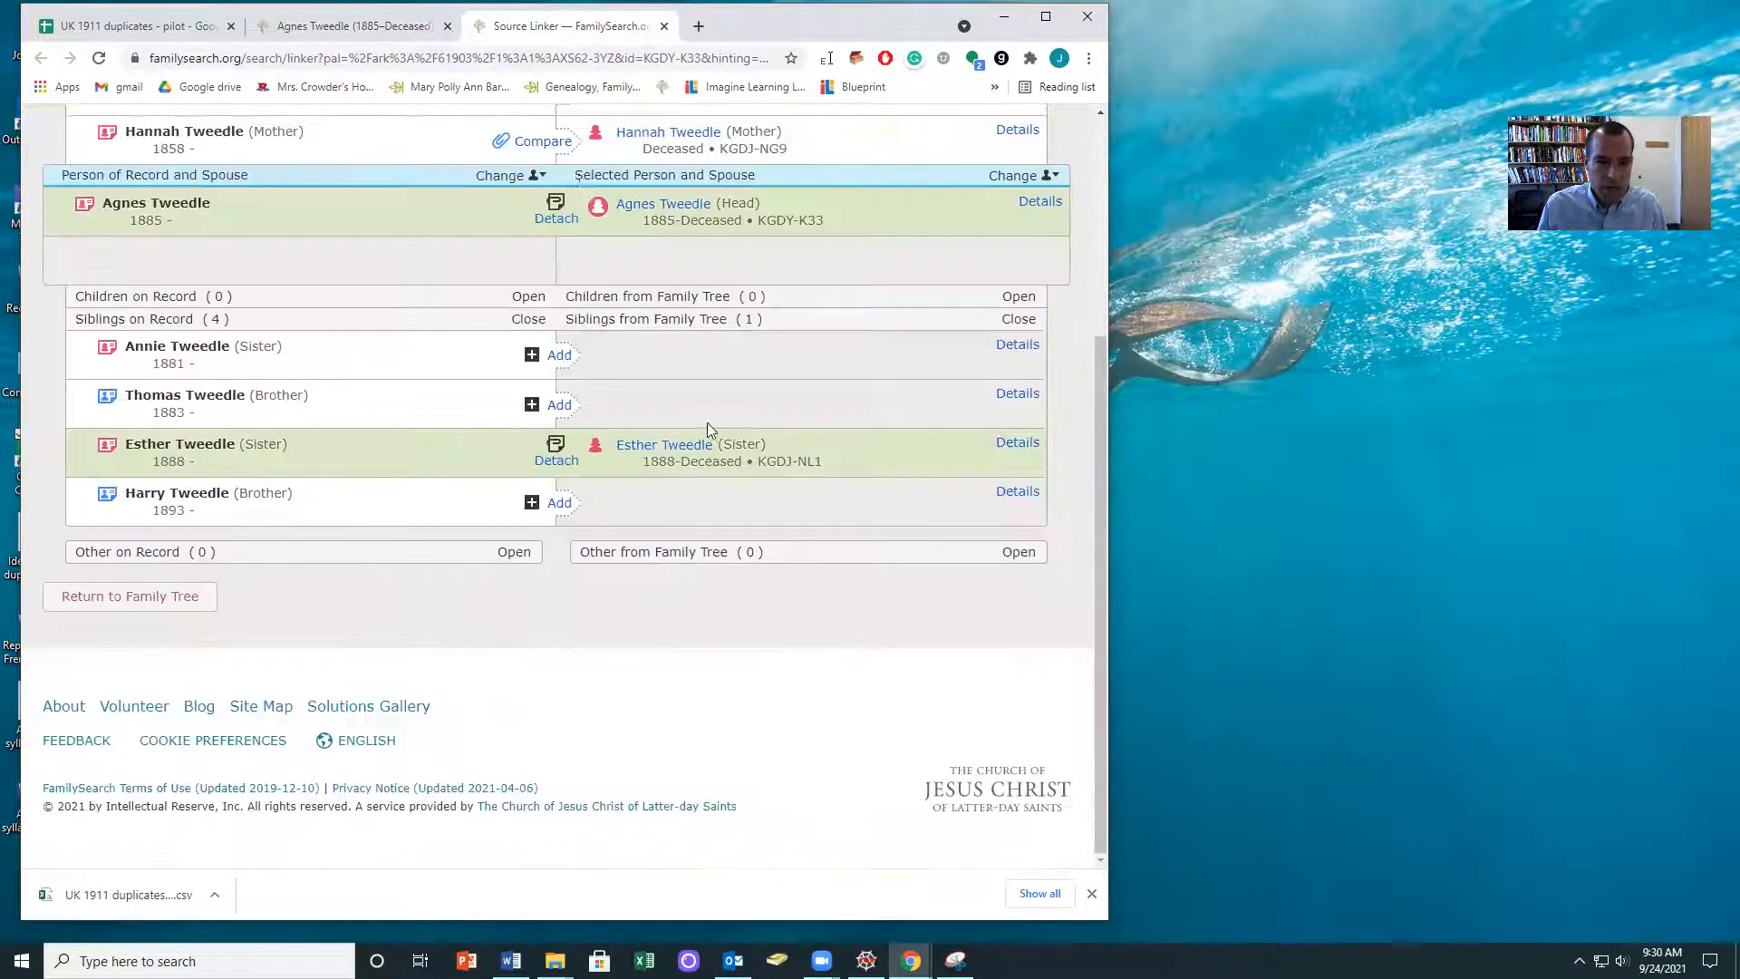
# Step: Attach the 1901 census record to the mother in the family tree, adding her birth and residence information
pyautogui.click(537, 141)
pyautogui.click(556, 340)
pyautogui.click(557, 279)
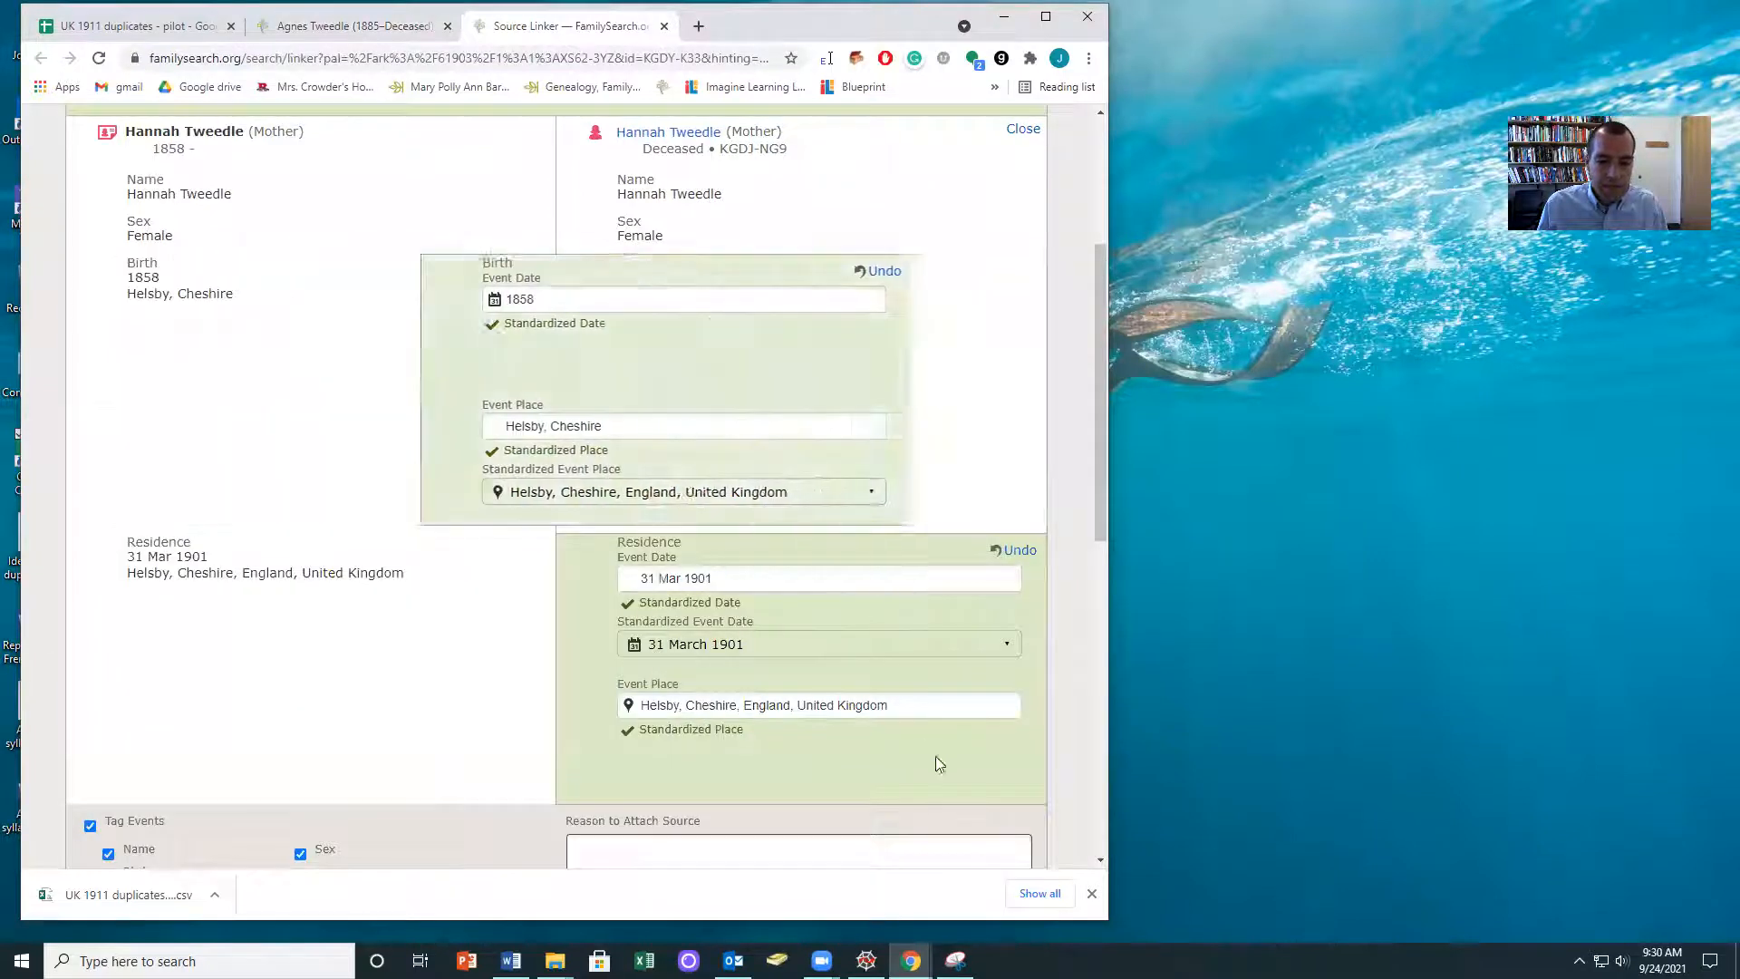
pyautogui.scroll(-4, 935, 756)
pyautogui.click(923, 583)
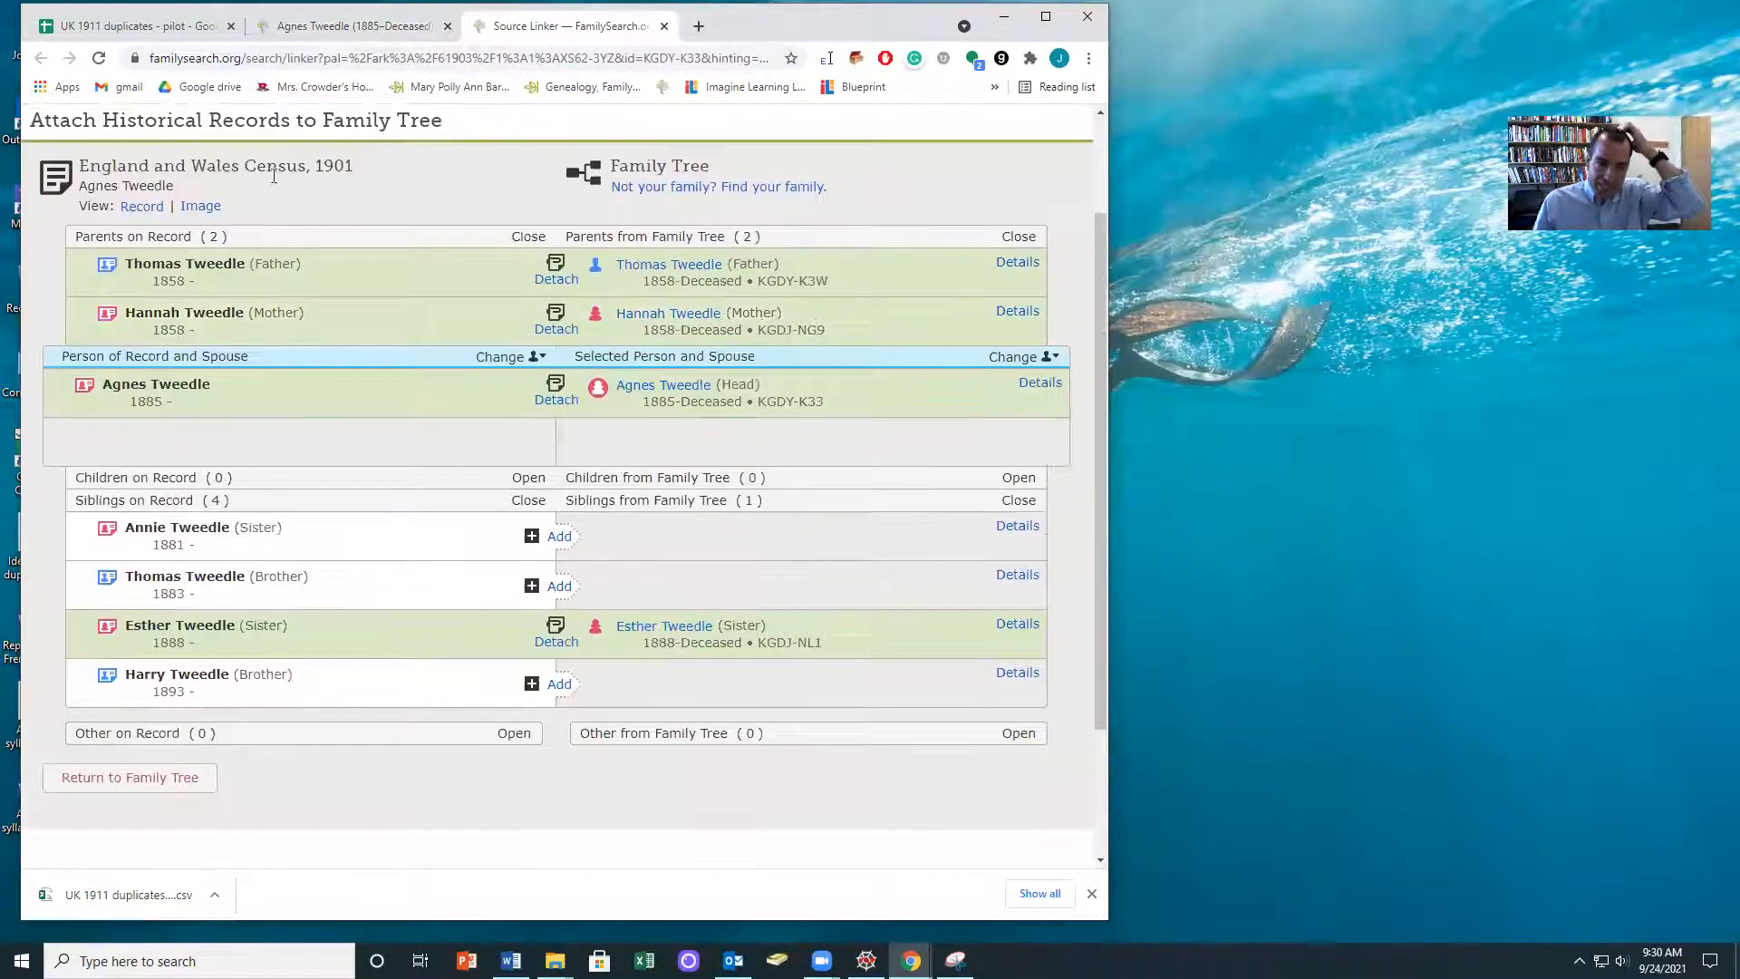
# Step: Place the daughter's research helps in a separate window beside the source linker and open the merge review of her first possible duplicate
pyautogui.moveTo(306, 35); pyautogui.dragTo(1008, 43)
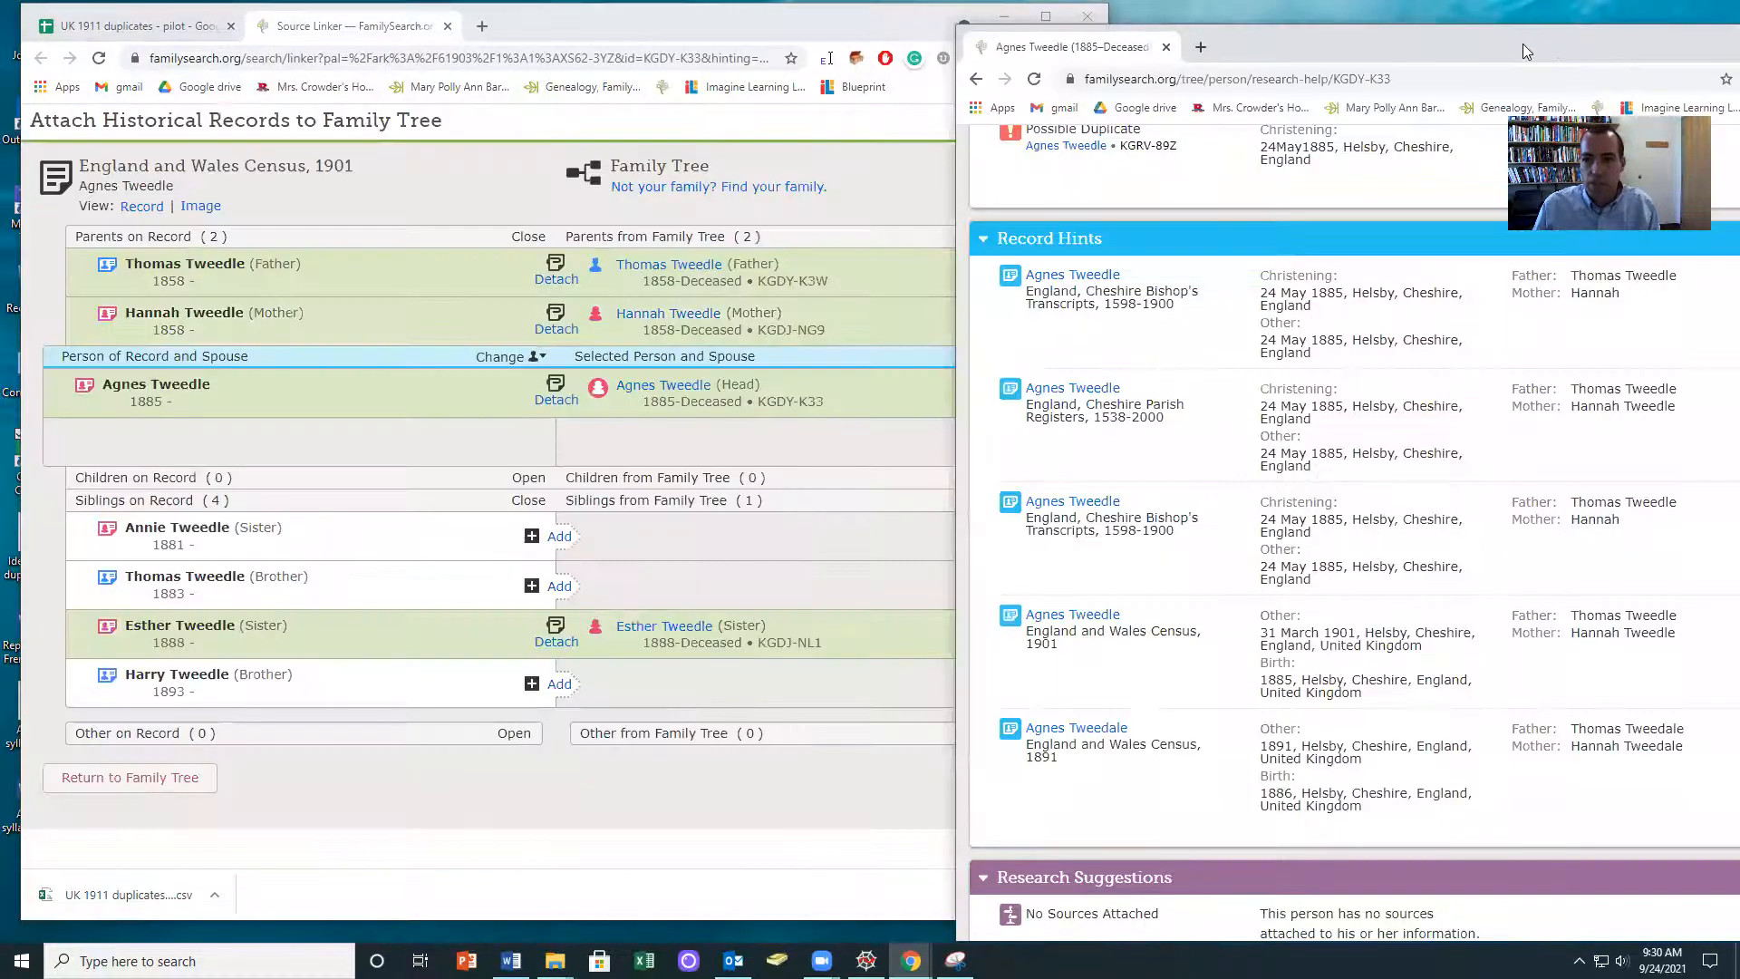
pyautogui.moveTo(1522, 43); pyautogui.dragTo(1296, 20)
pyautogui.moveTo(881, 232)
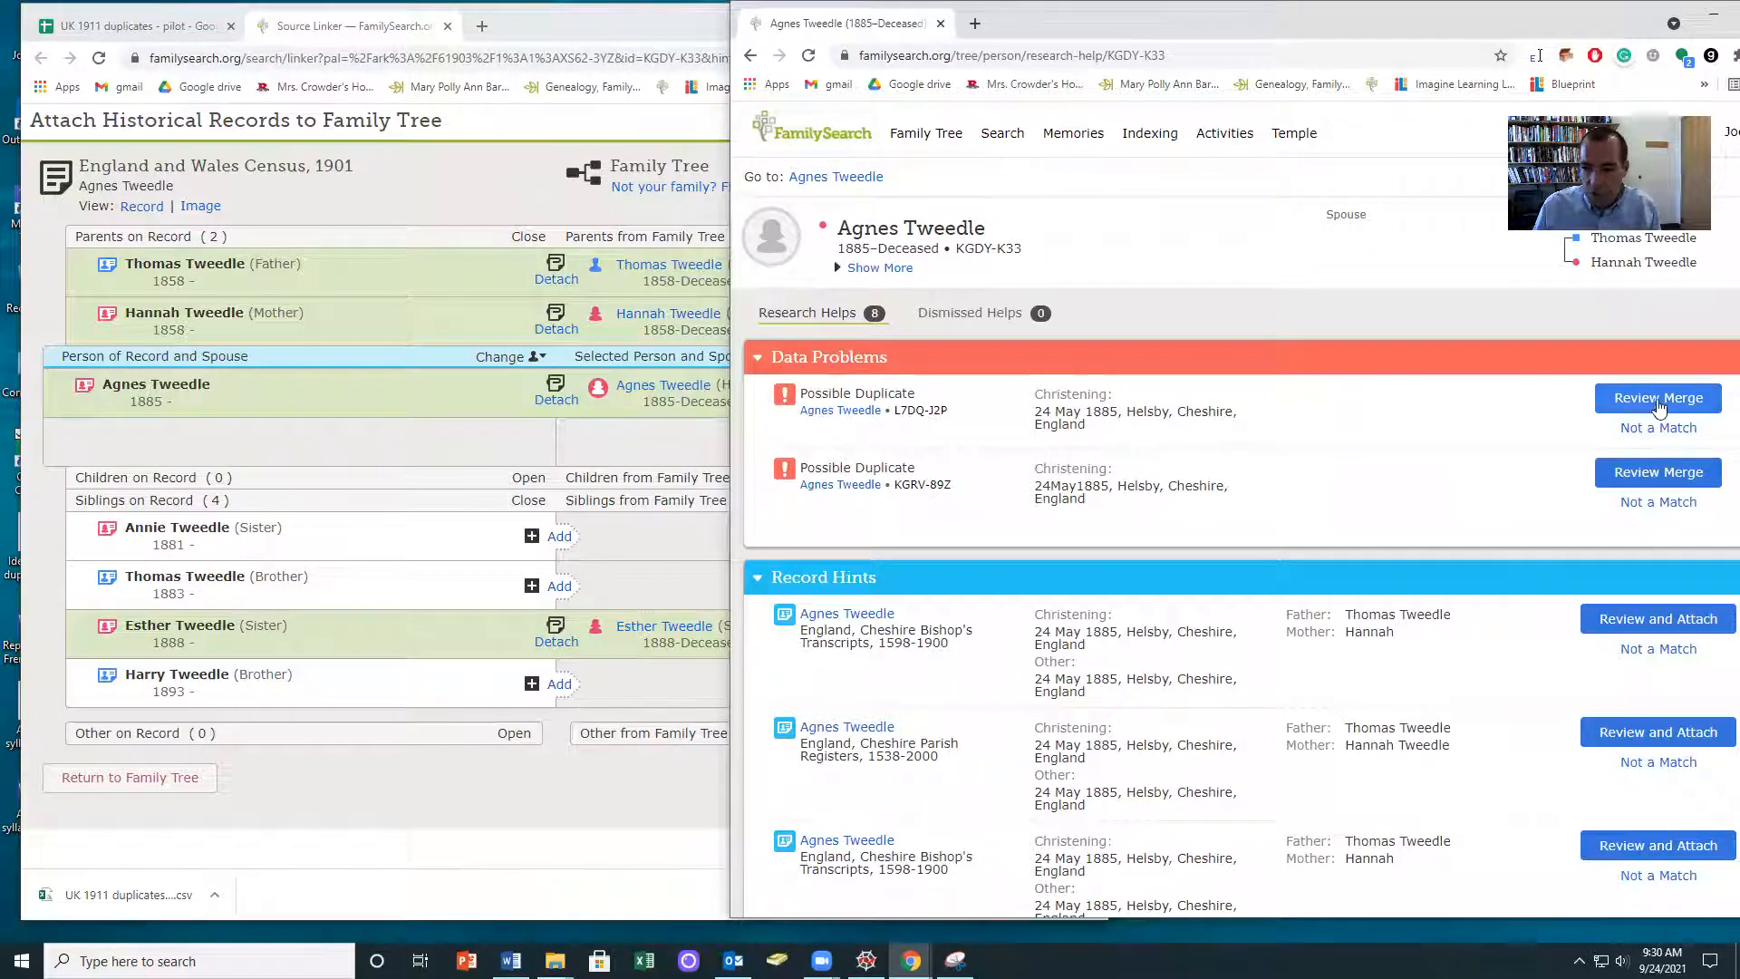
pyautogui.click(1659, 402)
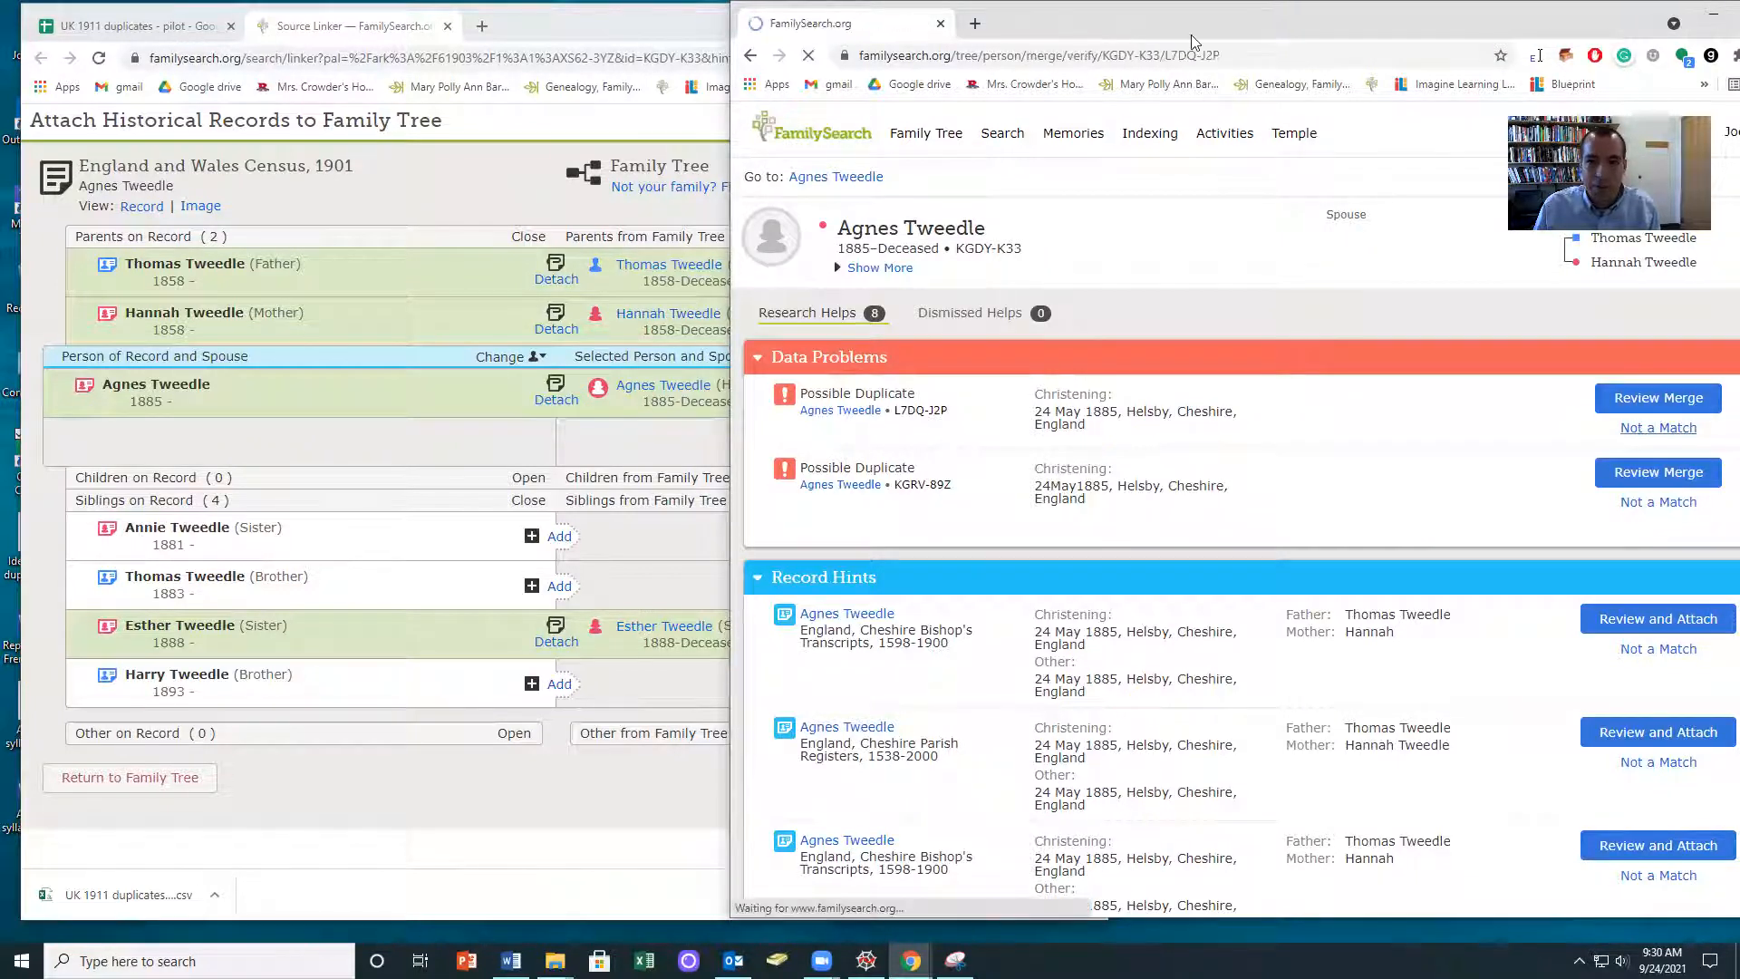
pyautogui.moveTo(1191, 34); pyautogui.dragTo(1032, 34)
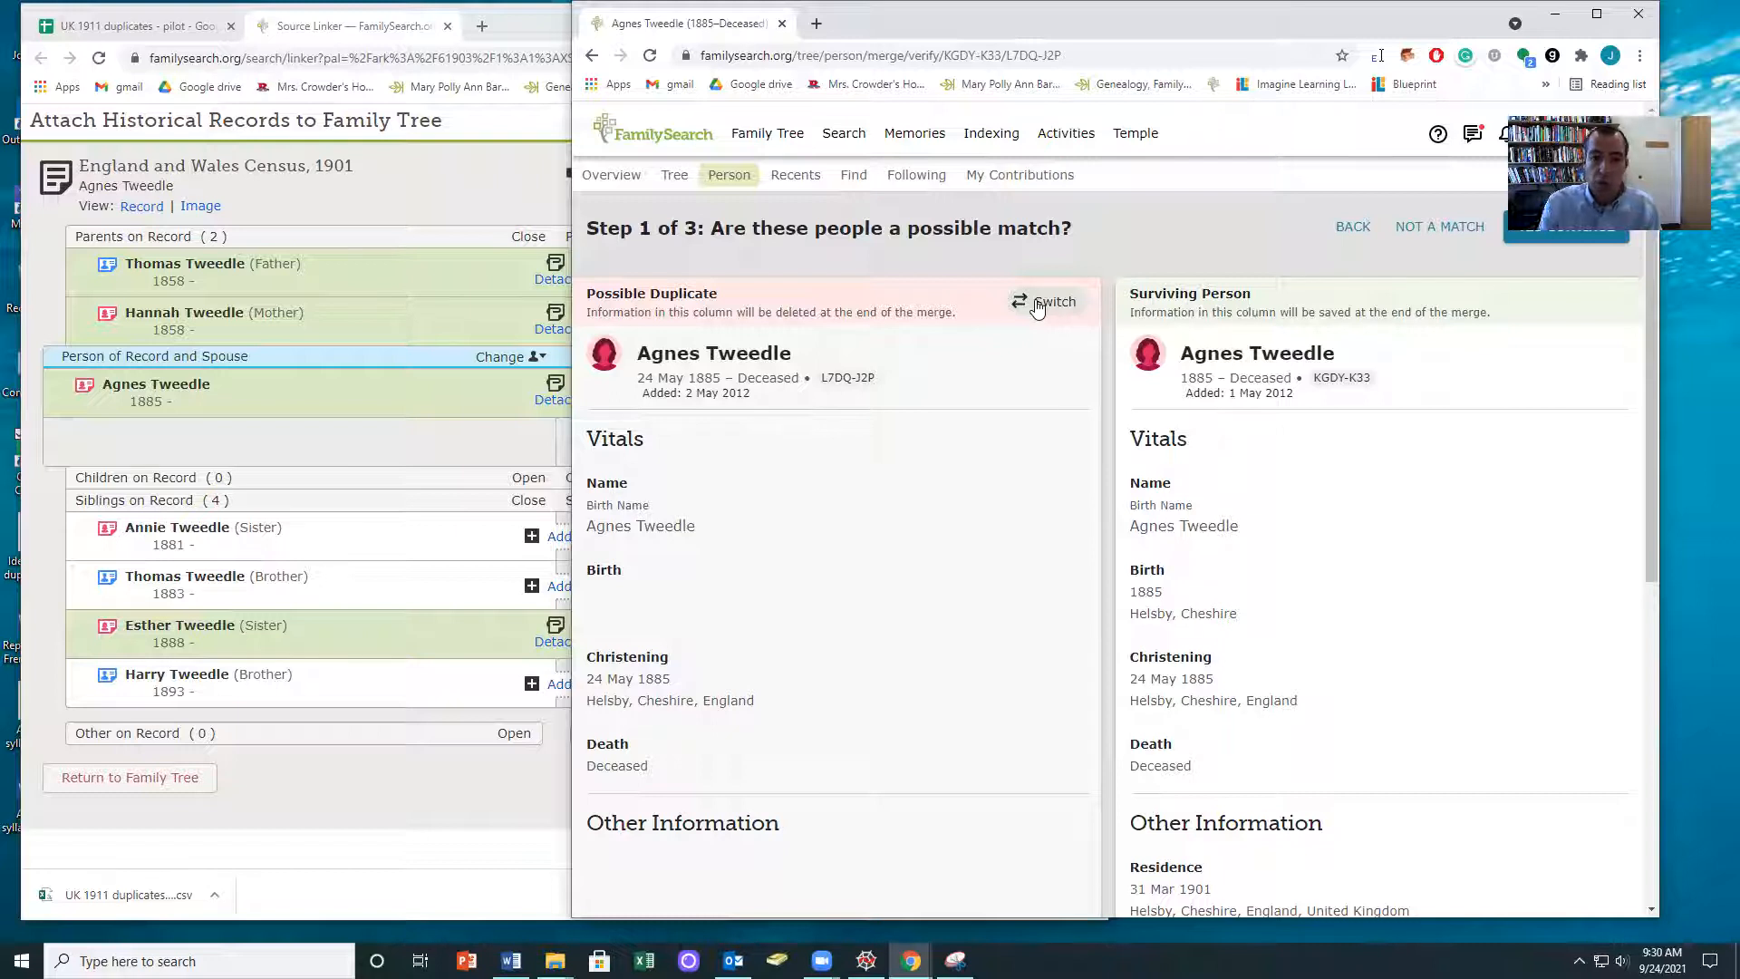
# Step: Merge the daughter's first possible duplicate into her surviving profile, giving the suggested reason "All vital information and relationships match."
pyautogui.scroll(-5, 1101, 467)
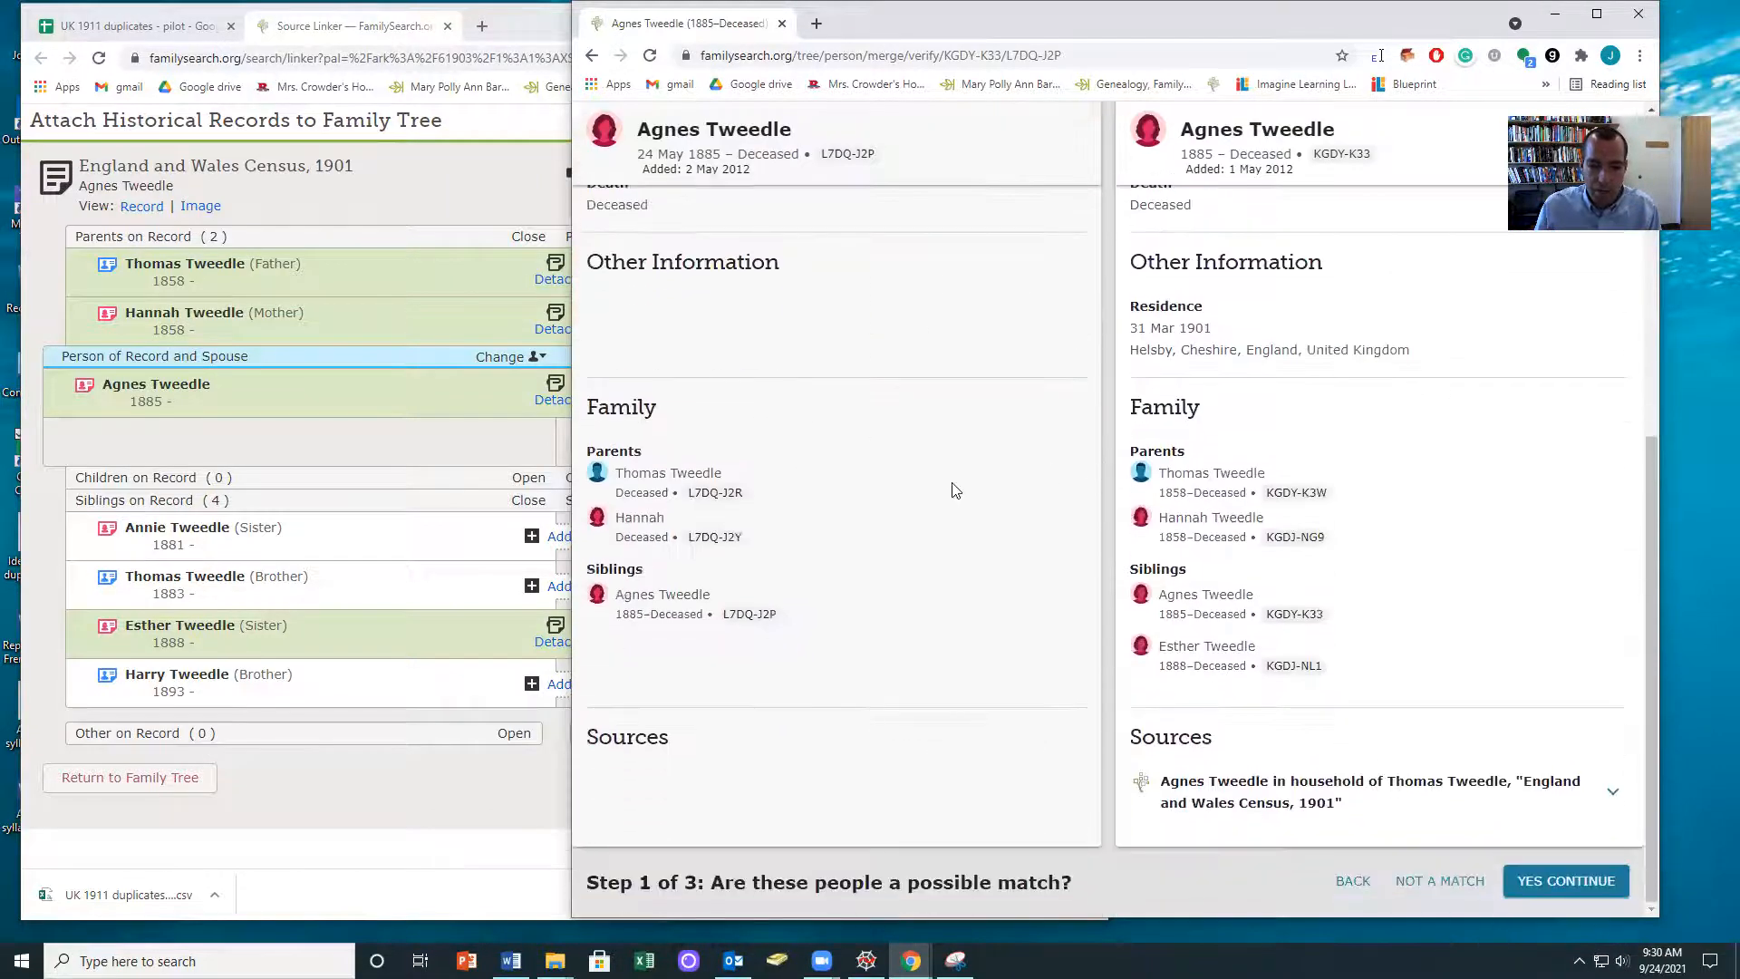
pyautogui.scroll(4, 1090, 548)
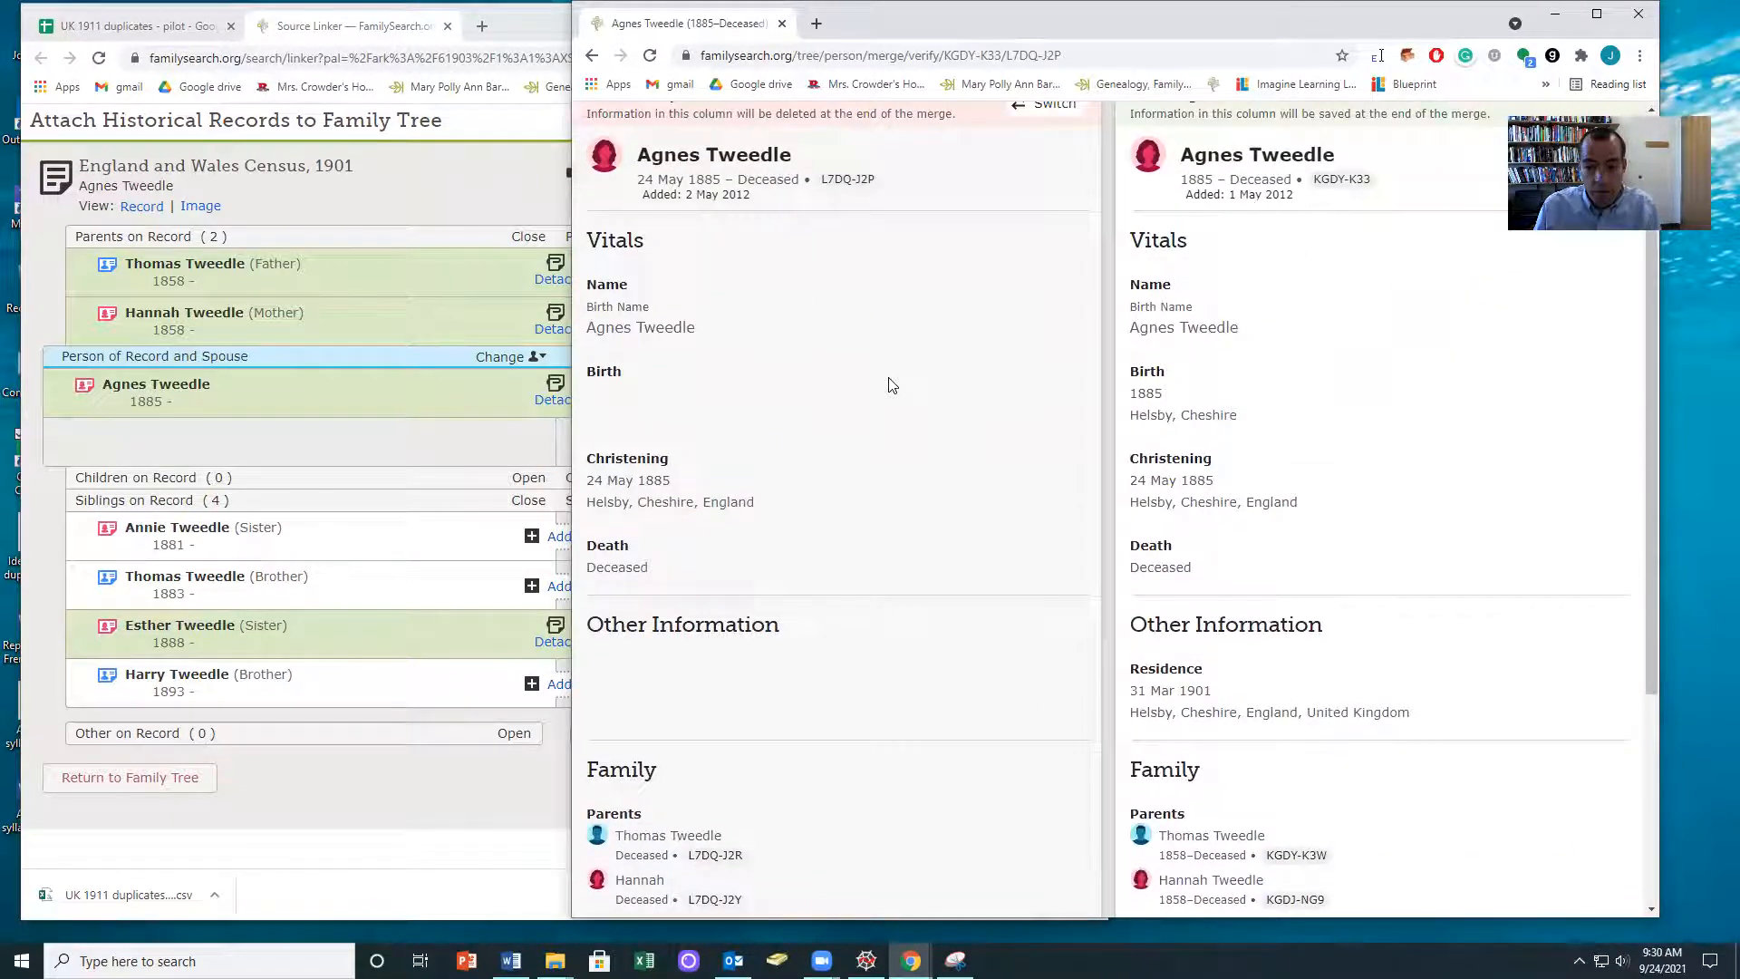
pyautogui.scroll(-5, 797, 390)
pyautogui.click(1577, 877)
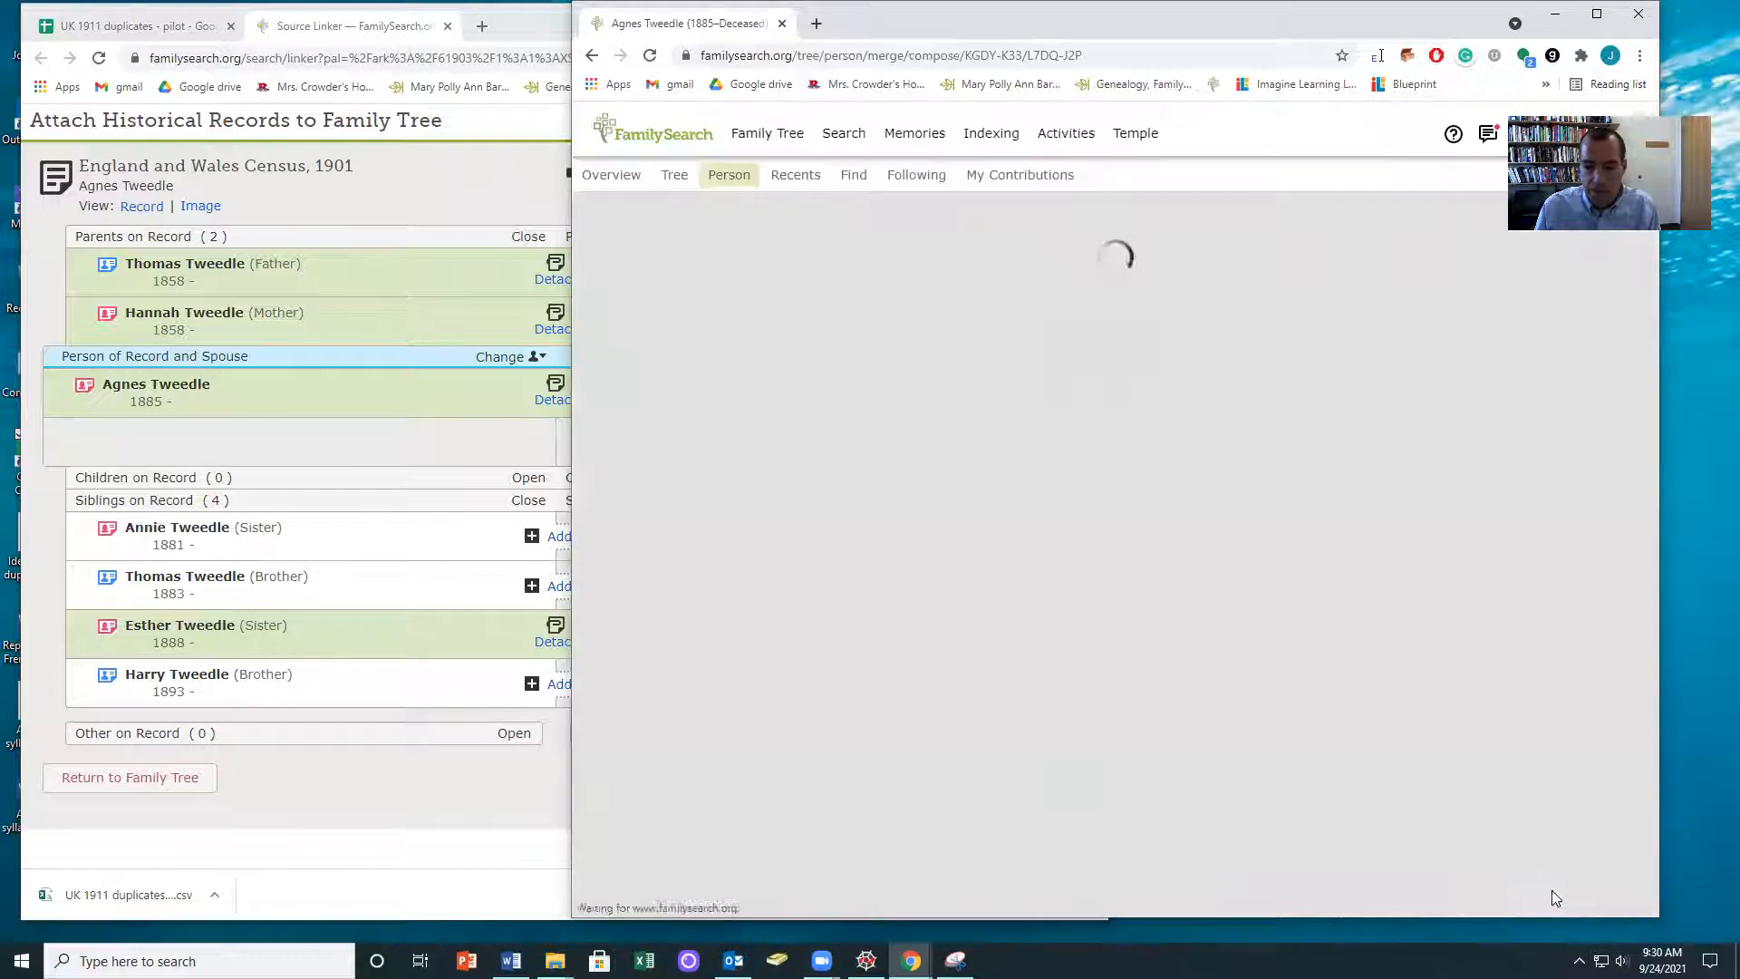
pyautogui.scroll(-10, 1401, 596)
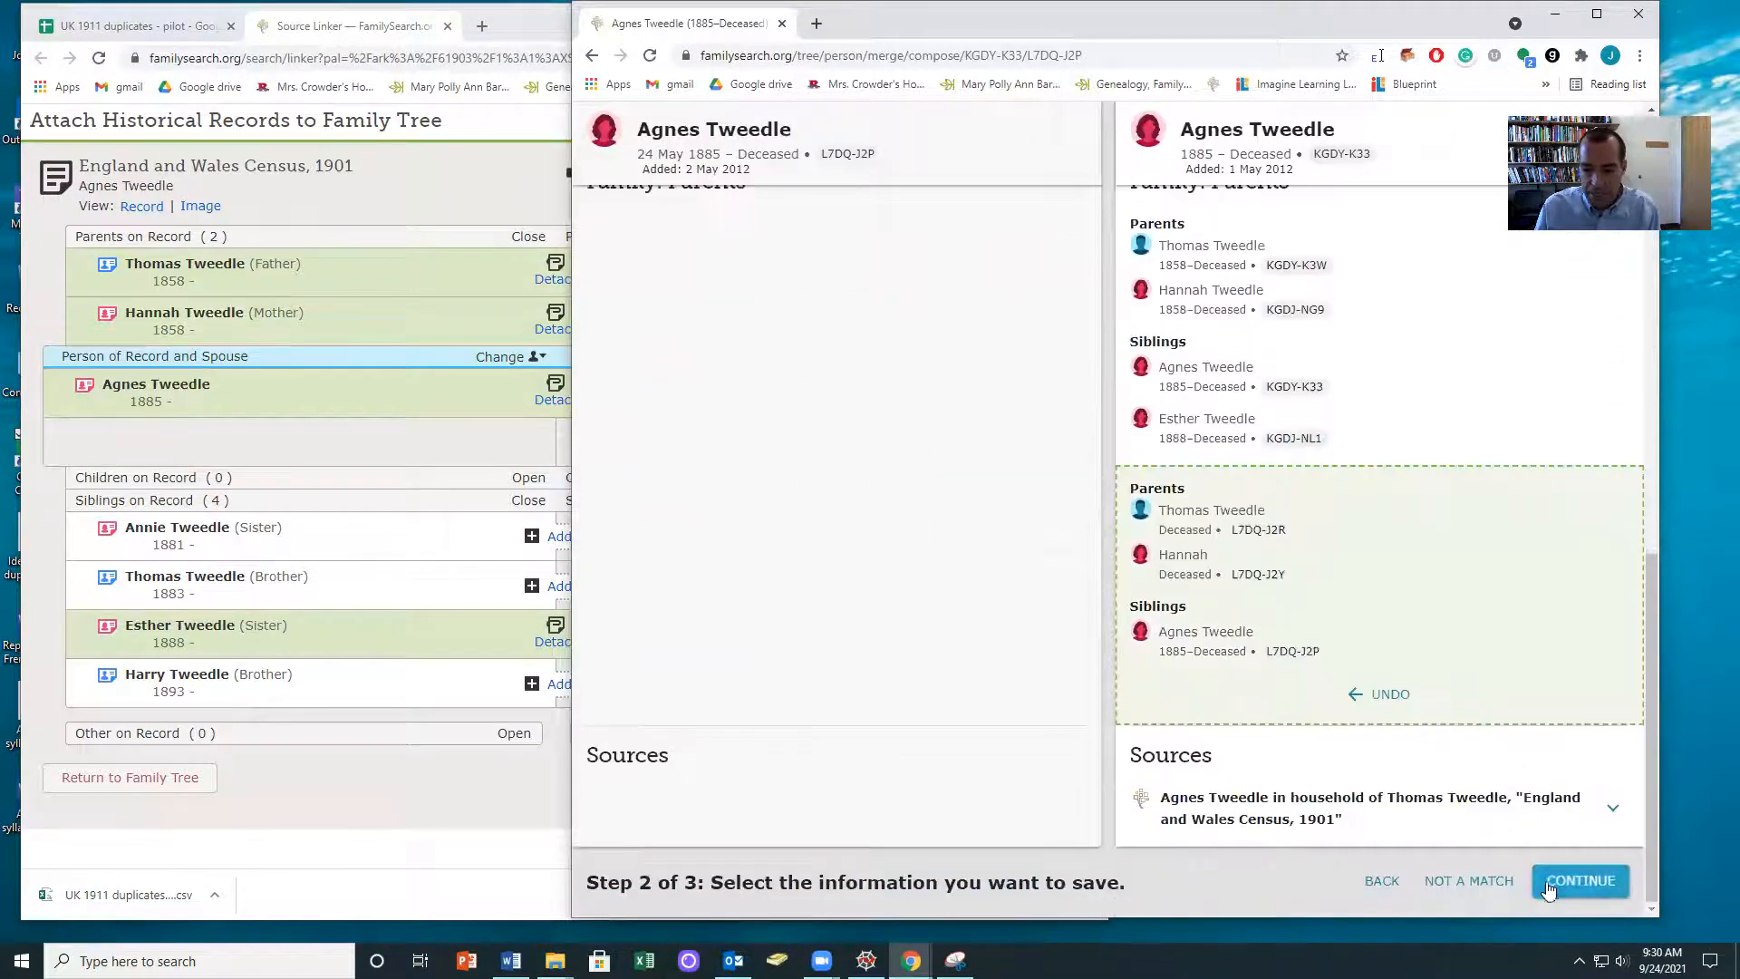
pyautogui.click(1577, 888)
pyautogui.click(627, 591)
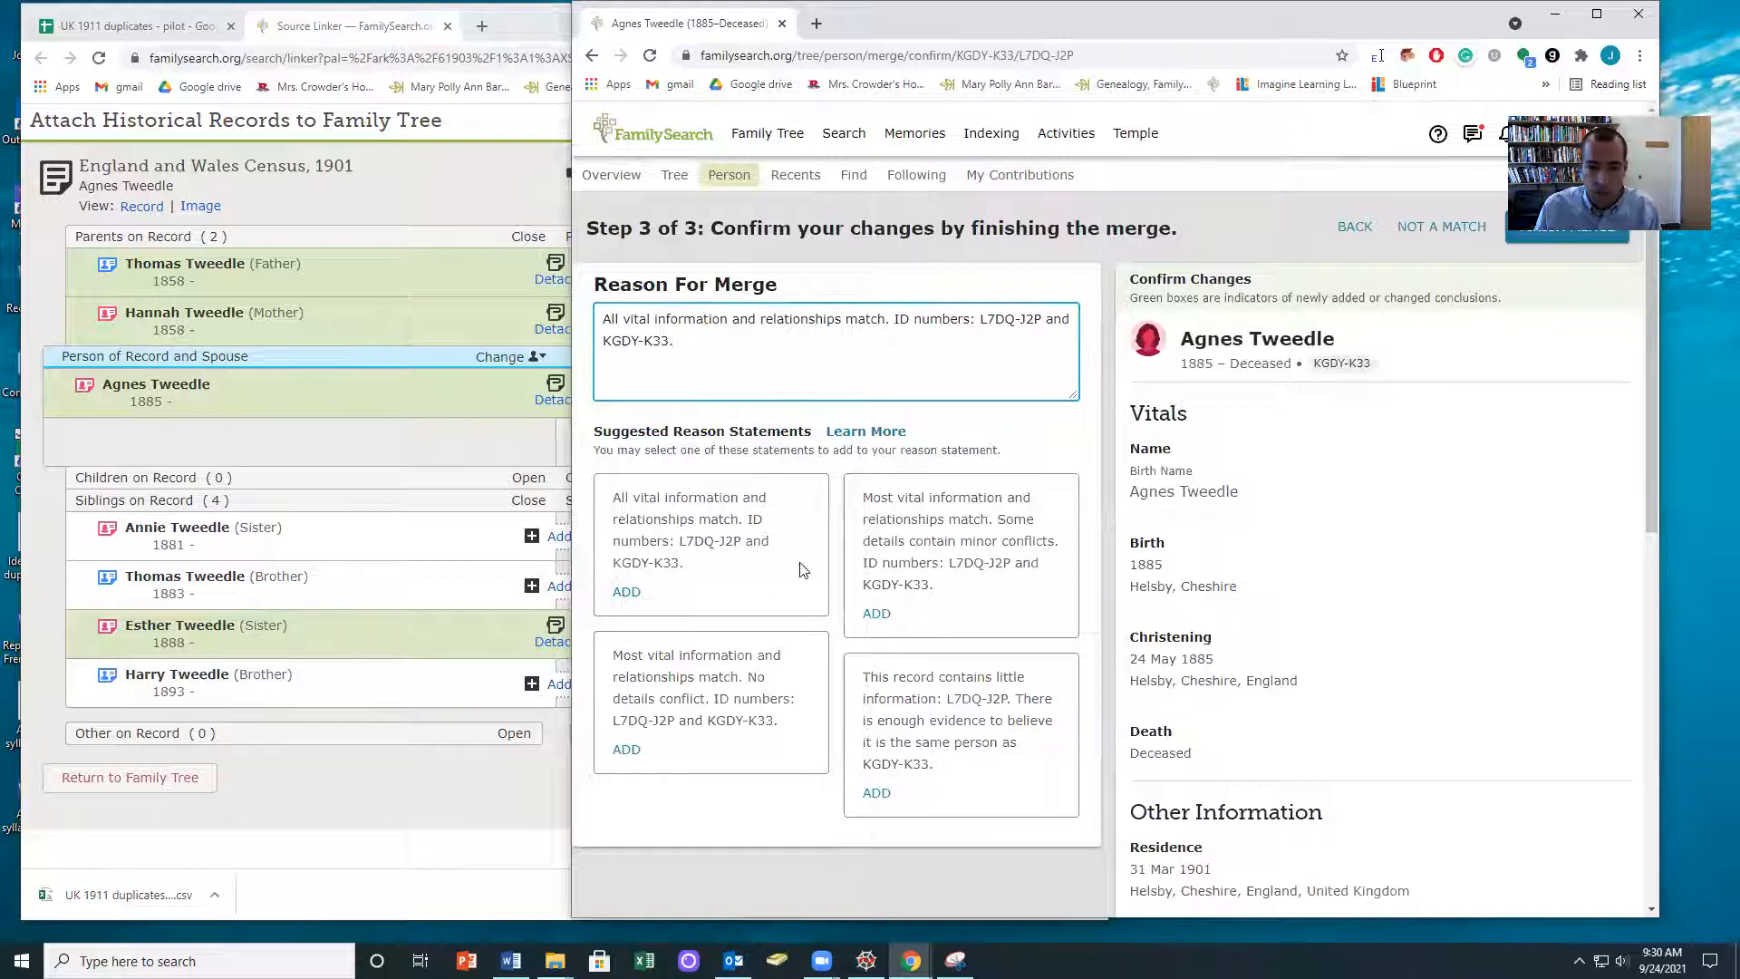
pyautogui.moveTo(1248, 33); pyautogui.dragTo(1183, 90)
pyautogui.click(1501, 284)
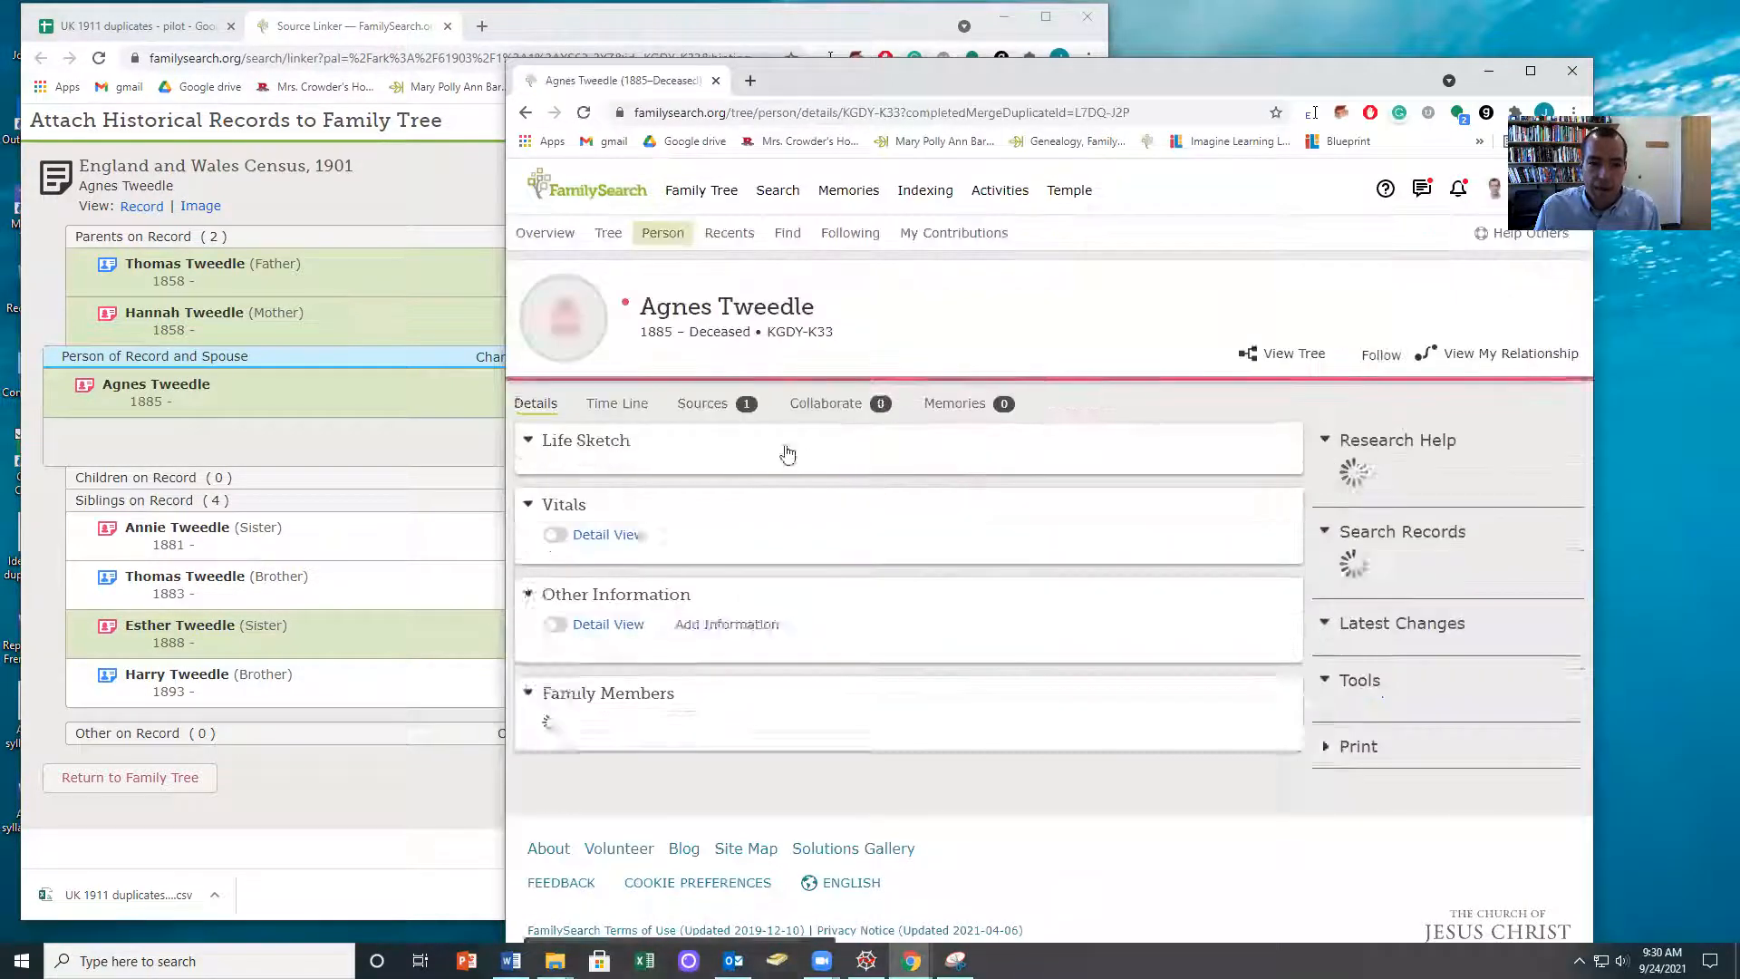
# Step: Merge the daughter's remaining possible duplicate, christened 24 May 1885, into her profile, using the suggested reason that all vital information and relationships match
pyautogui.click(876, 616)
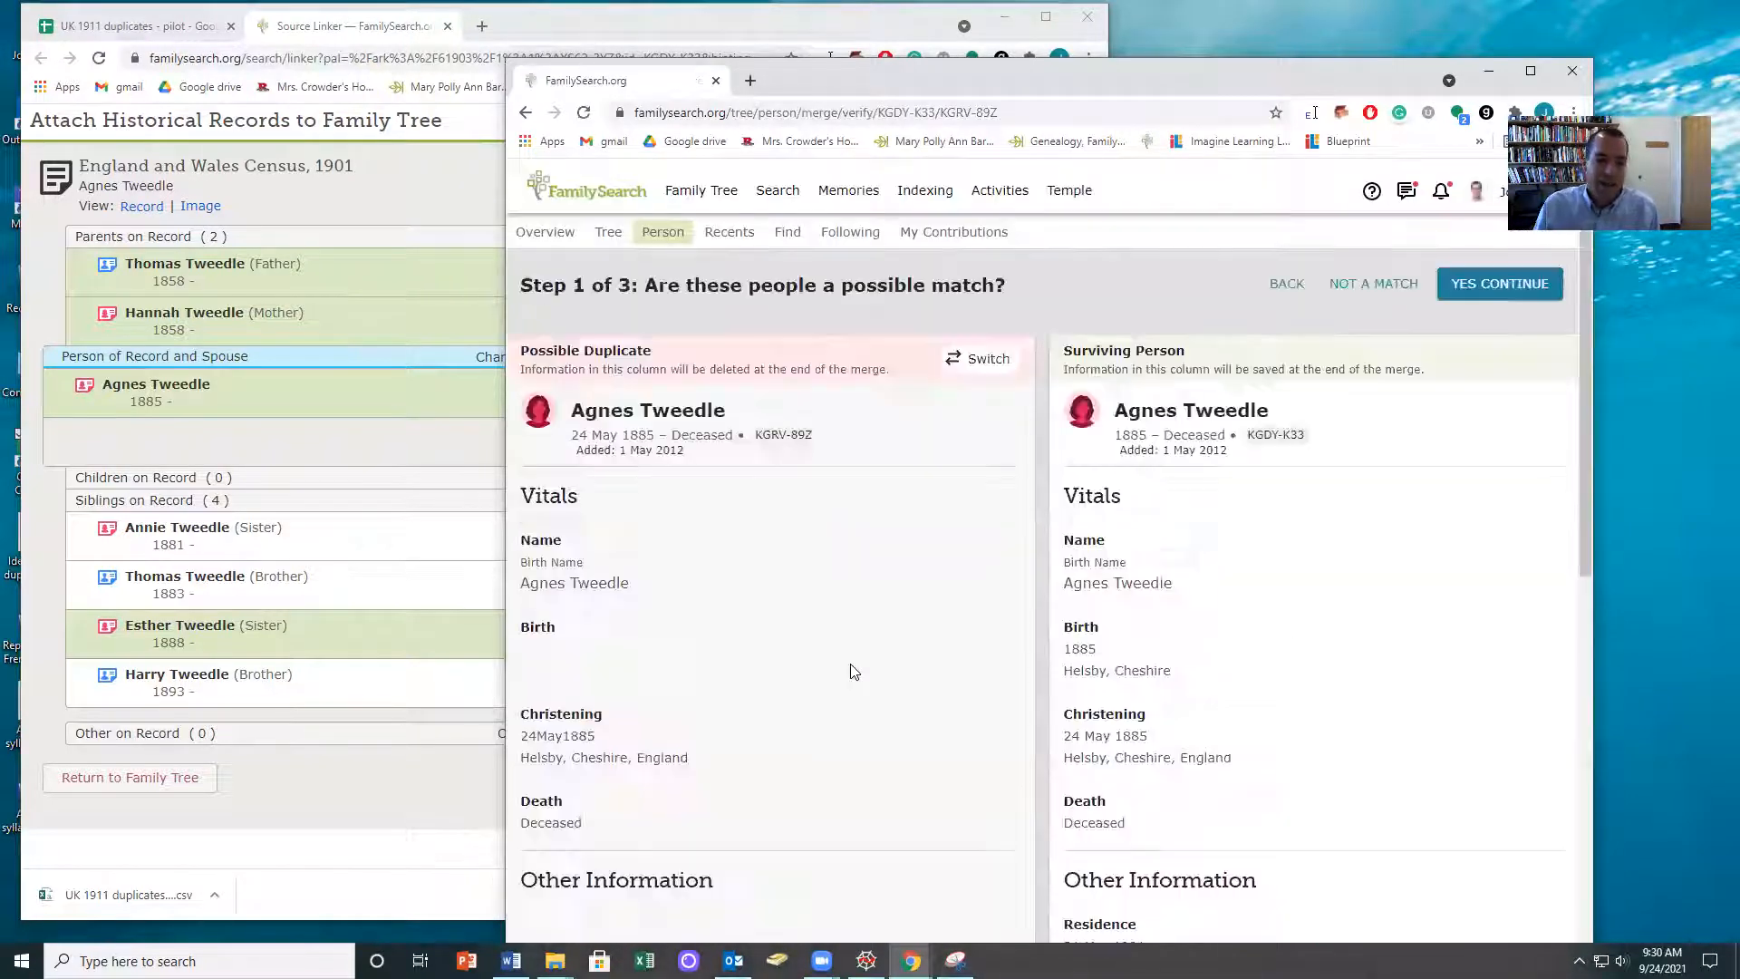
pyautogui.scroll(-10, 1270, 590)
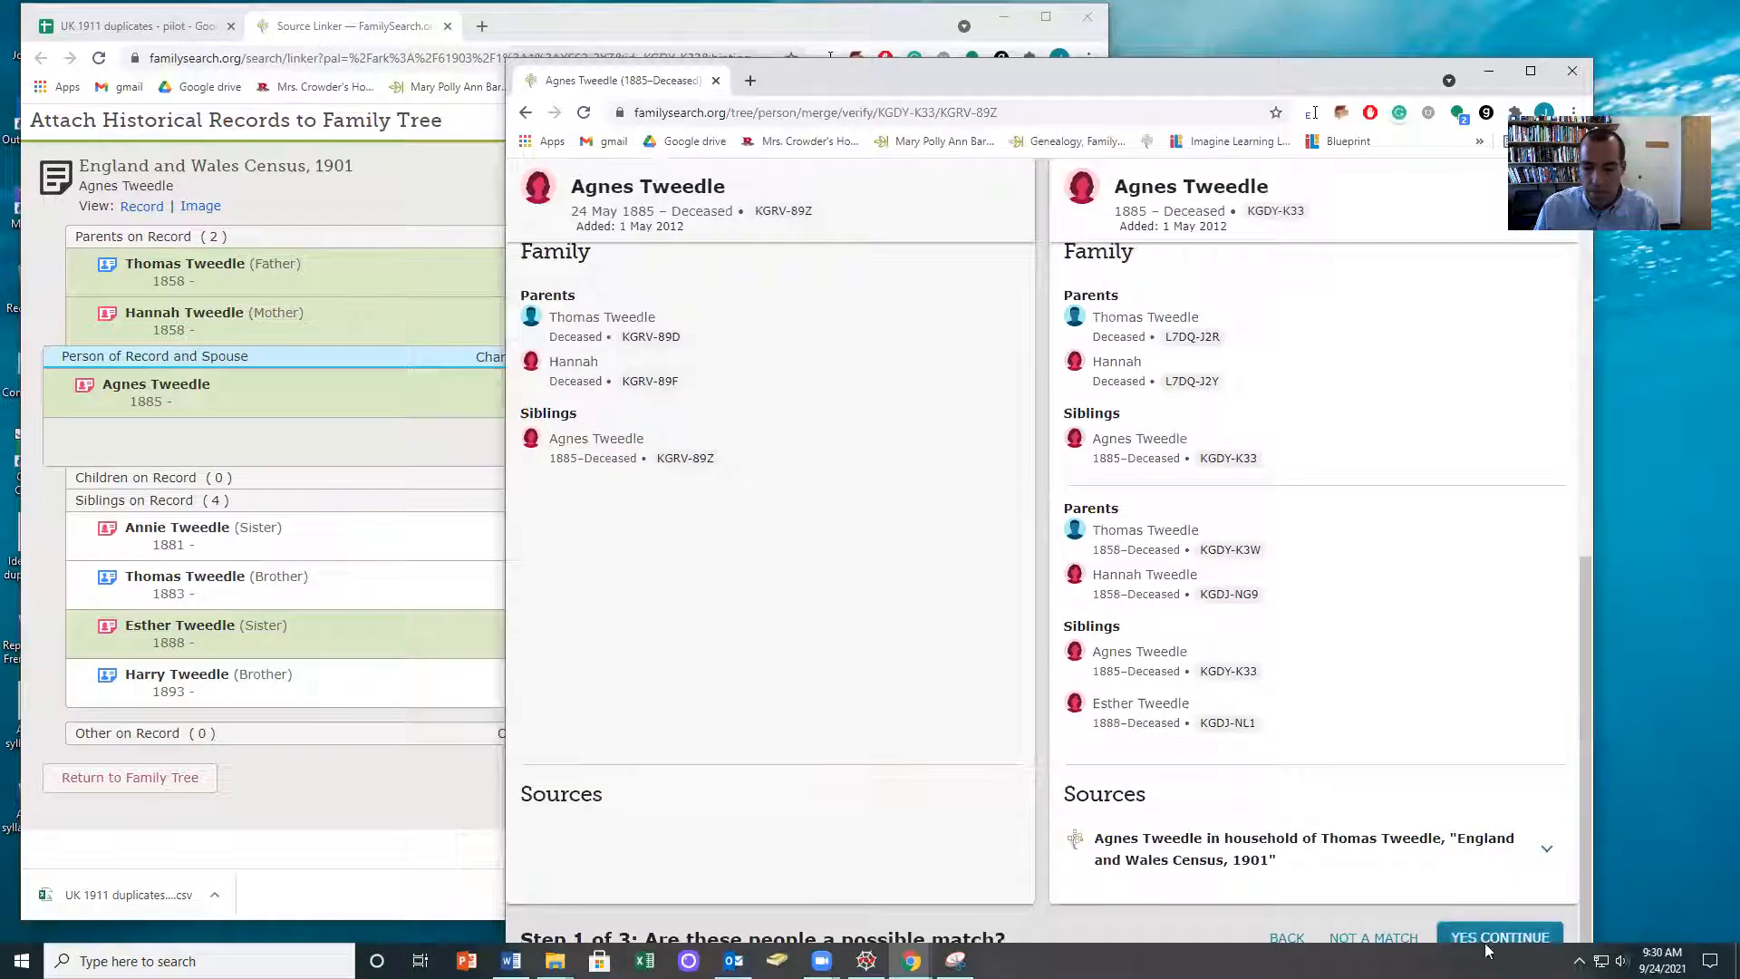
pyautogui.click(1484, 932)
pyautogui.scroll(-13, 1301, 777)
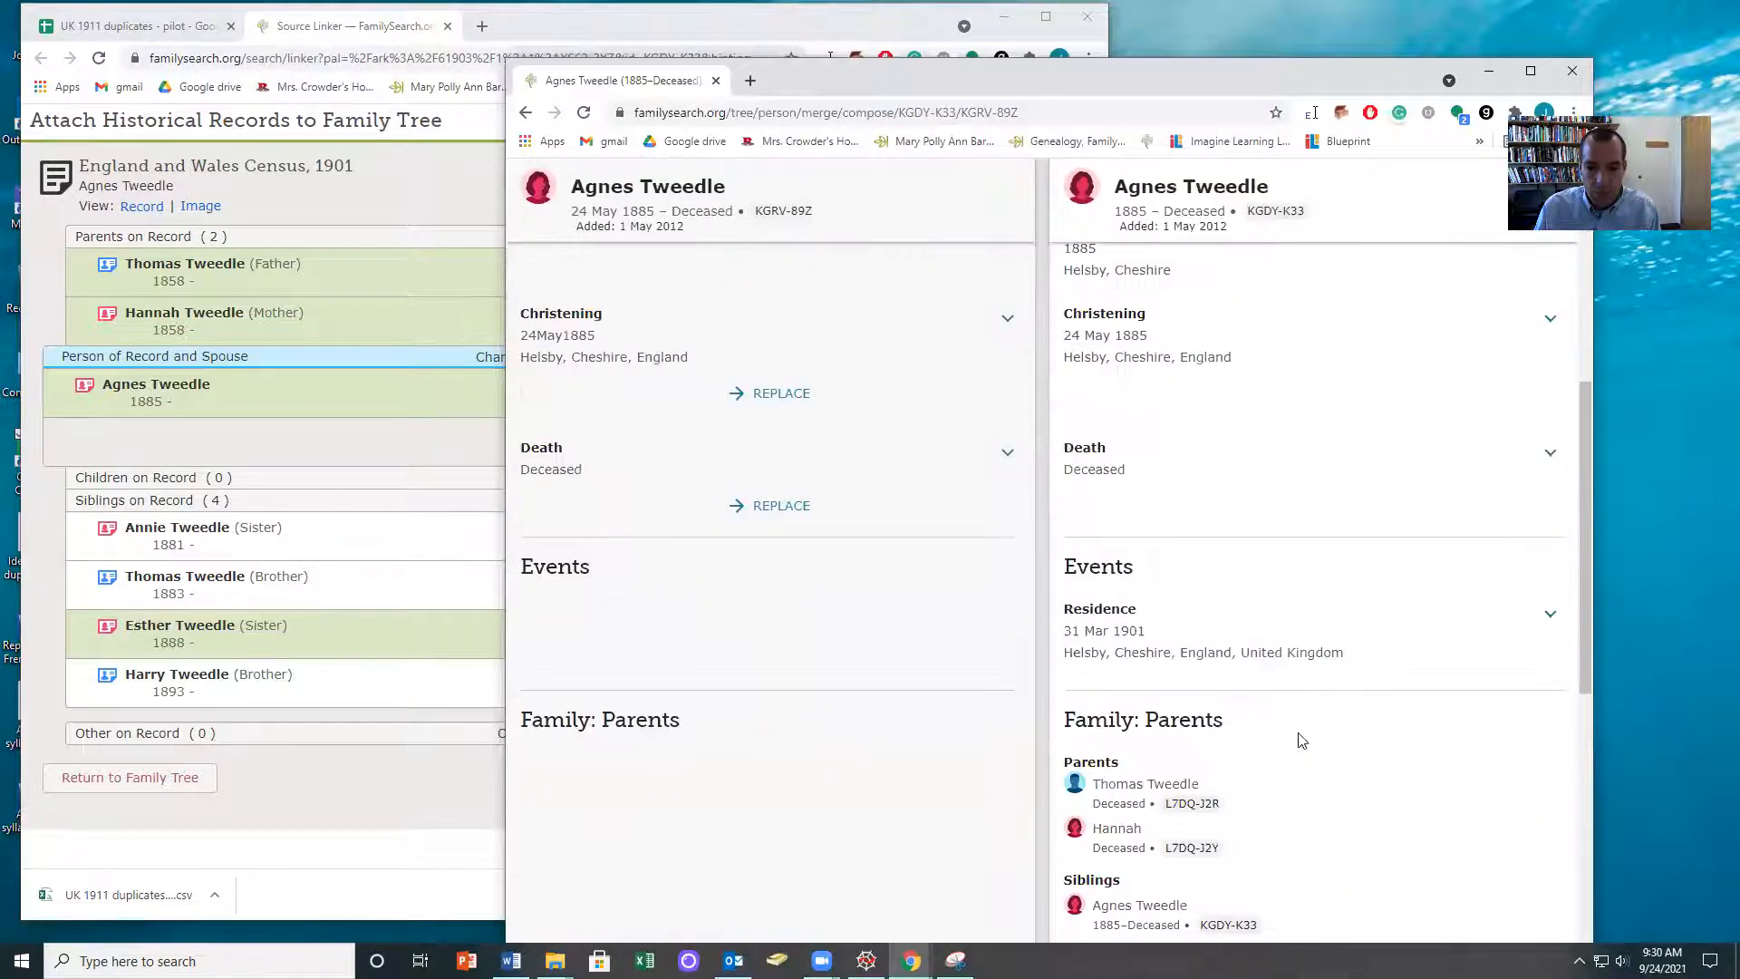
pyautogui.click(1475, 937)
pyautogui.click(560, 648)
pyautogui.click(1464, 289)
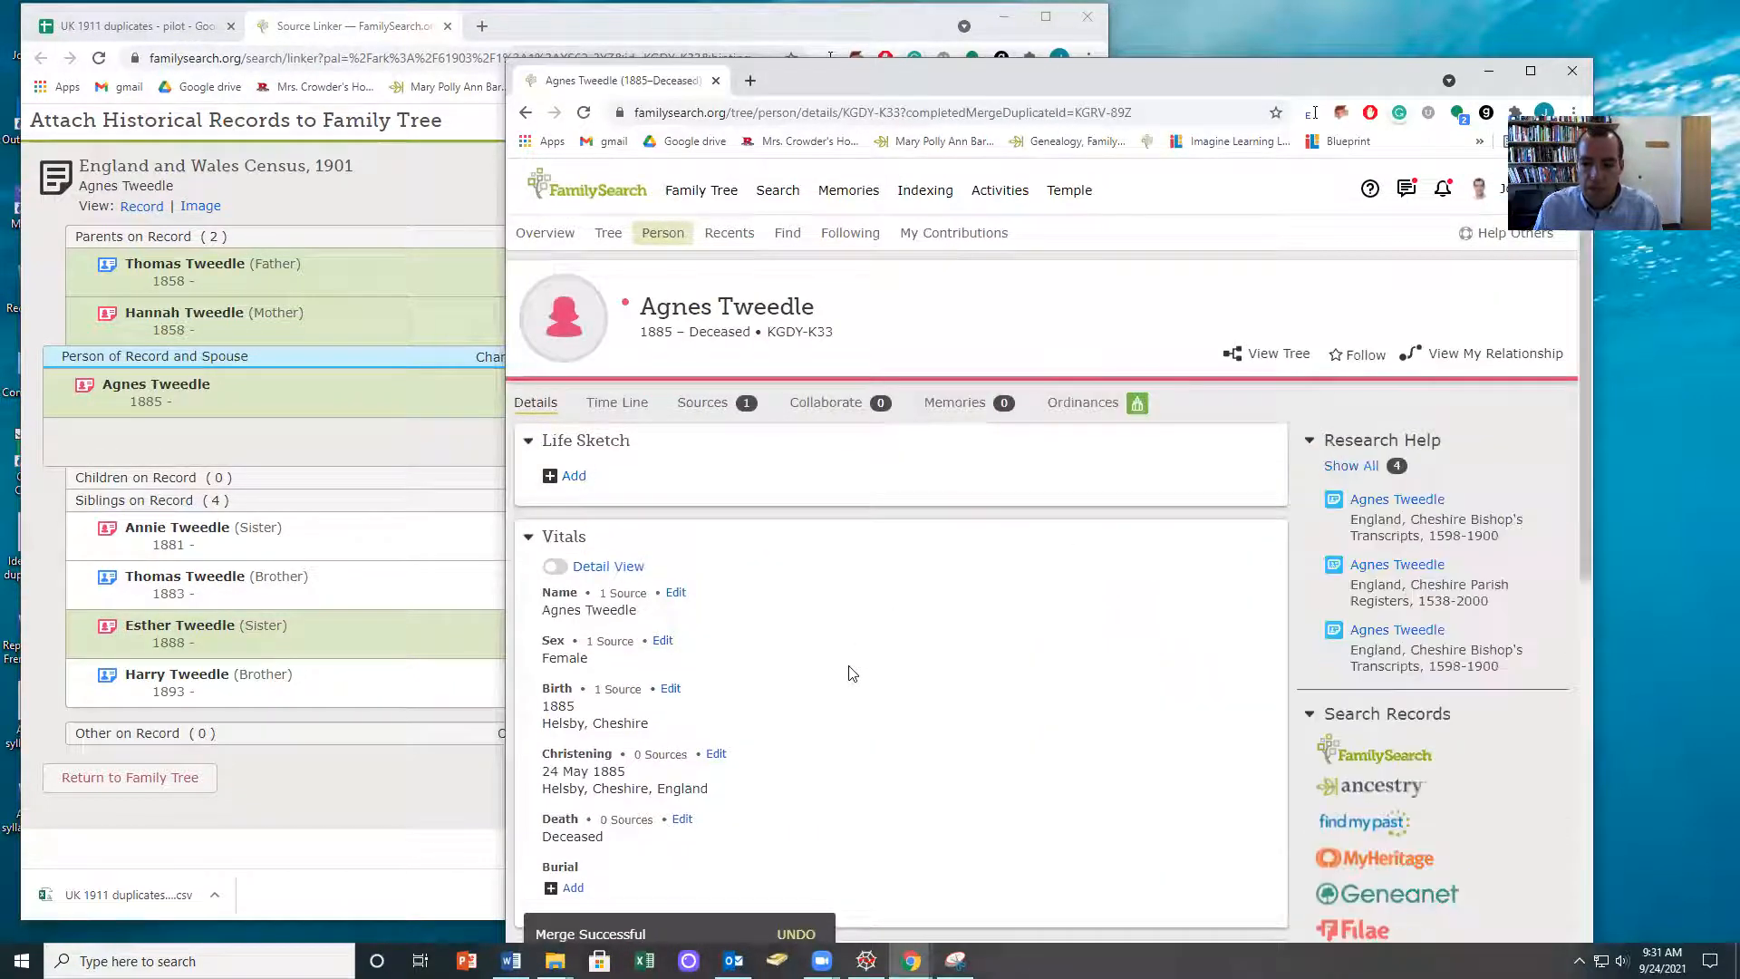
# Step: Open the profile of the first father listed in the daughter's family and review the merge of his first possible duplicate
pyautogui.scroll(-3, 924, 612)
pyautogui.scroll(-4, 924, 612)
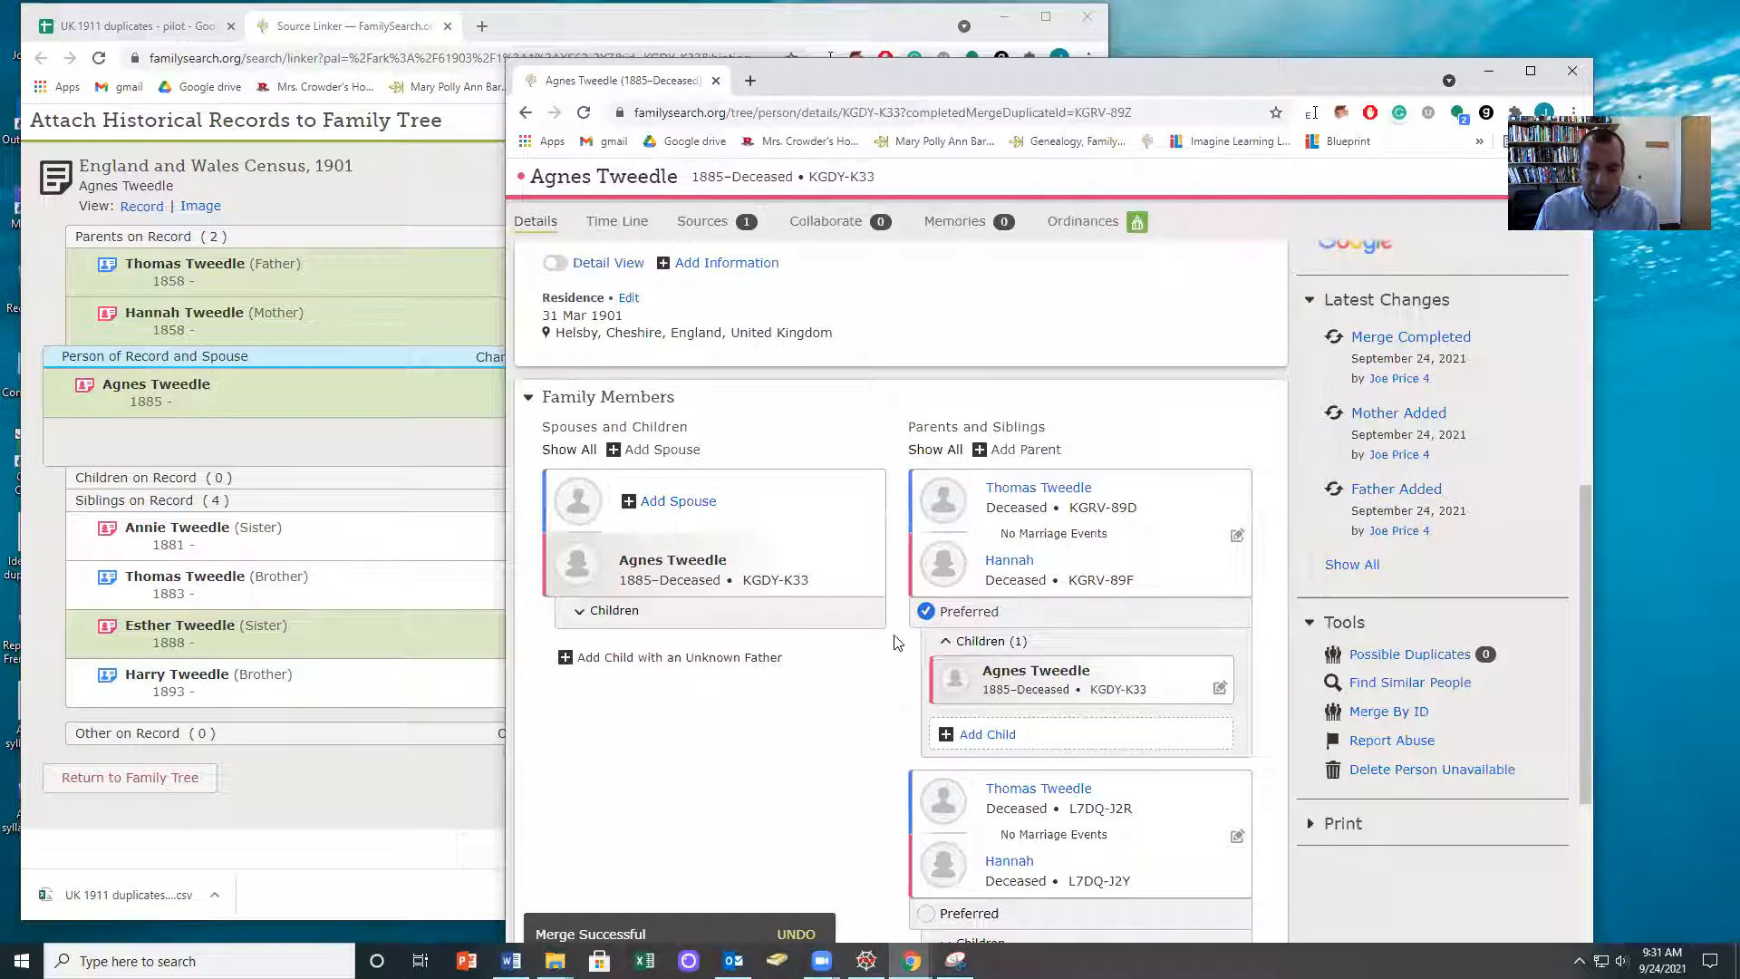
pyautogui.moveTo(1039, 489)
pyautogui.click(1006, 811)
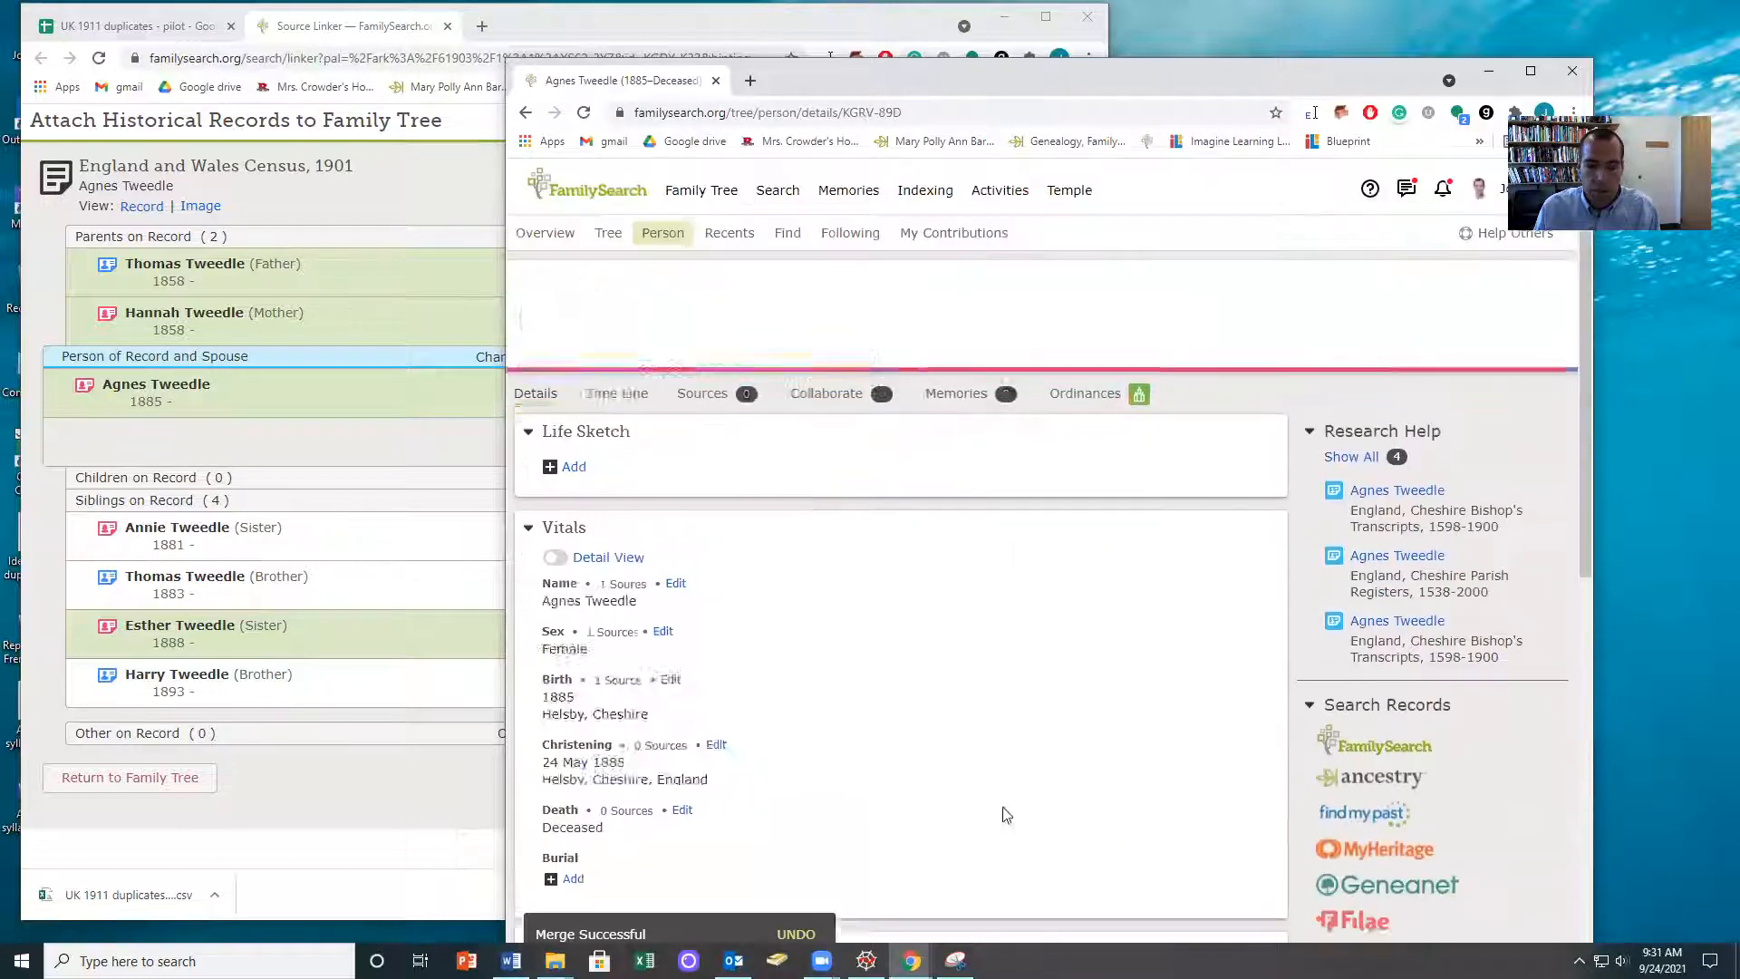
pyautogui.click(1408, 500)
pyautogui.click(909, 621)
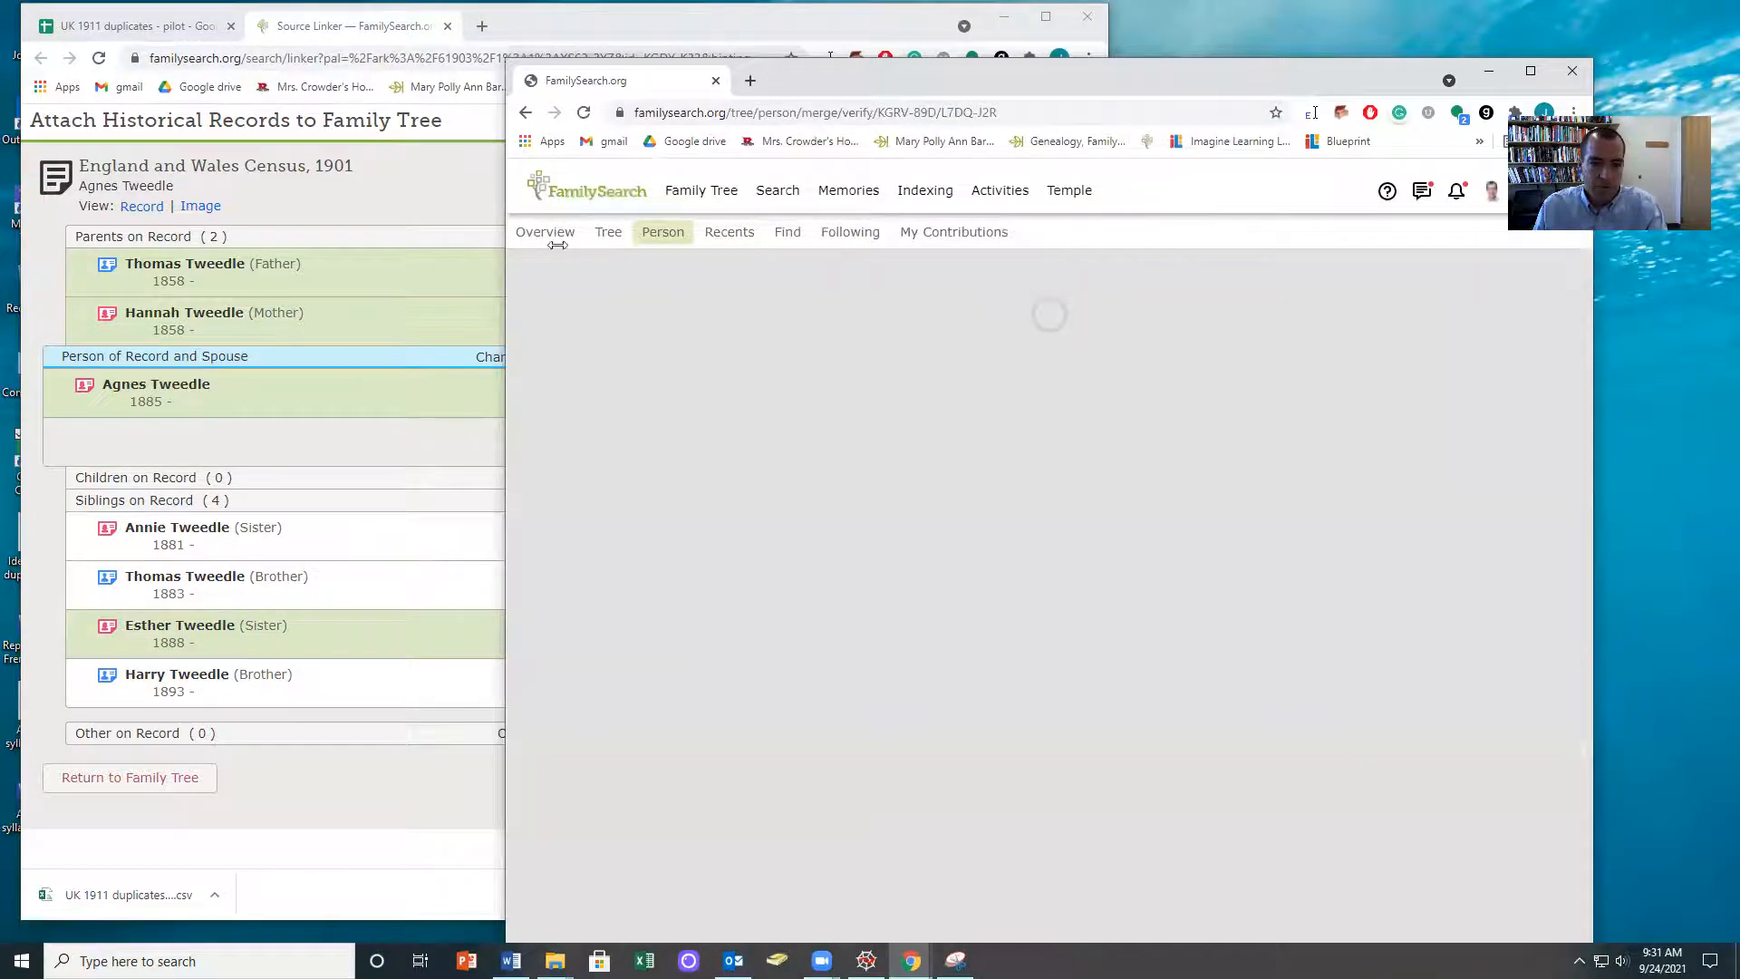
pyautogui.moveTo(557, 245); pyautogui.dragTo(563, 245)
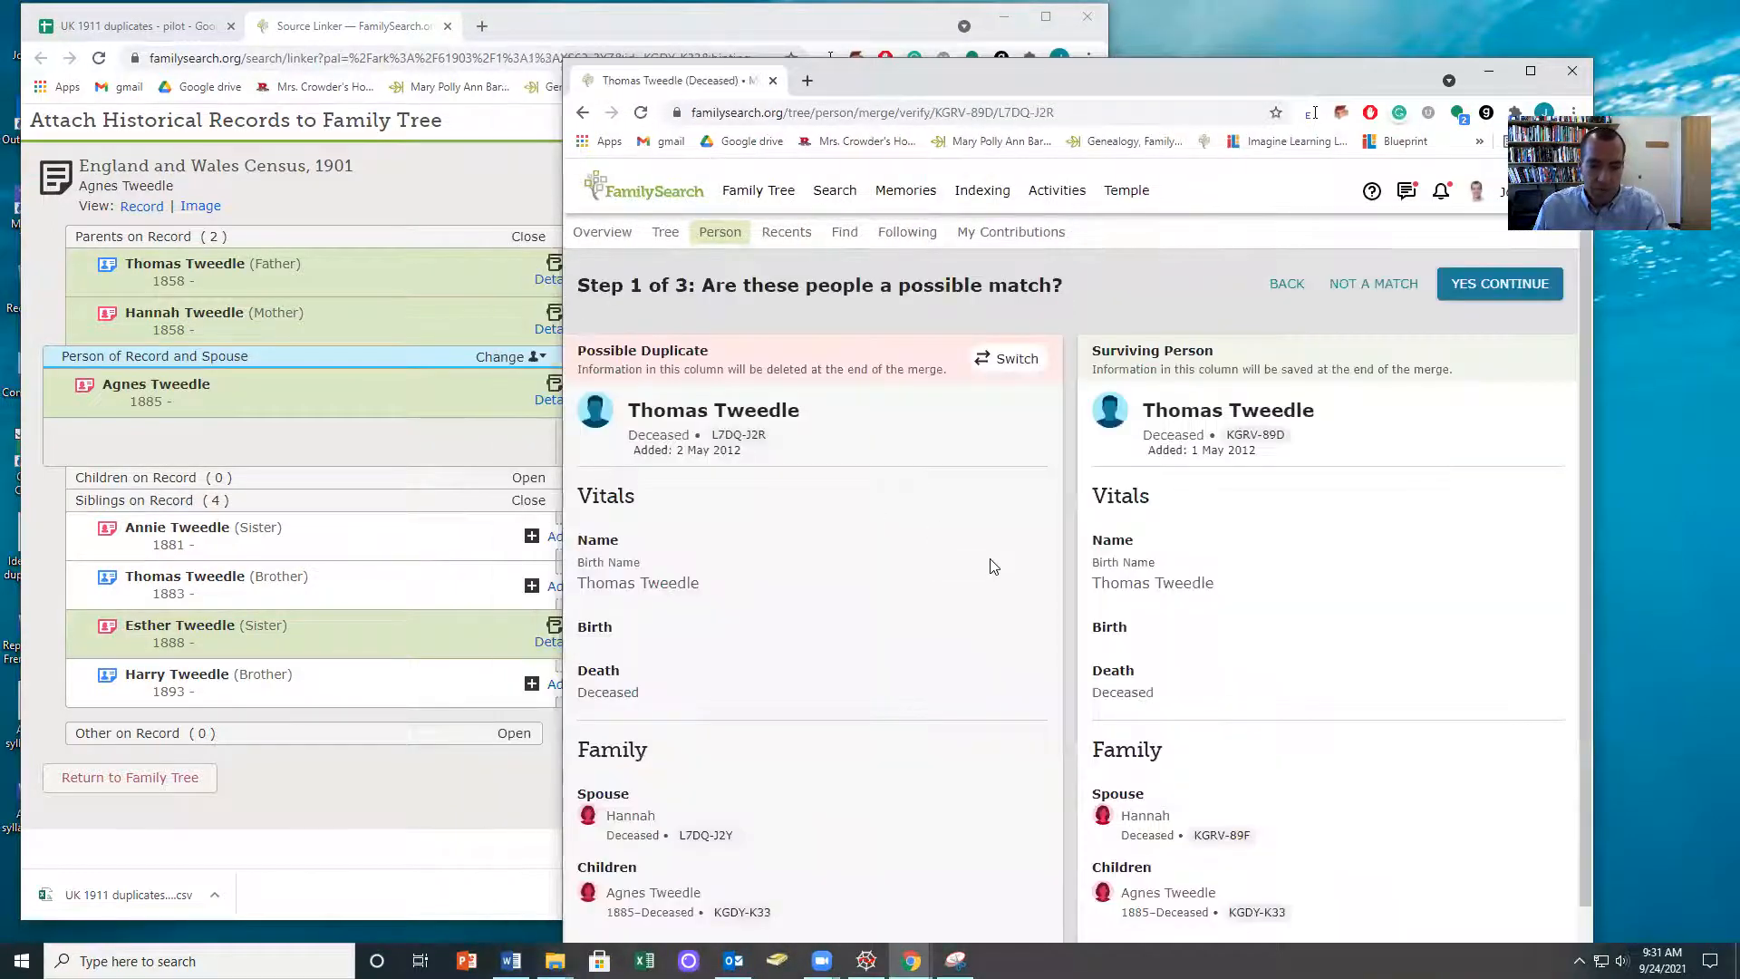
# Step: Merge the father's duplicate added 2 May 2012 into his profile, keeping both spouse-and-child families and stating that all vital information and relationships match
pyautogui.scroll(-1, 990, 571)
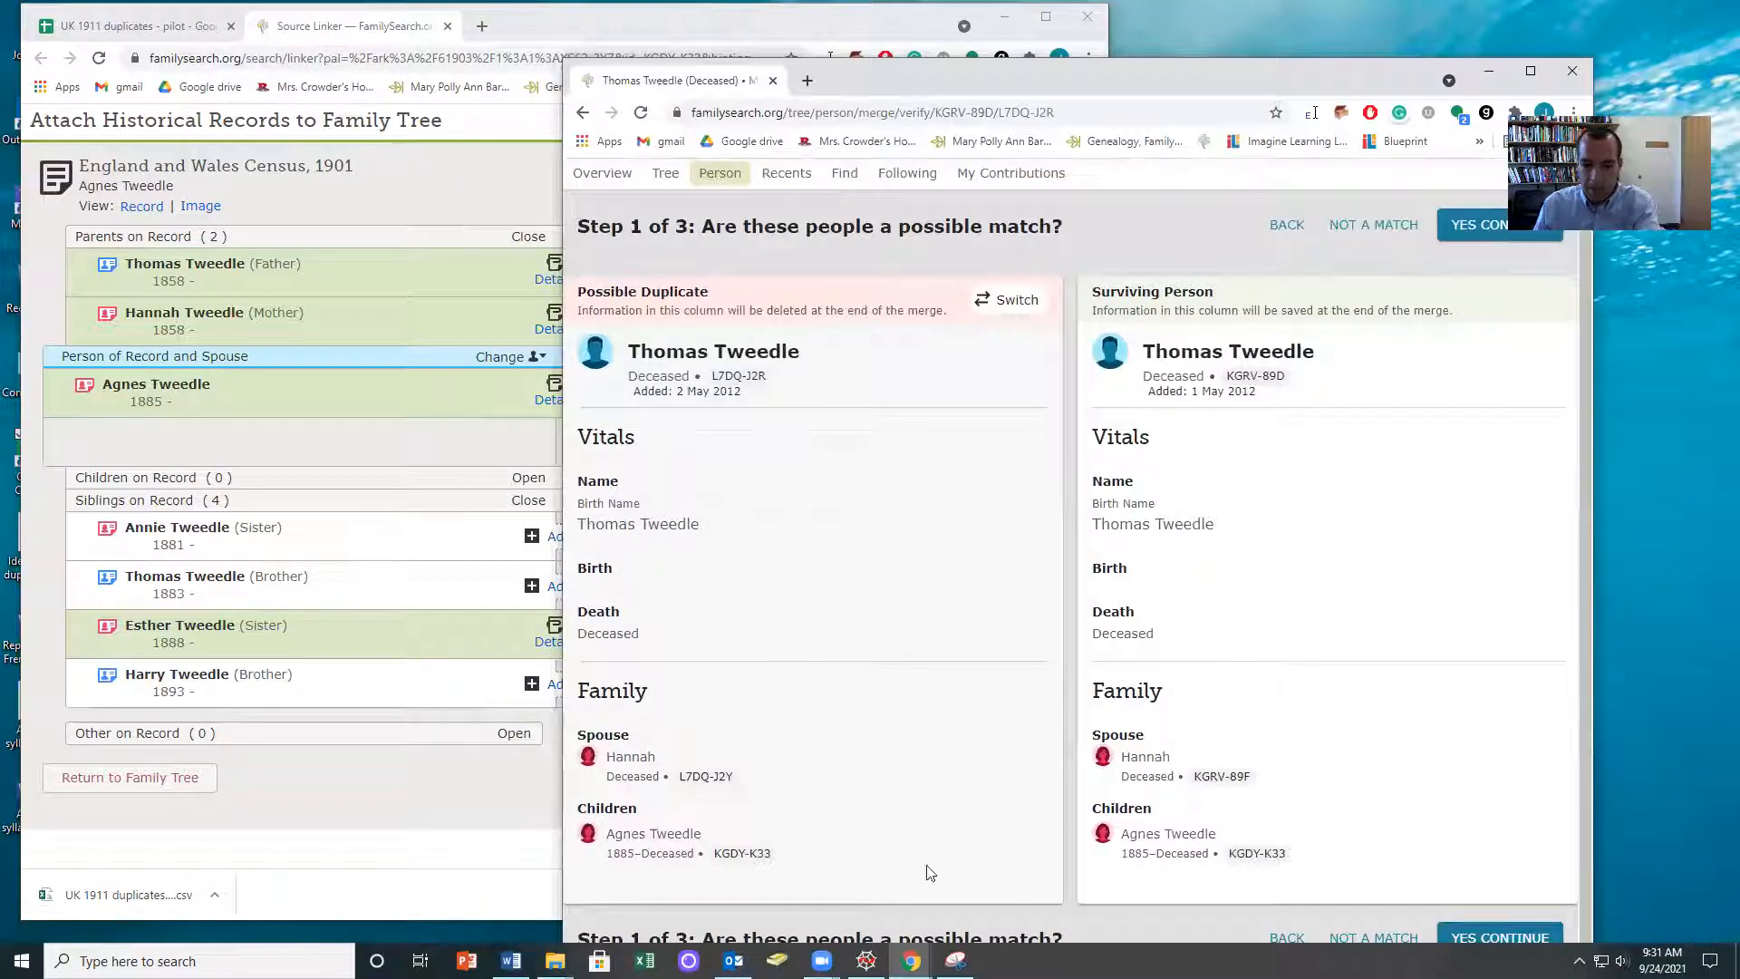
pyautogui.click(1500, 937)
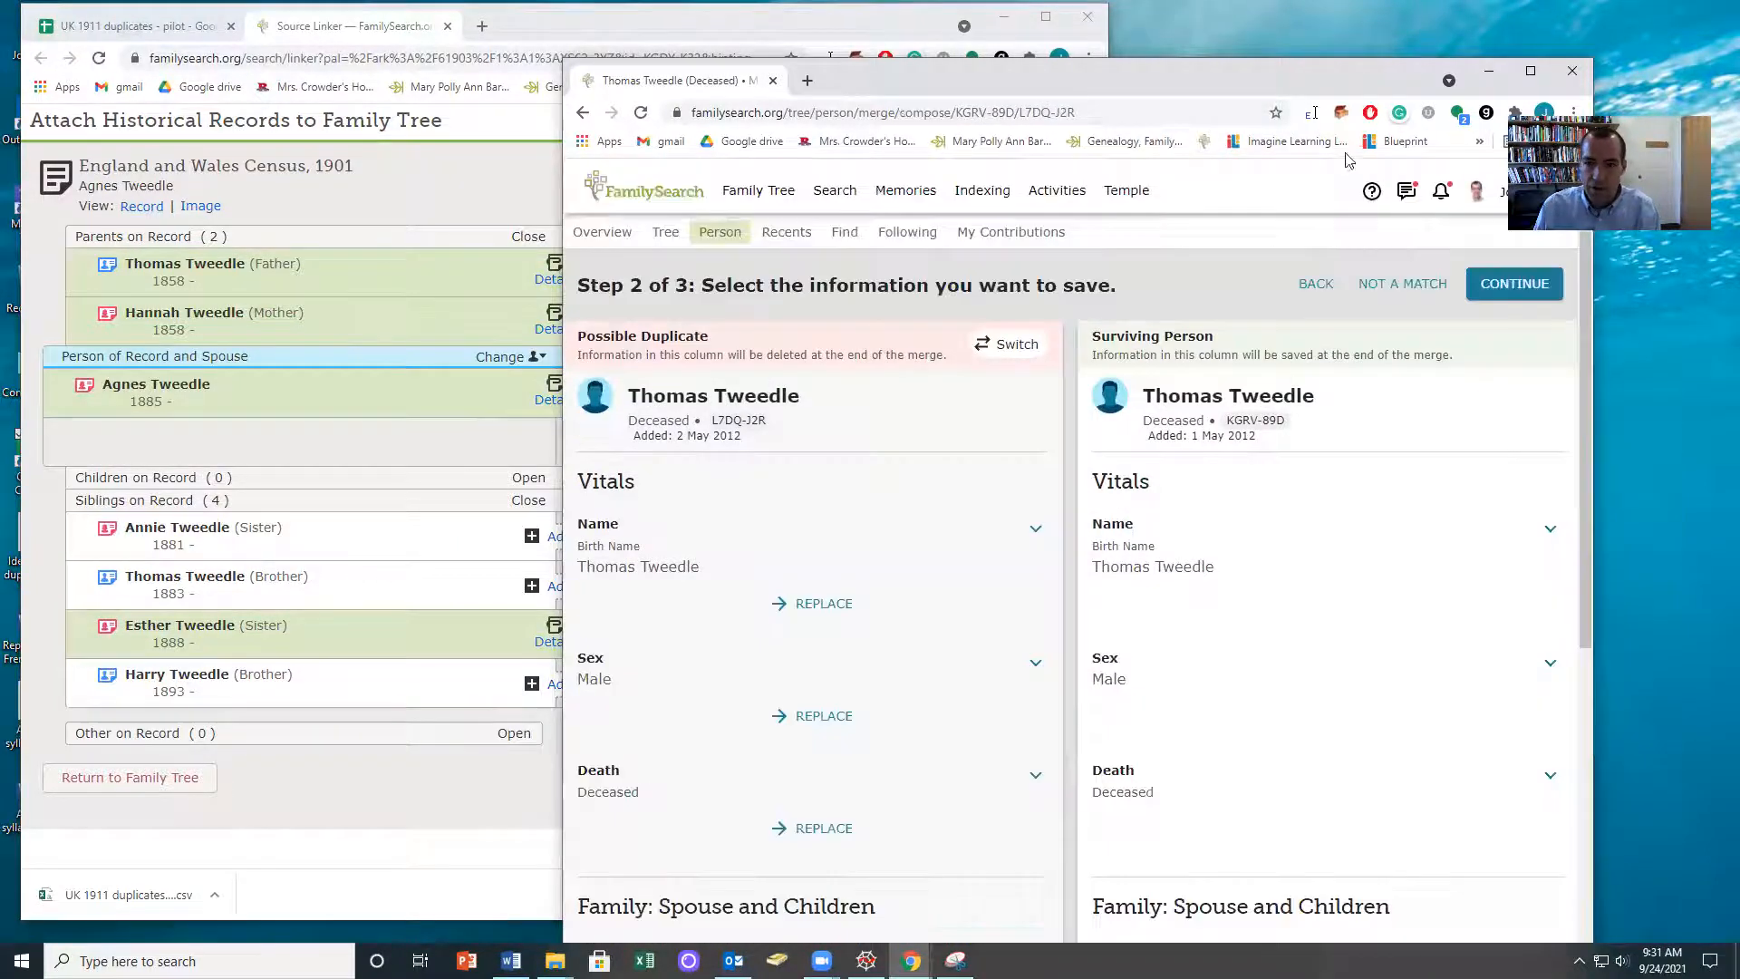
pyautogui.moveTo(1246, 74); pyautogui.dragTo(1248, 17)
pyautogui.scroll(-6, 1177, 644)
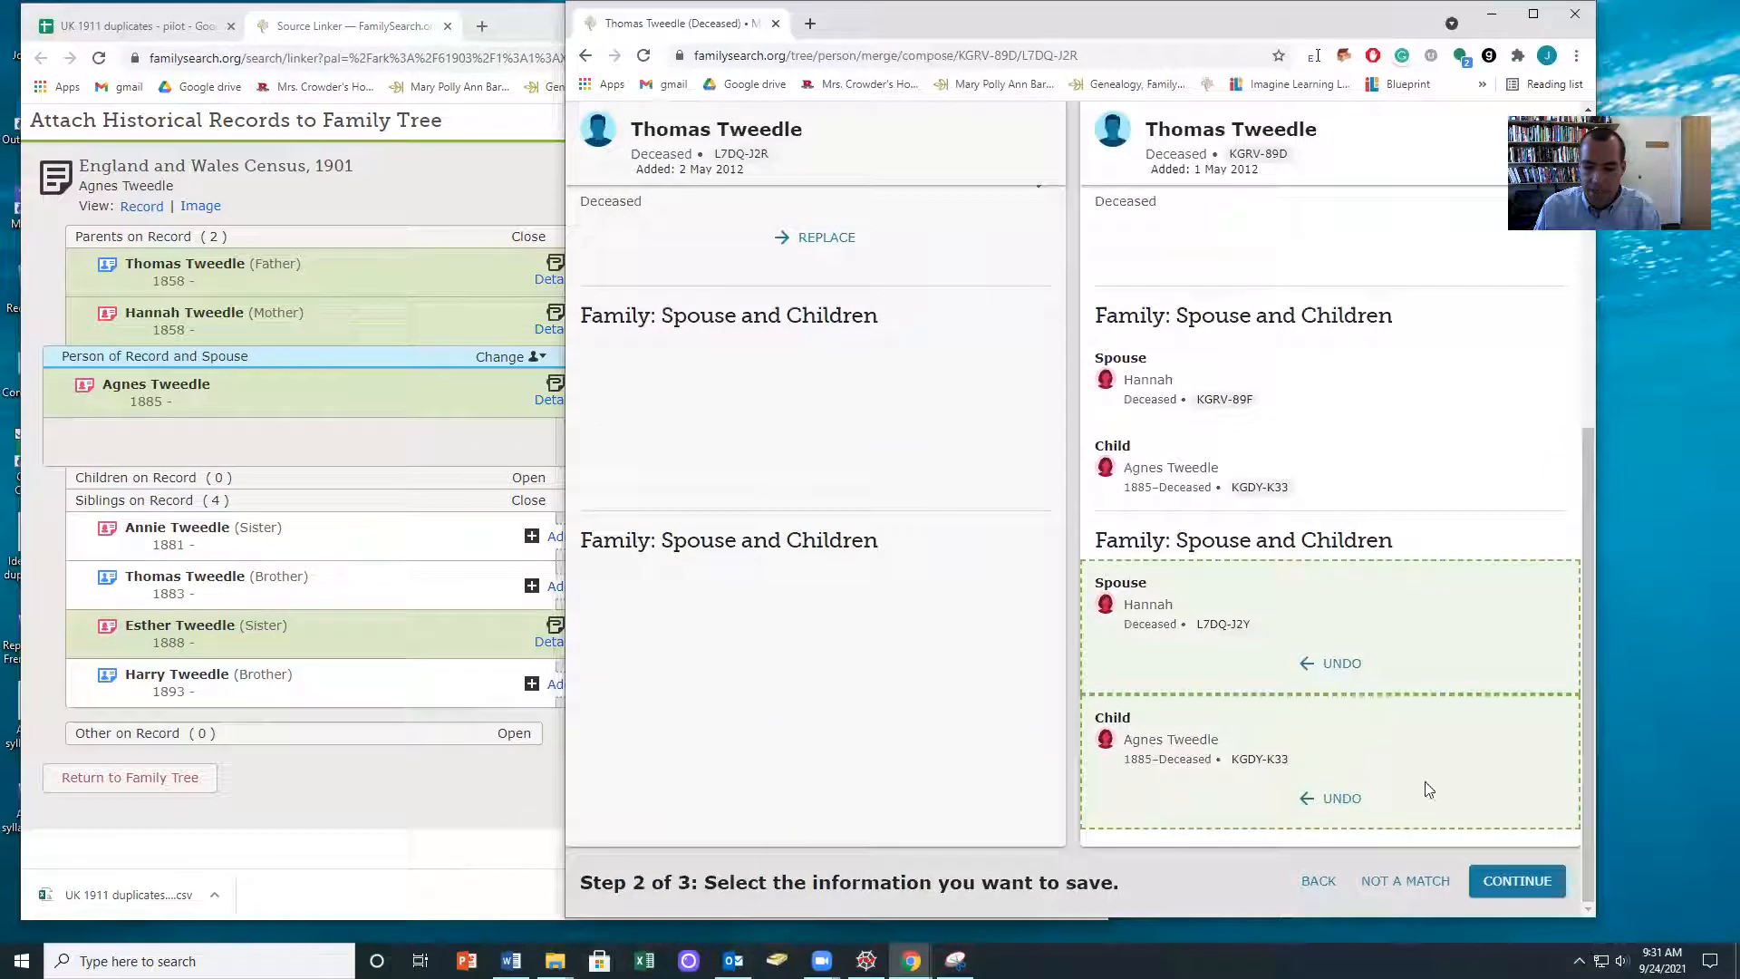
pyautogui.click(1515, 881)
pyautogui.click(618, 593)
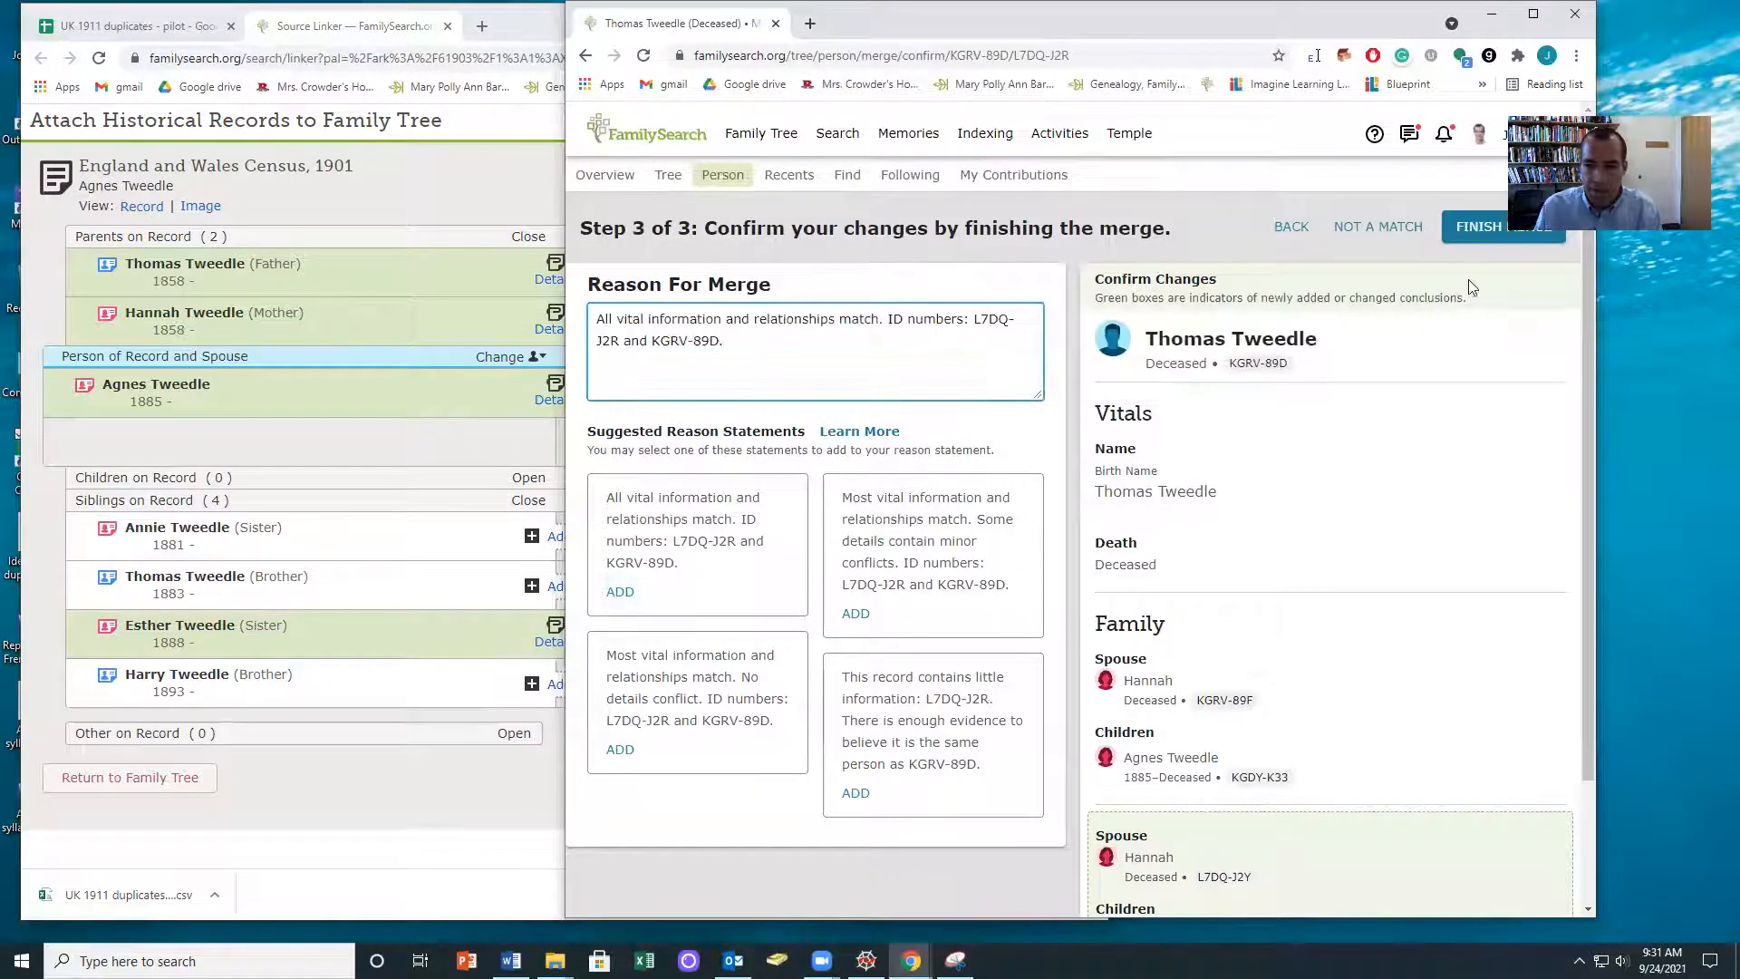
pyautogui.click(1500, 226)
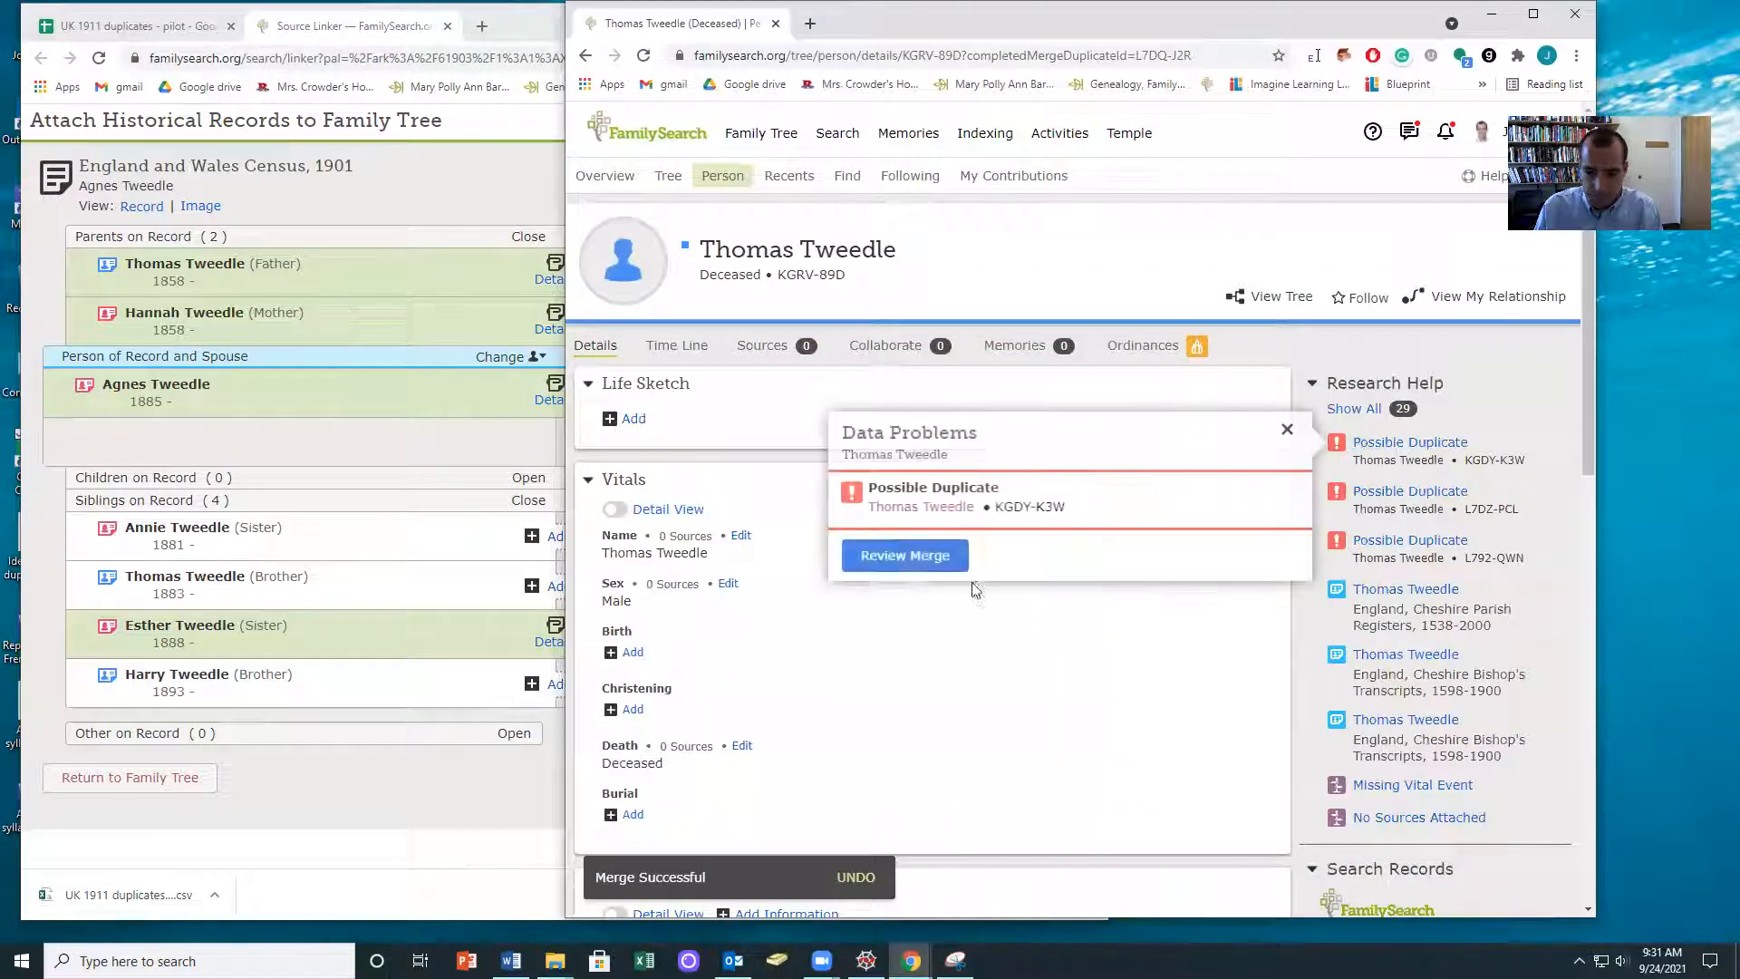
# Step: Compare and merge the father's duplicate born 1858 in Helsby, carrying over its birth, residence, family and 1901 census source, with the all-information-matches reason
pyautogui.click(901, 560)
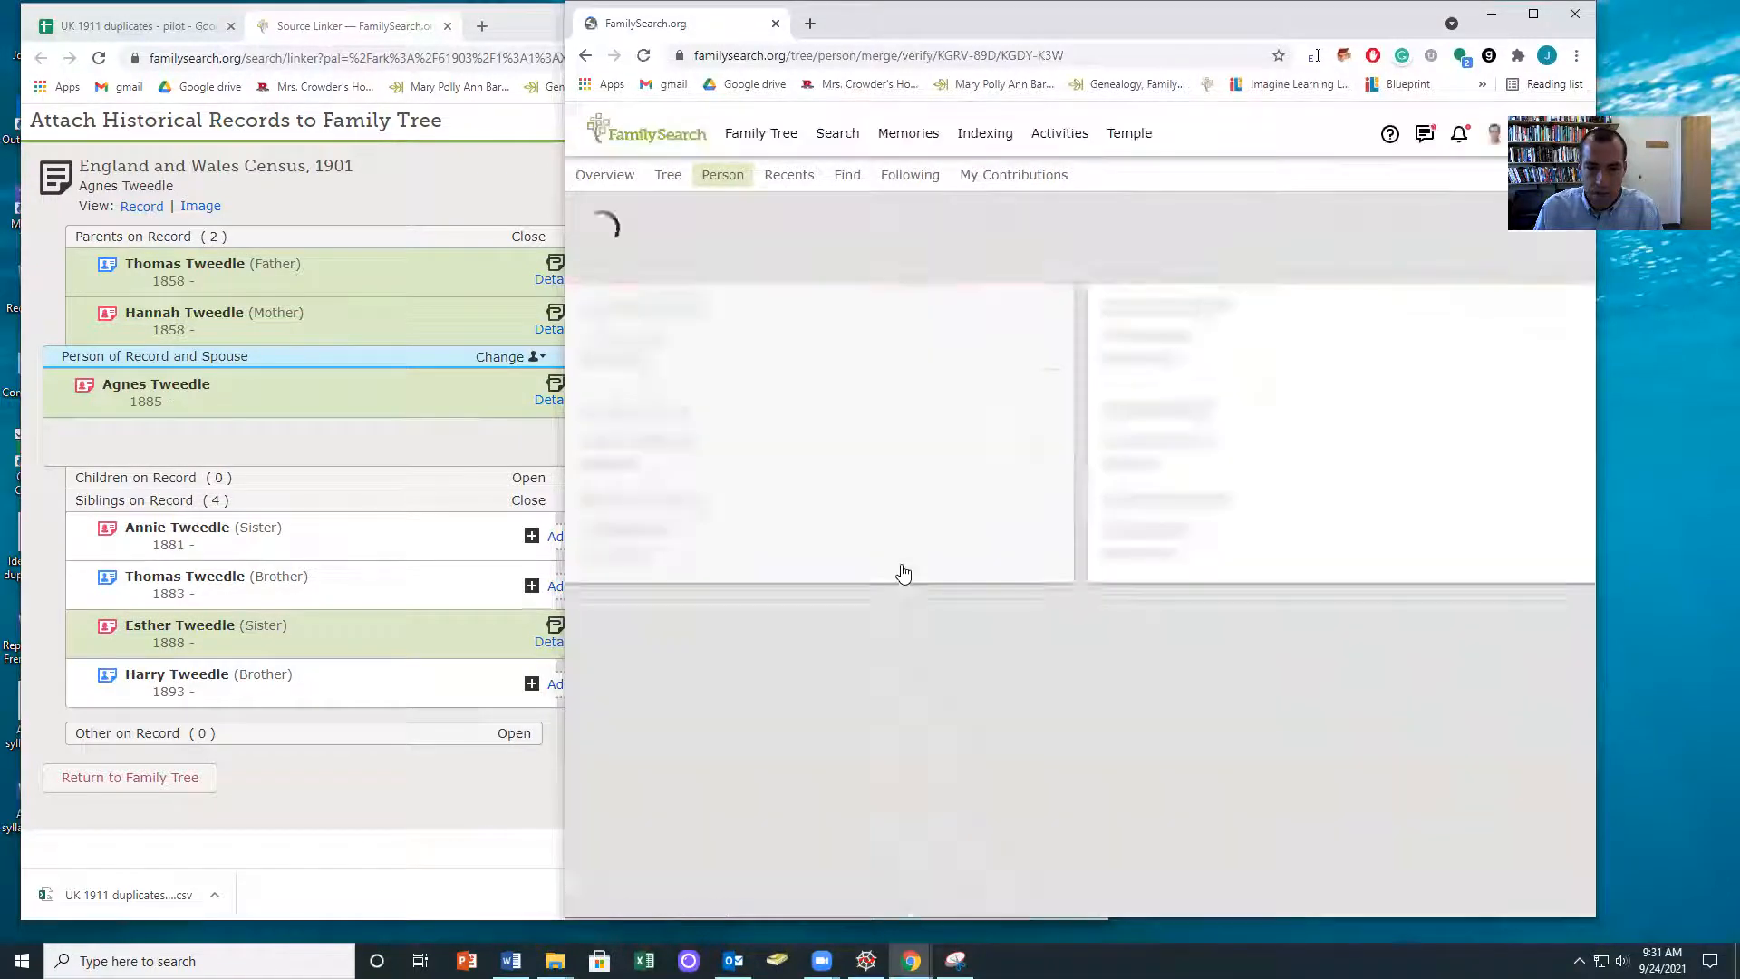
pyautogui.scroll(-3, 1015, 494)
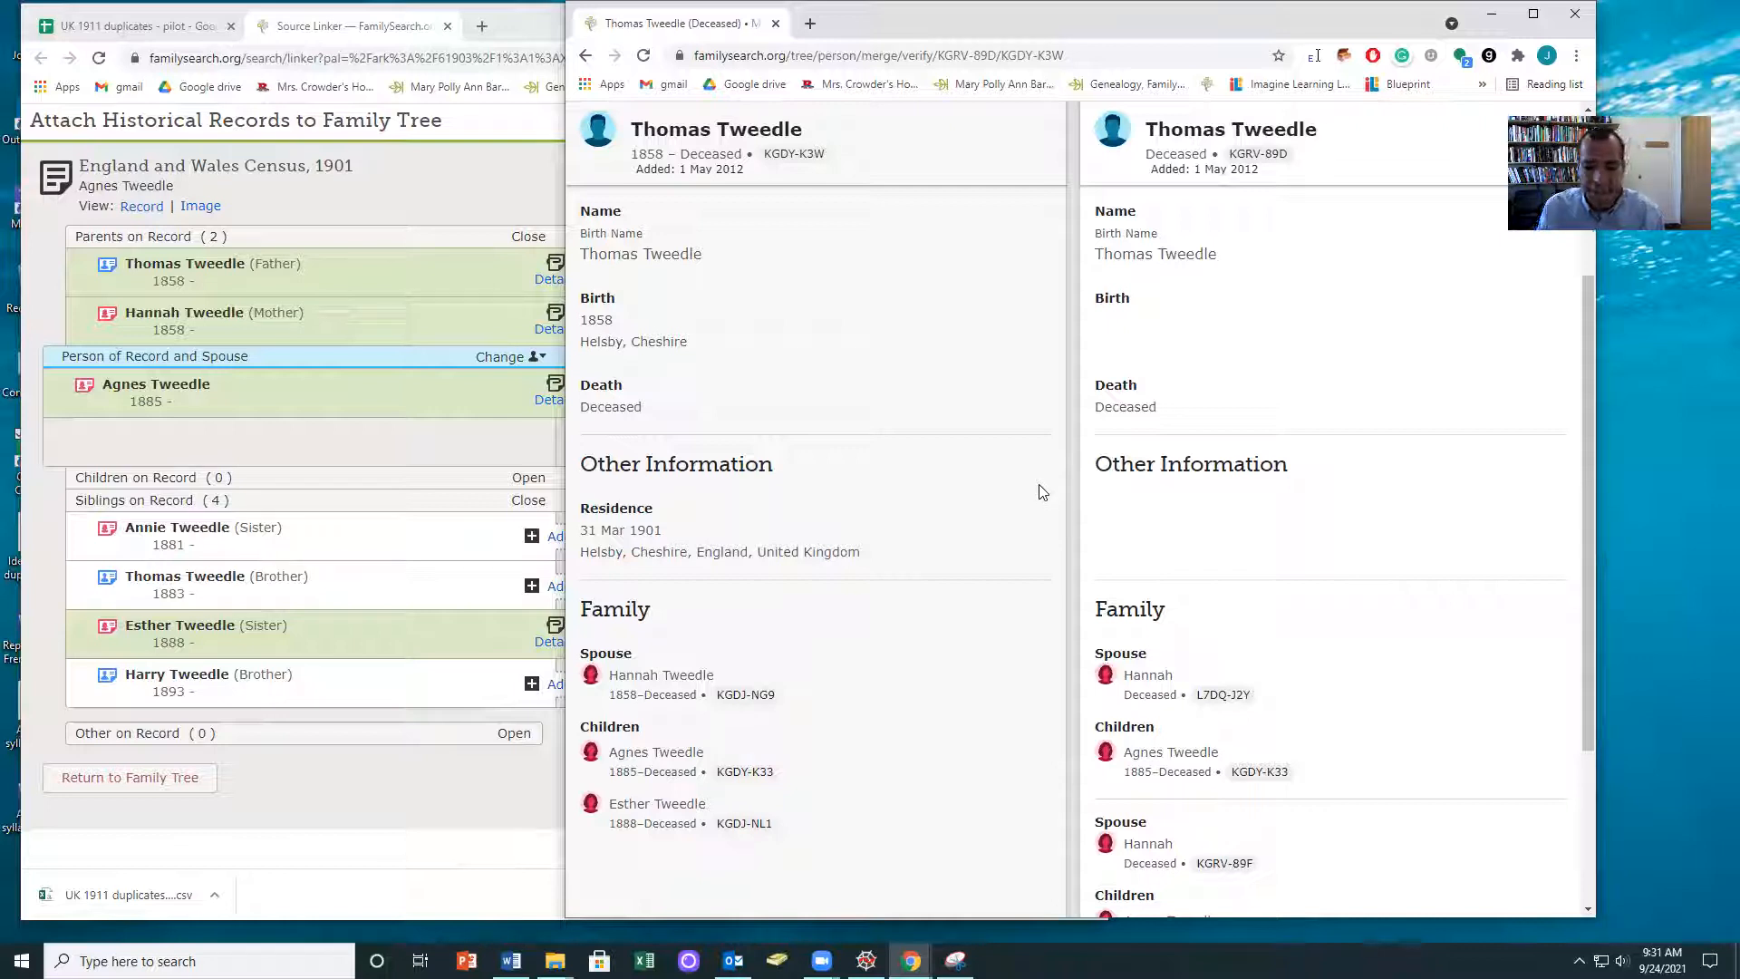
pyautogui.scroll(2, 1105, 492)
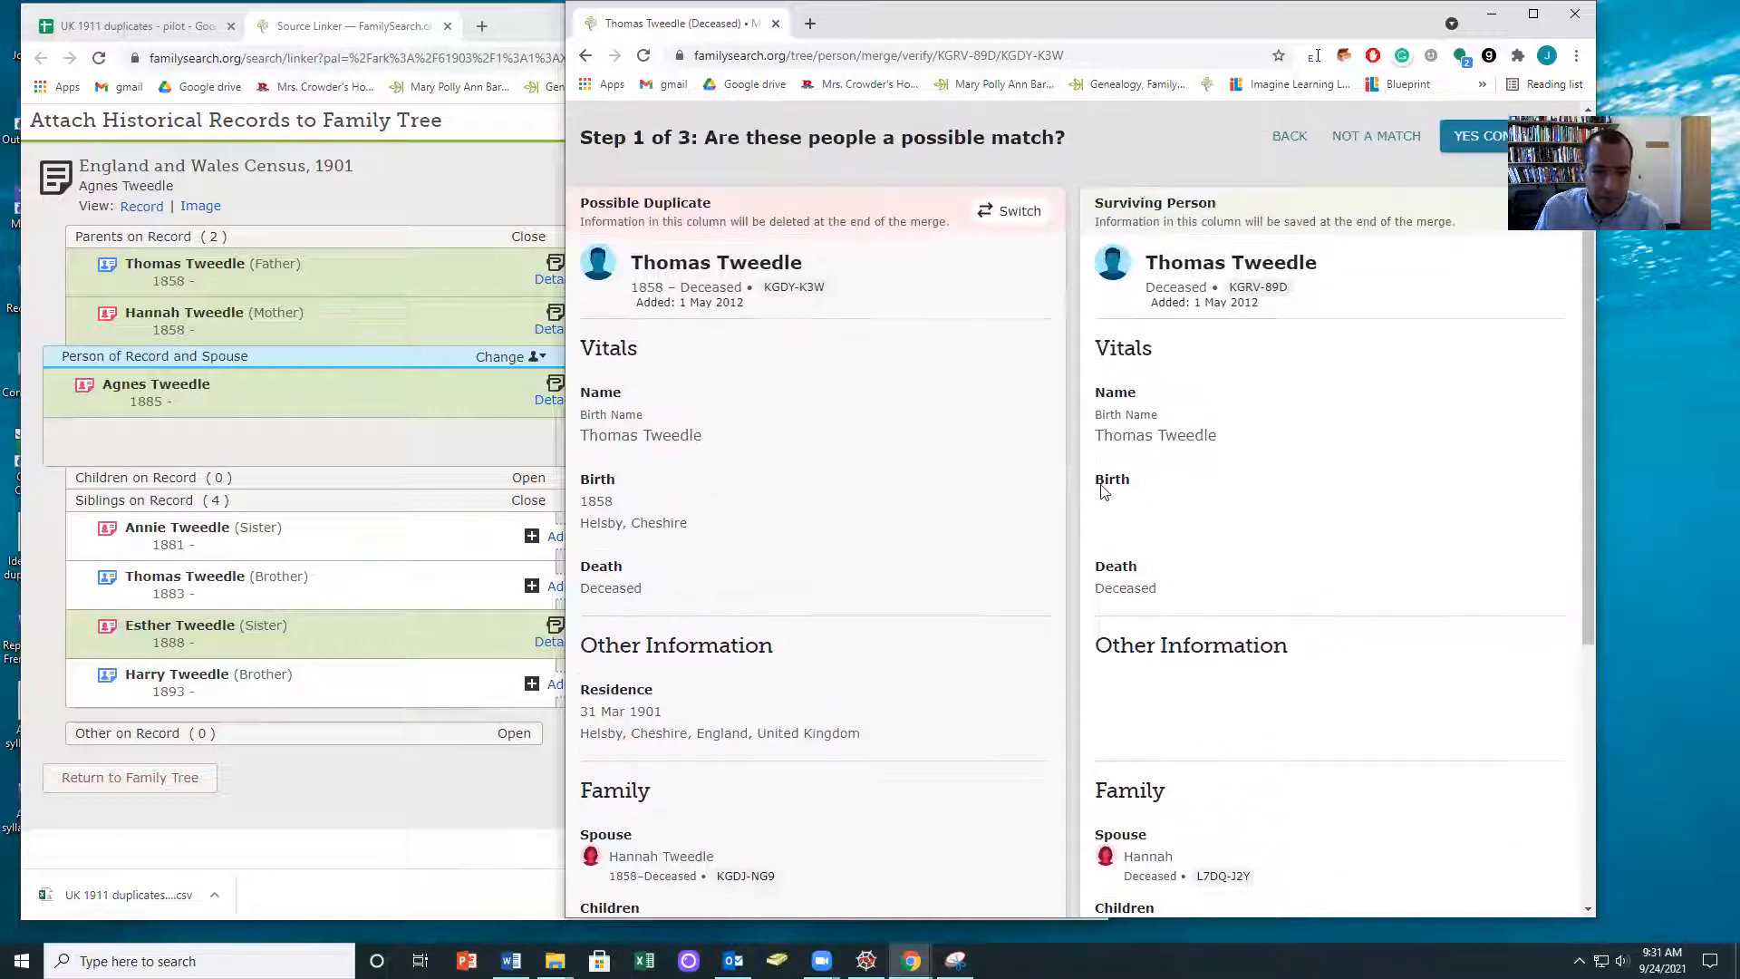
pyautogui.scroll(-3, 1102, 485)
pyautogui.scroll(-2, 1104, 492)
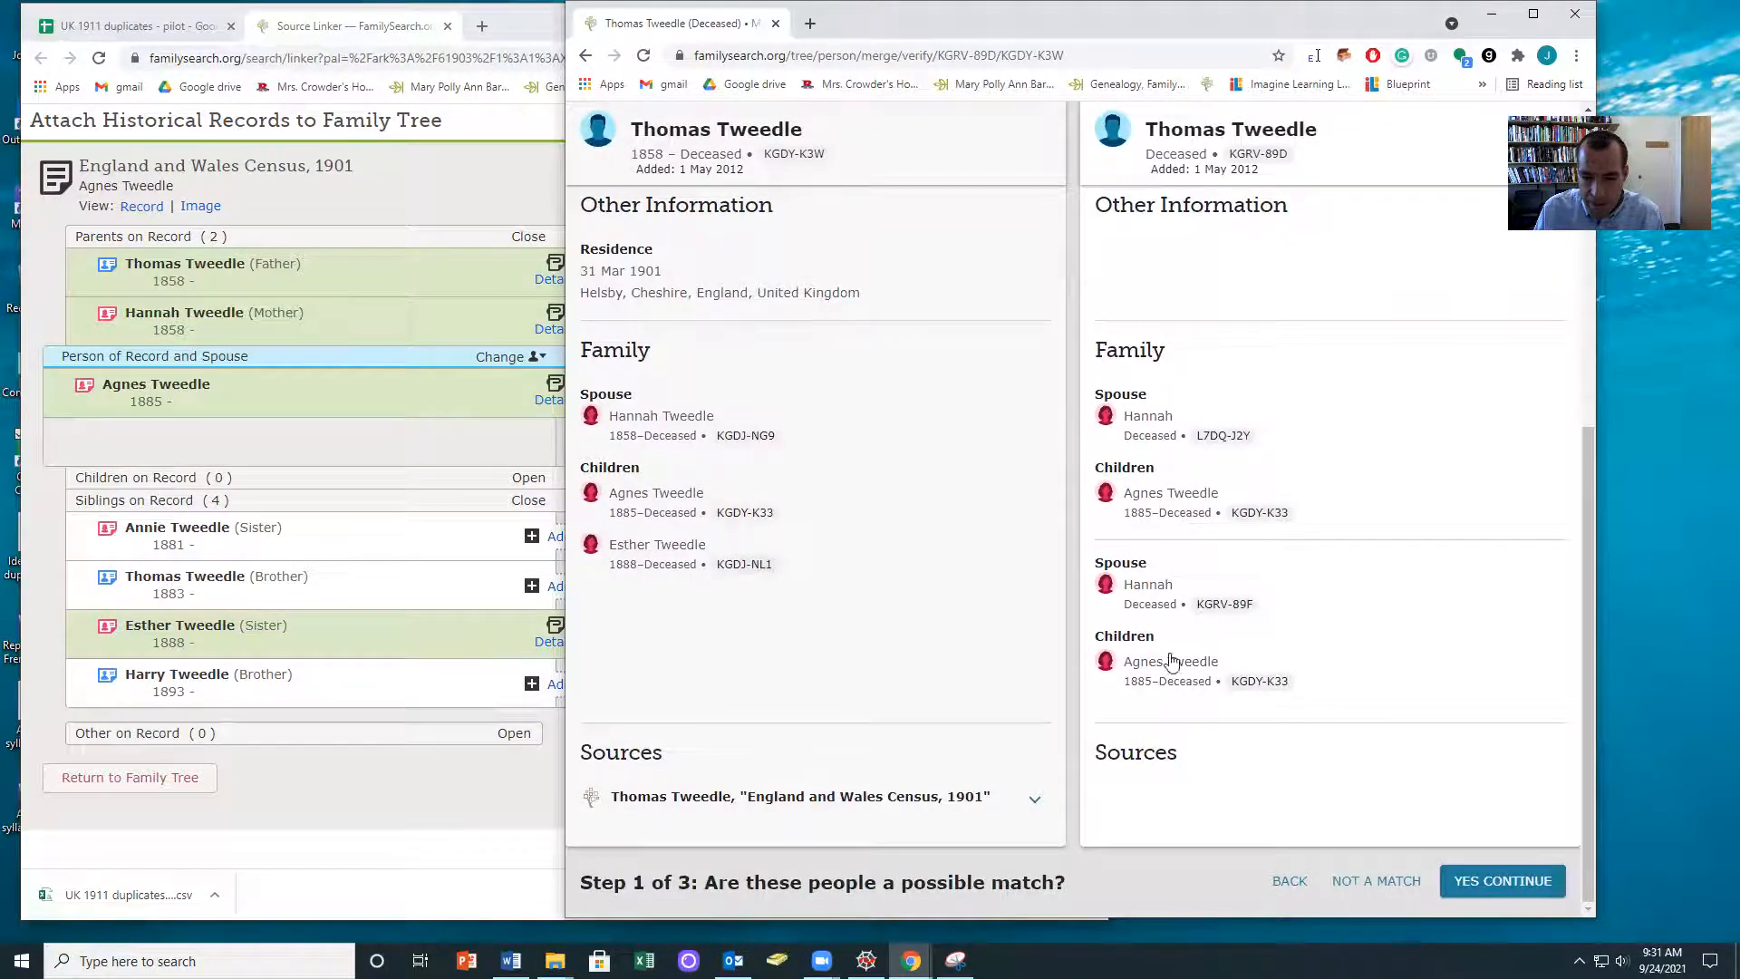
pyautogui.click(1503, 880)
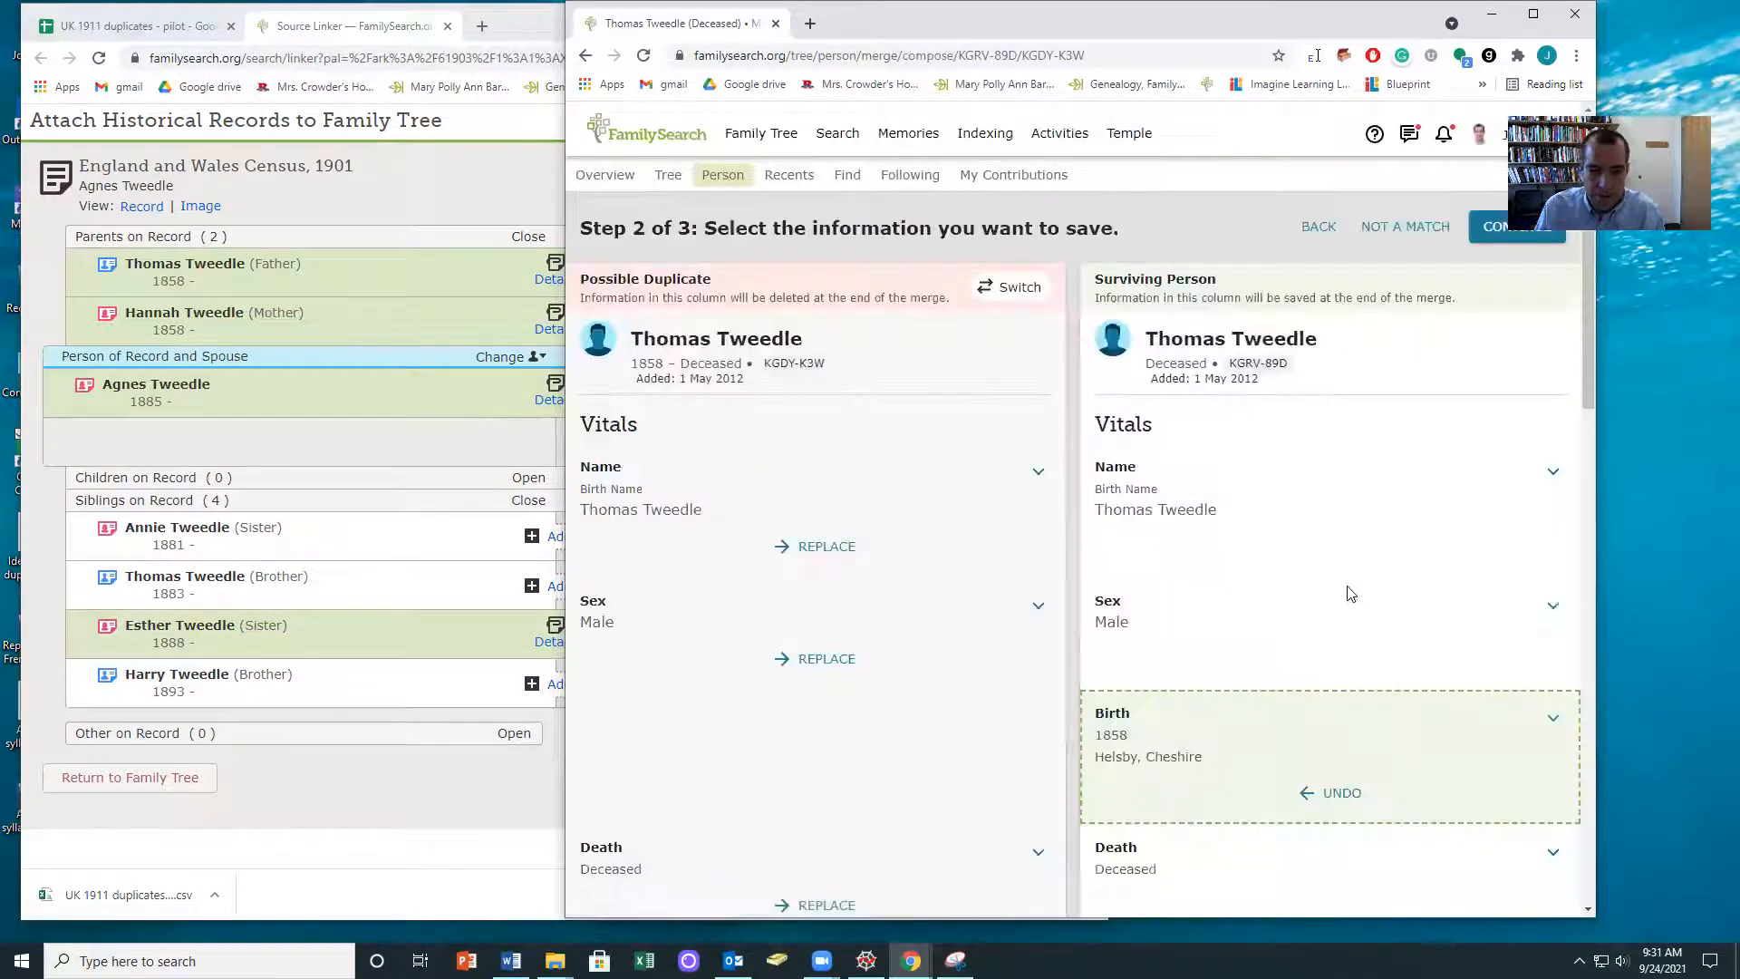
pyautogui.scroll(-15, 1350, 594)
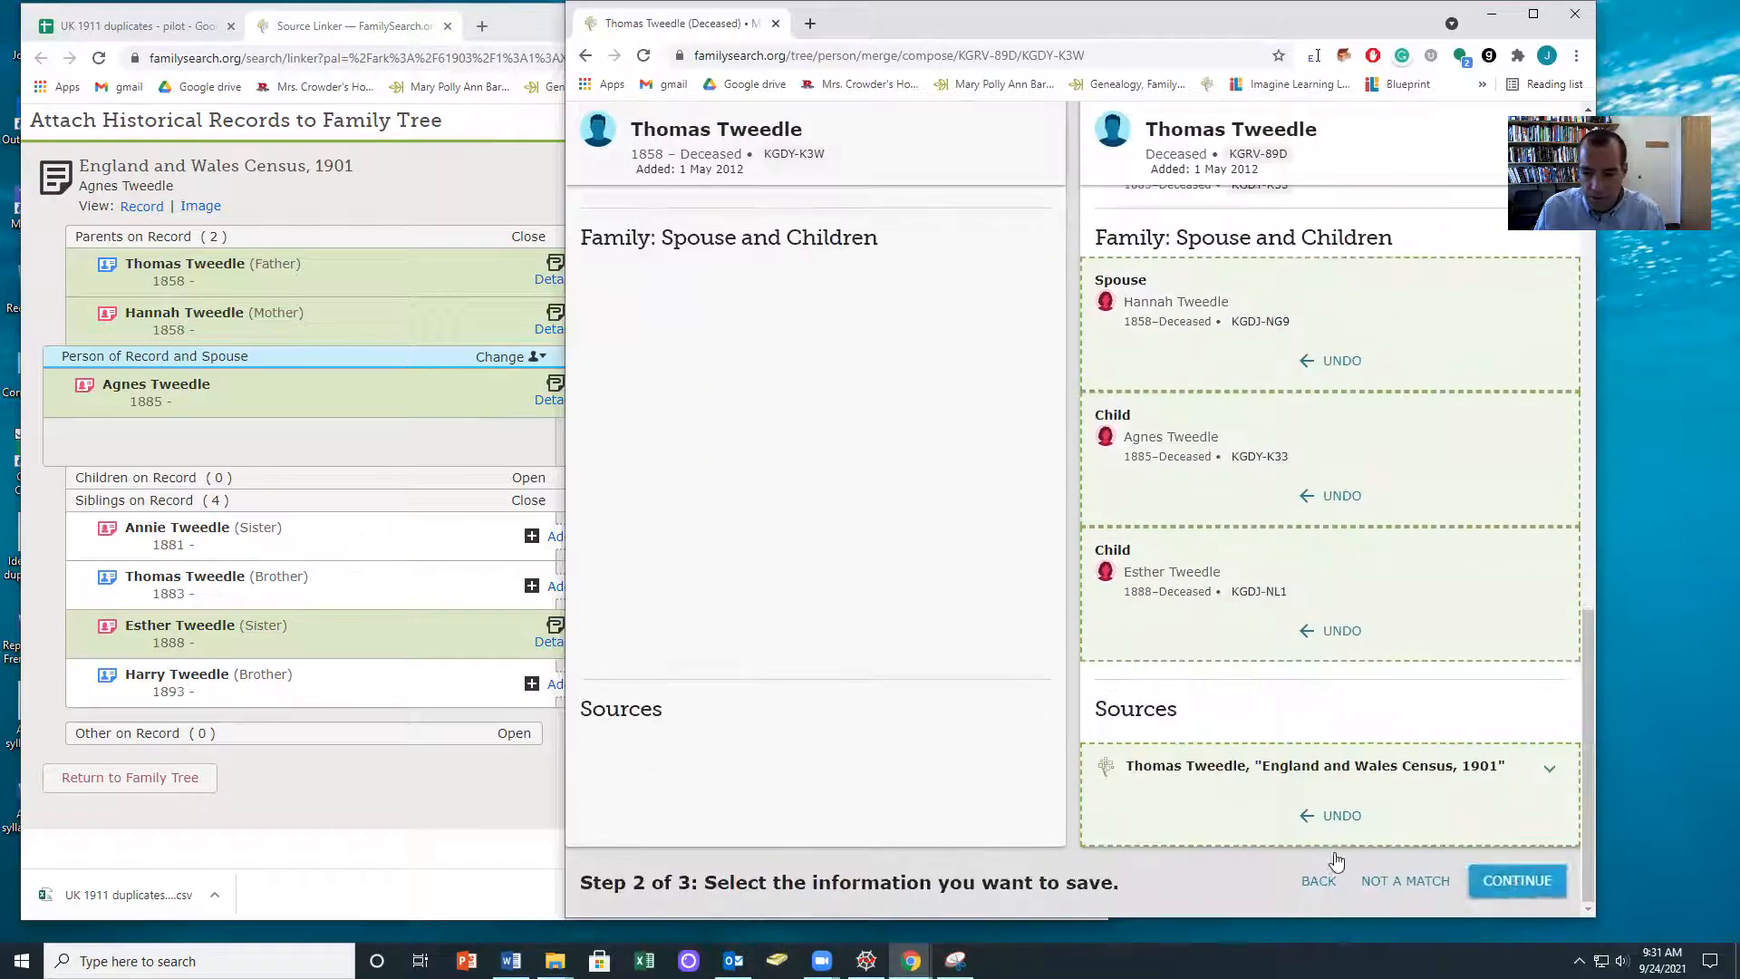
pyautogui.click(1517, 880)
pyautogui.click(619, 591)
pyautogui.click(1455, 229)
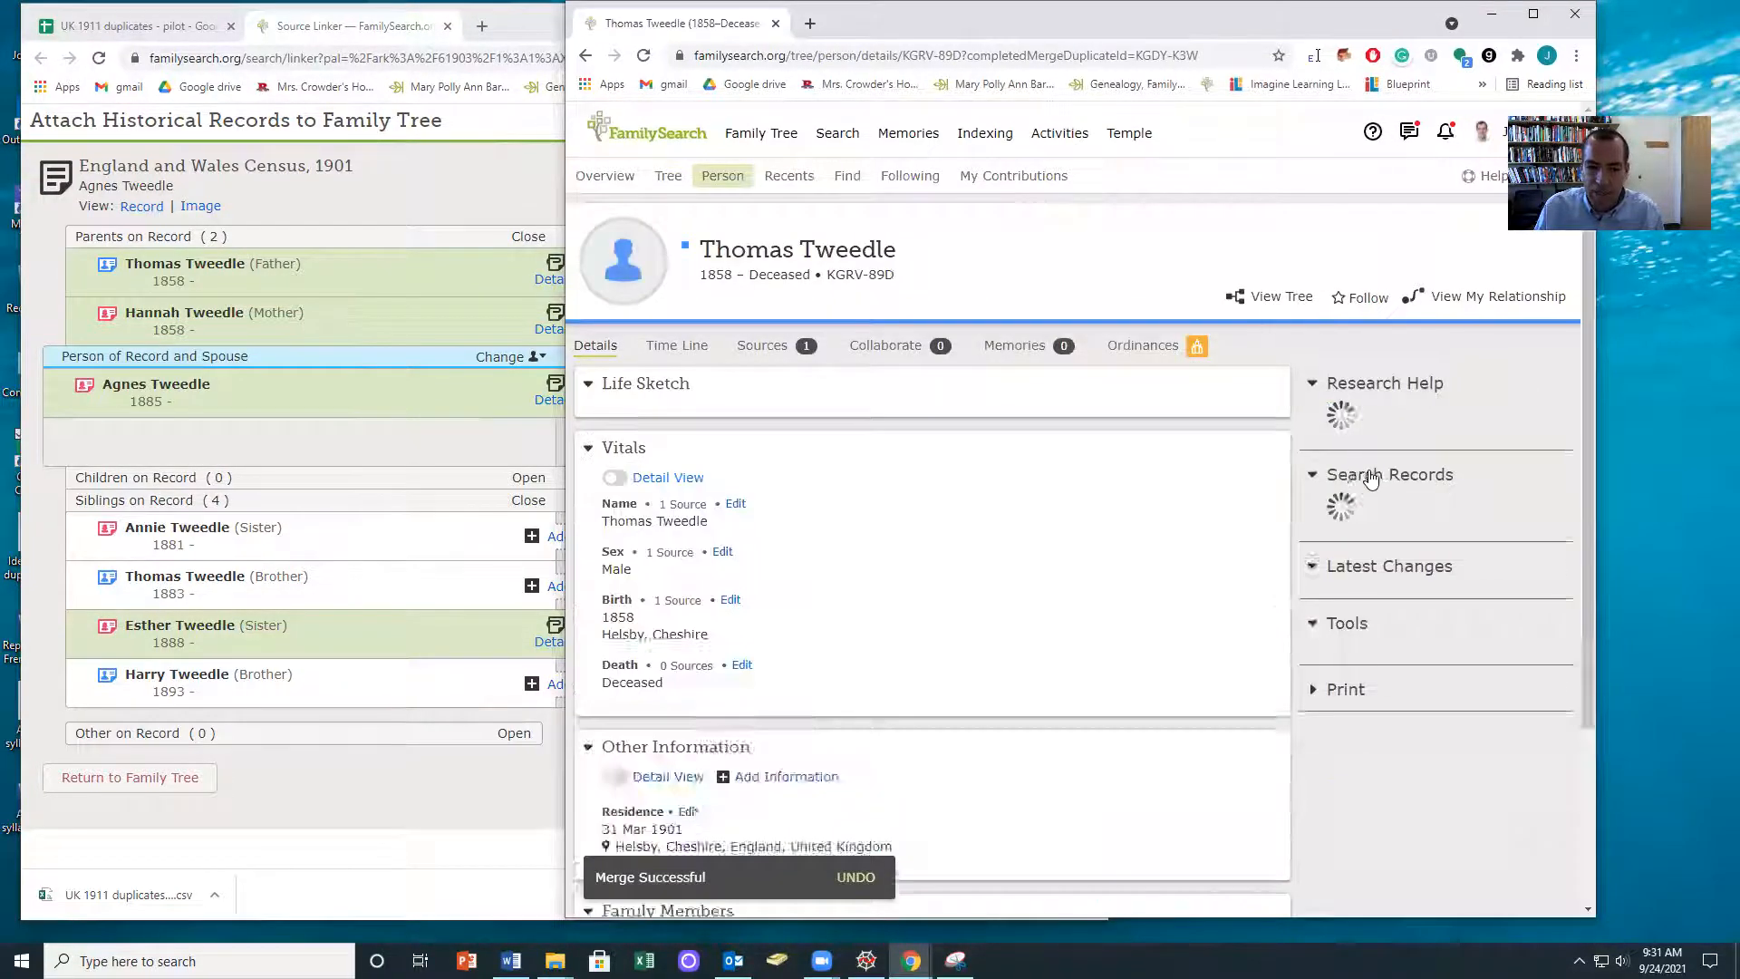
# Step: Open the merge review of the father's next possible duplicate and compare the summaries of the daughters born about 1887 and 1888
pyautogui.click(1384, 441)
pyautogui.click(898, 560)
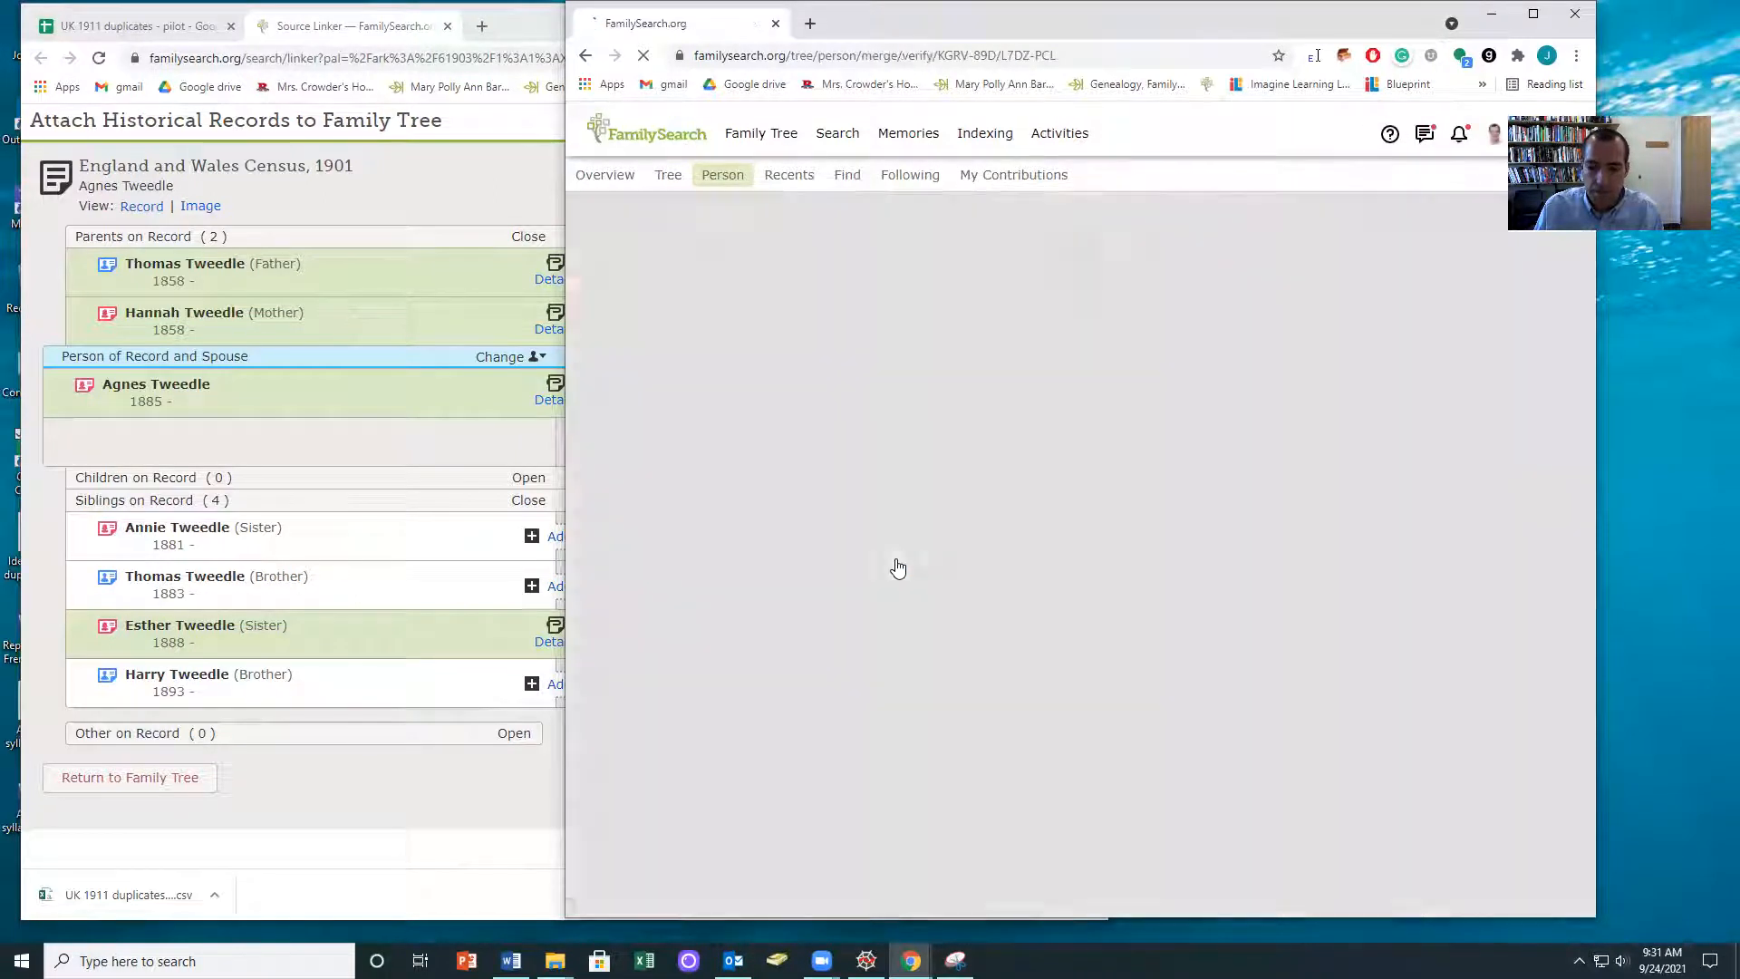
pyautogui.scroll(-5, 1046, 494)
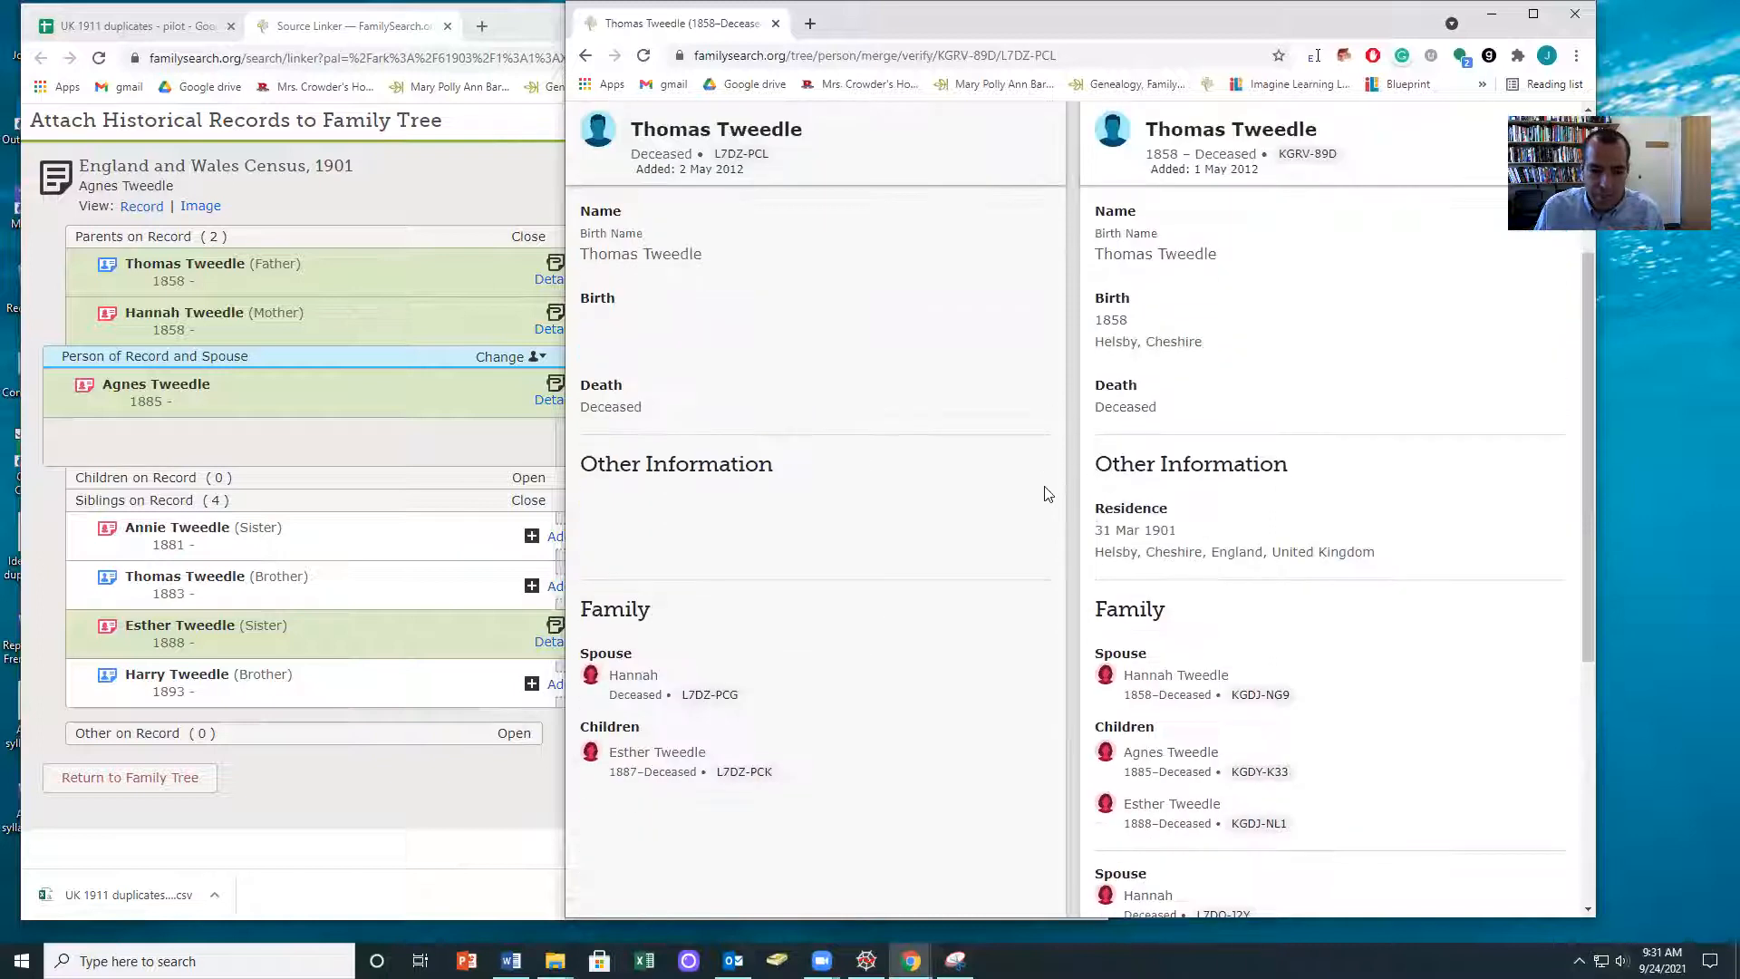
pyautogui.click(637, 573)
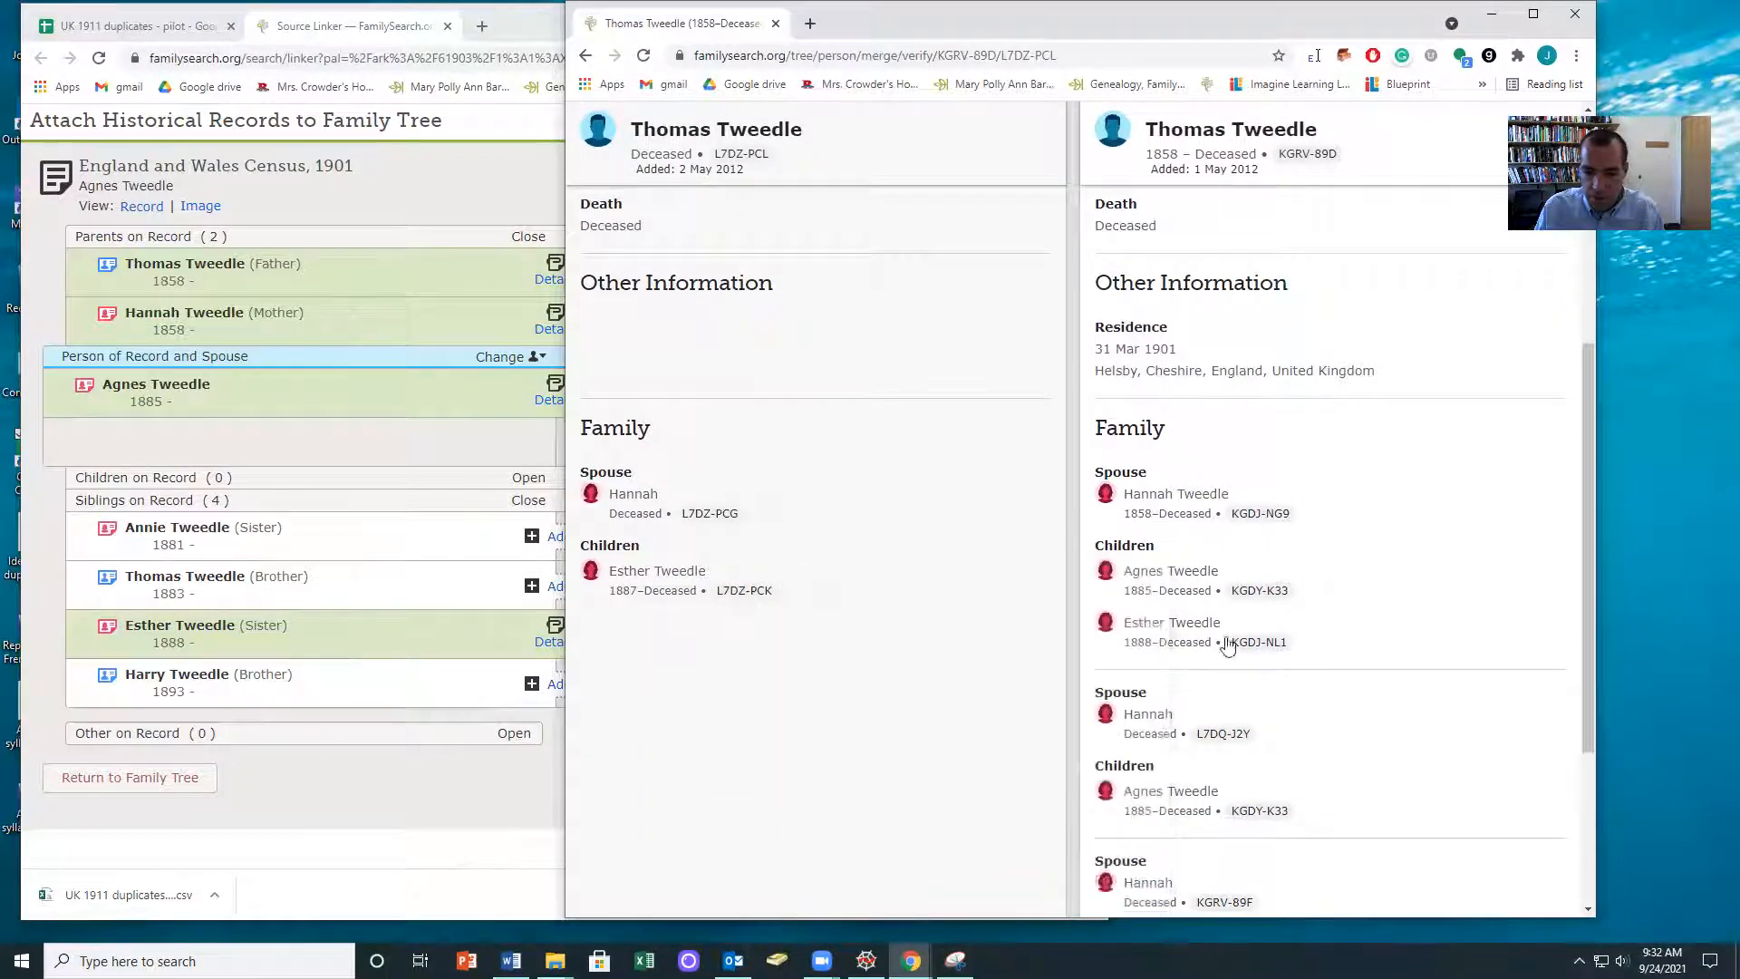
pyautogui.click(1178, 623)
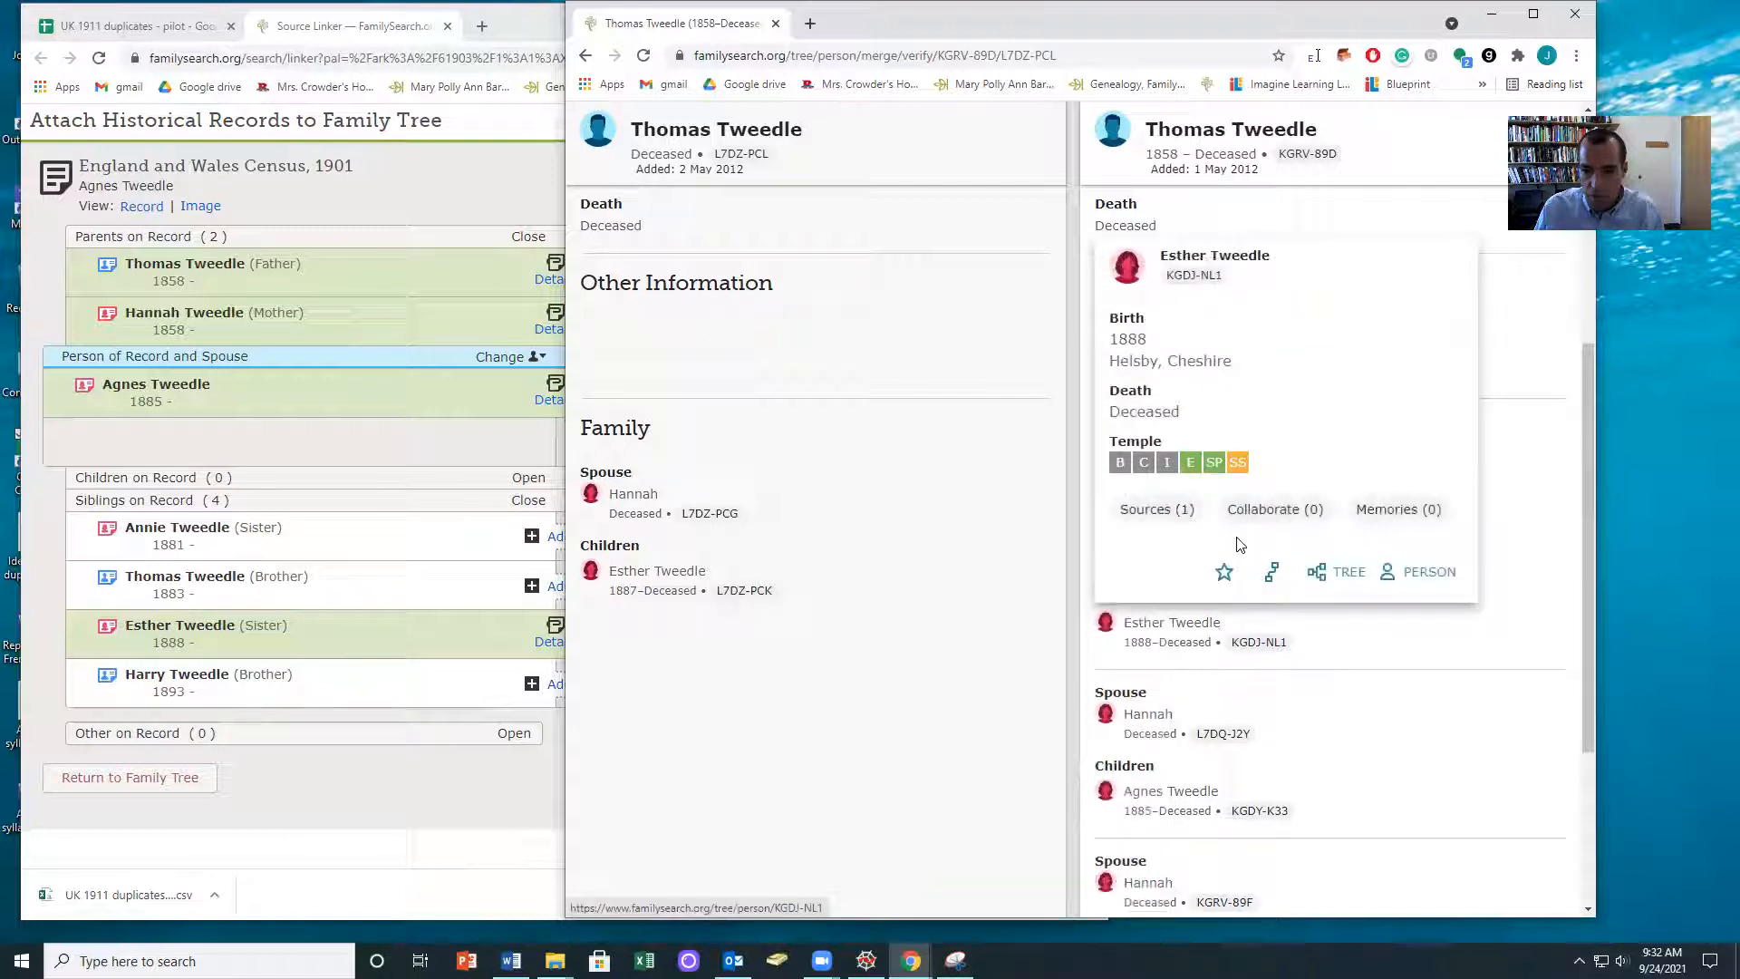
pyautogui.click(669, 580)
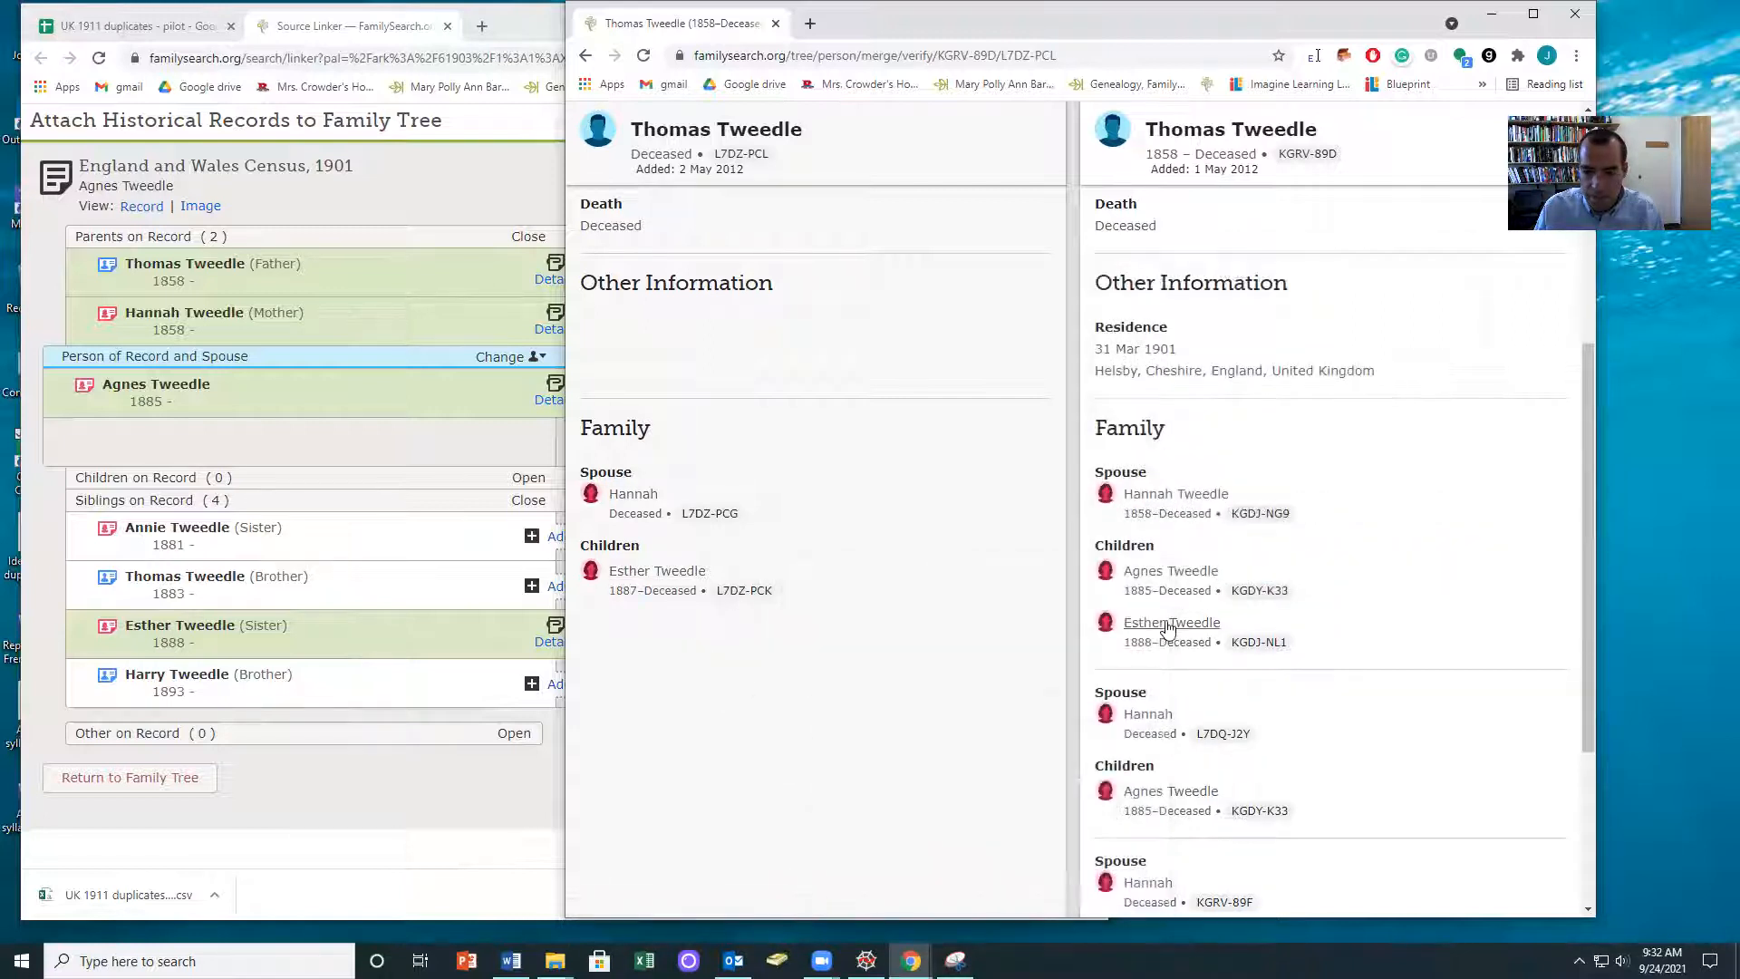
pyautogui.click(664, 577)
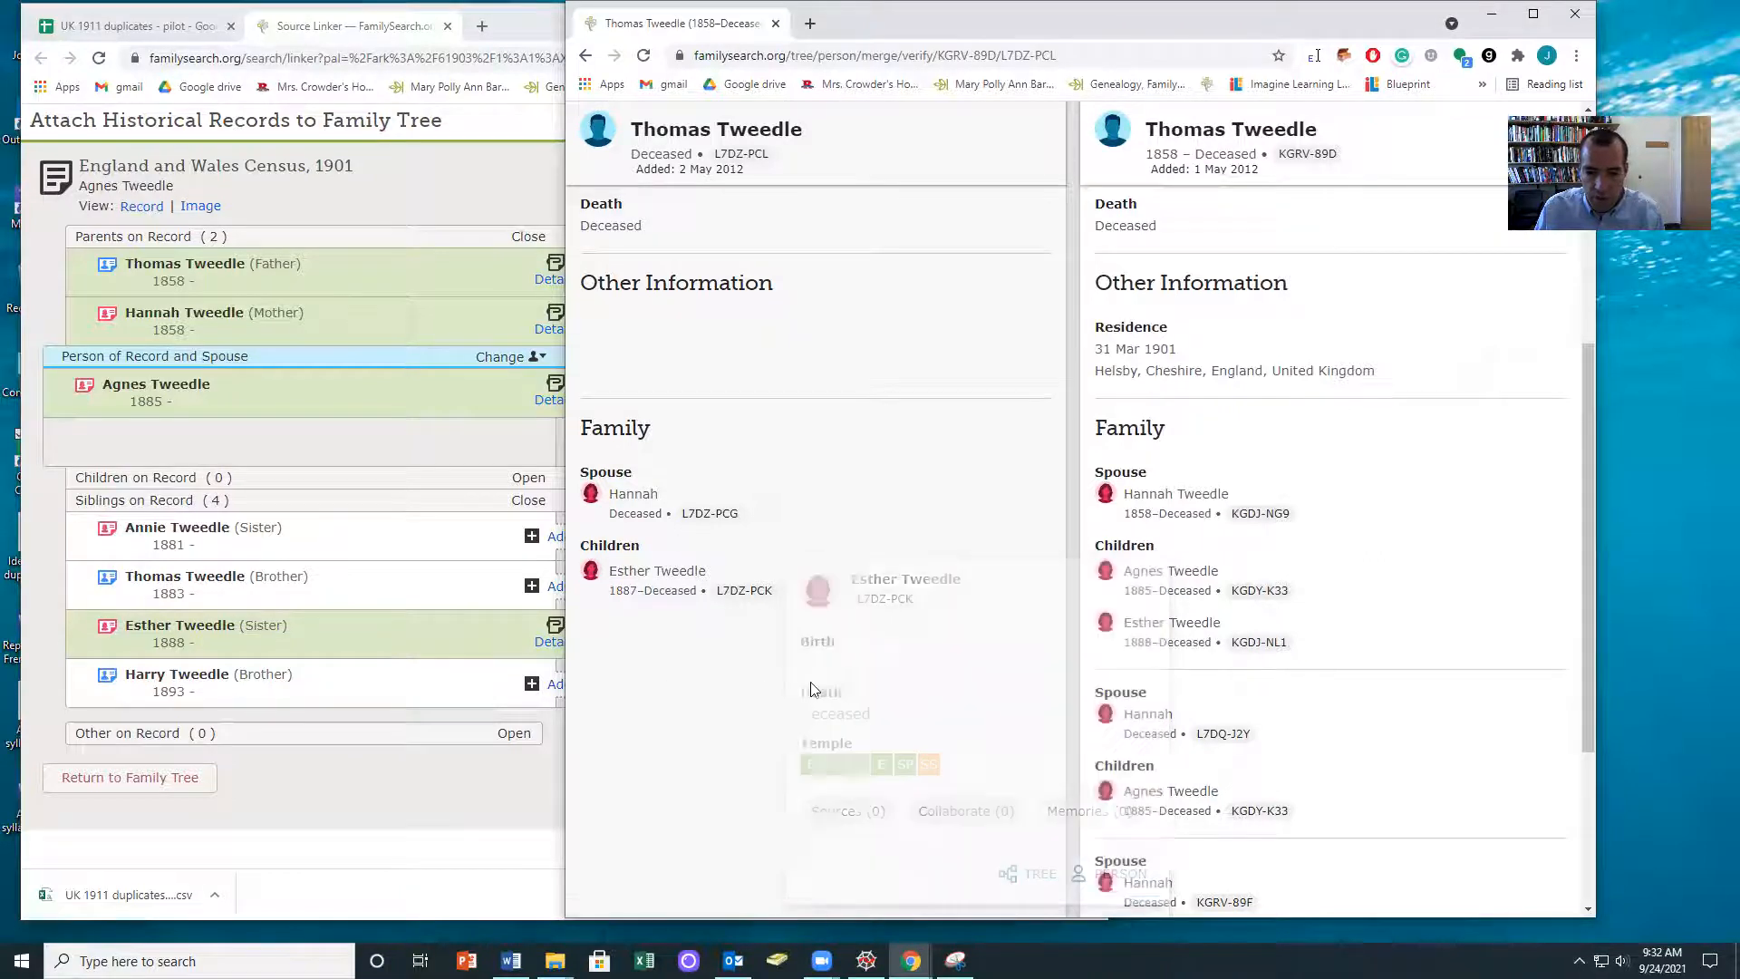
# Step: Merge the father's duplicate with the daughter born 1887 into his 1858 profile, giving the reason that all vital information and relationships match
pyautogui.scroll(-5, 1249, 646)
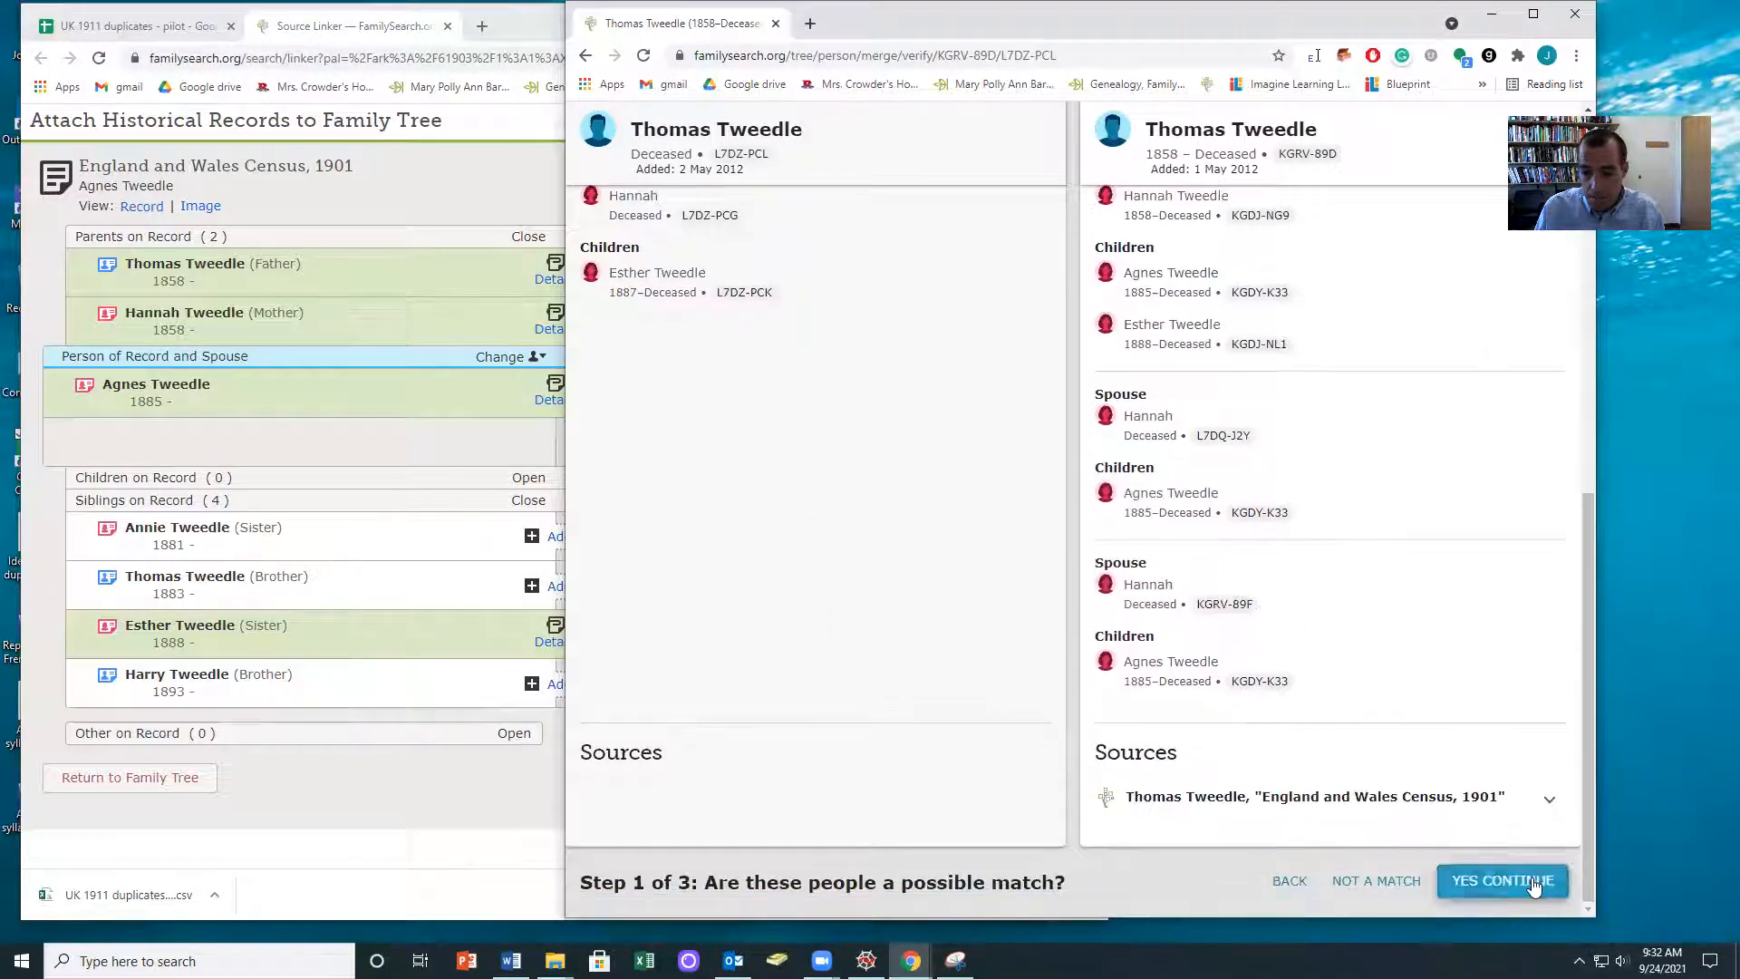
pyautogui.click(1528, 878)
pyautogui.scroll(-10, 1439, 723)
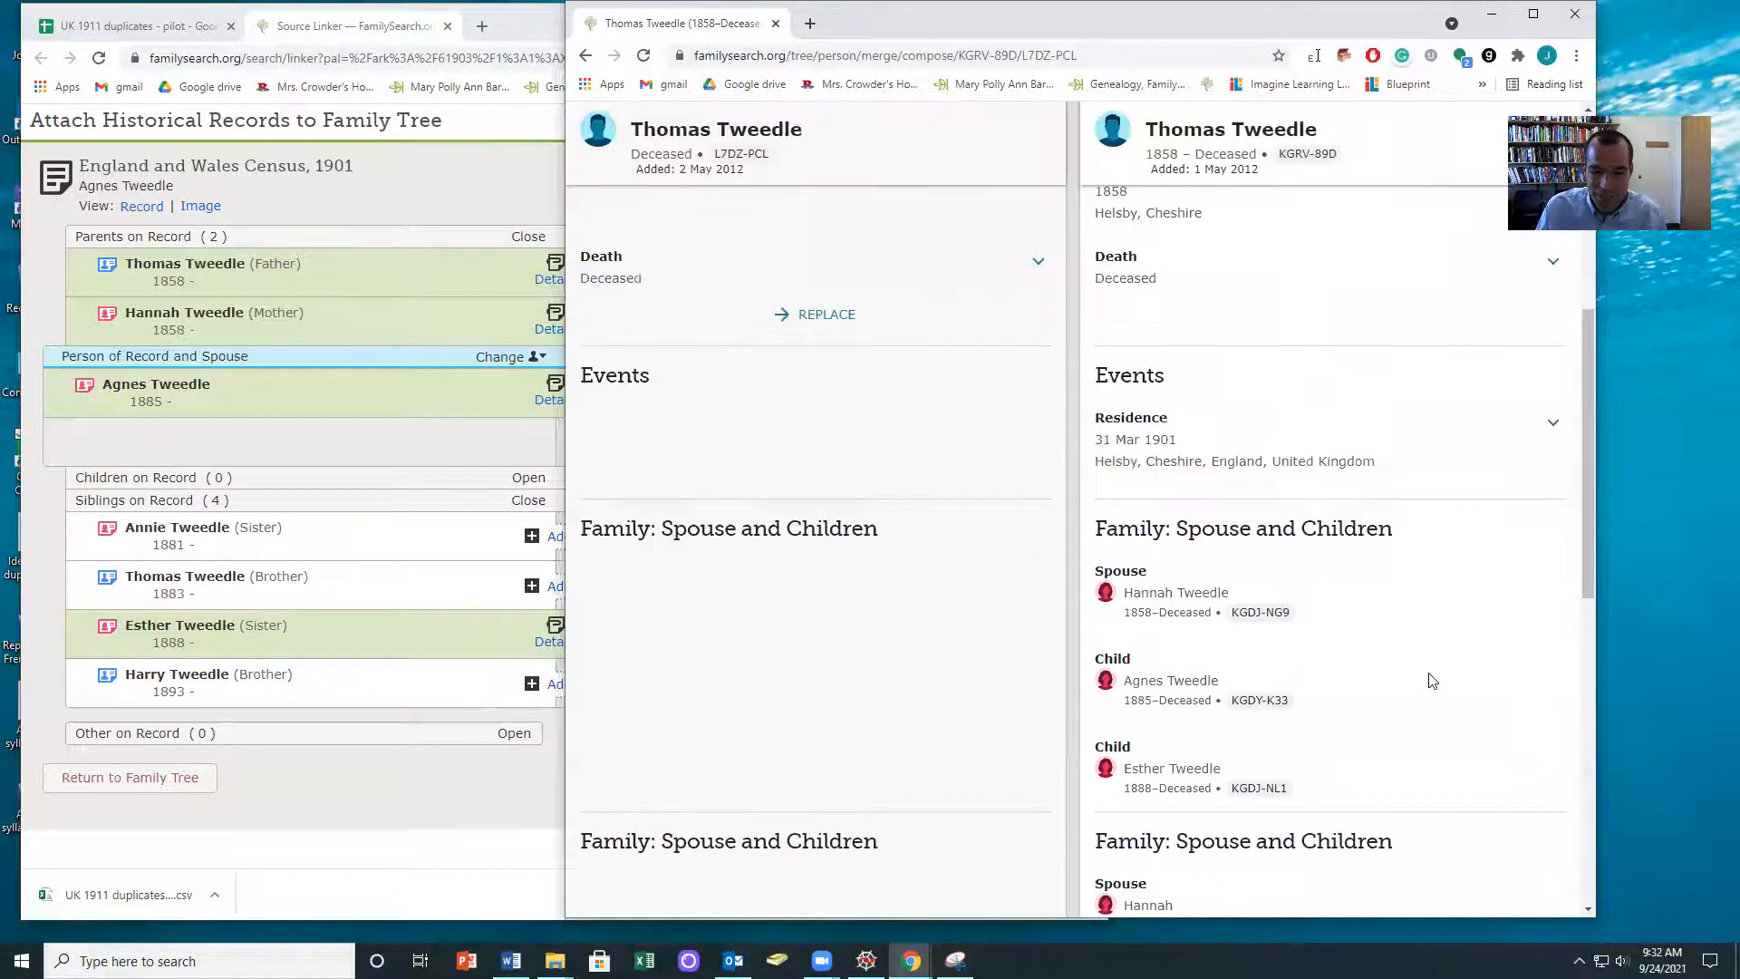
pyautogui.click(1516, 878)
pyautogui.click(620, 590)
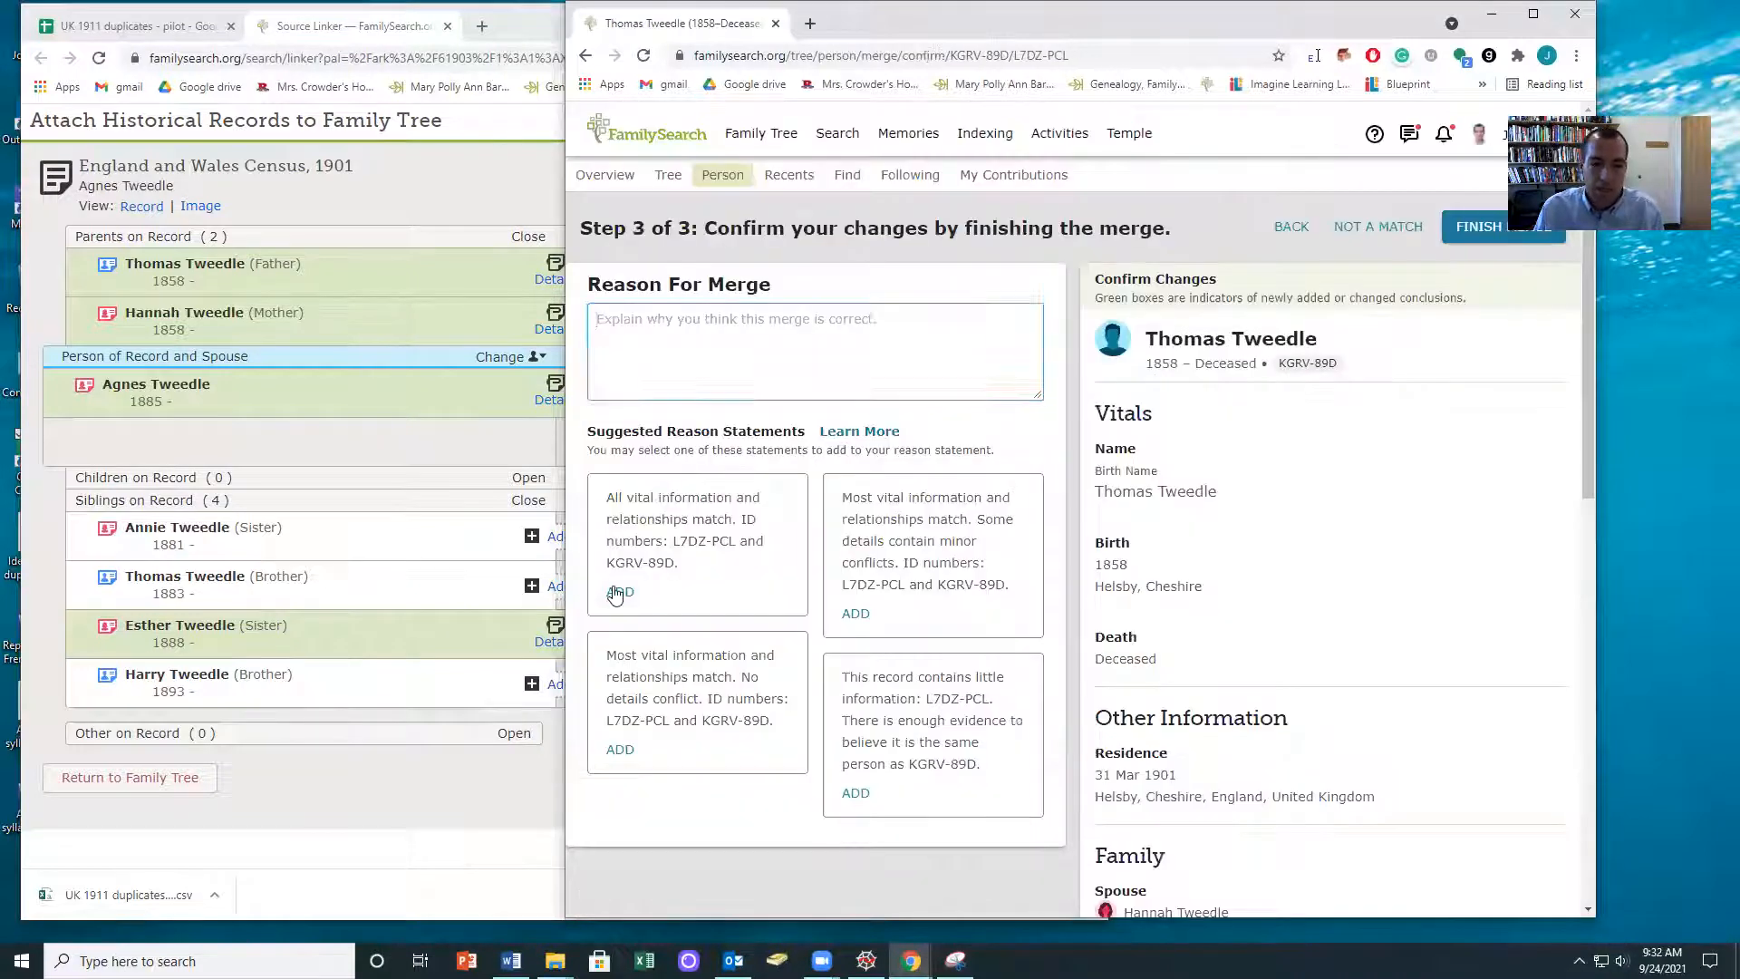
pyautogui.click(1475, 228)
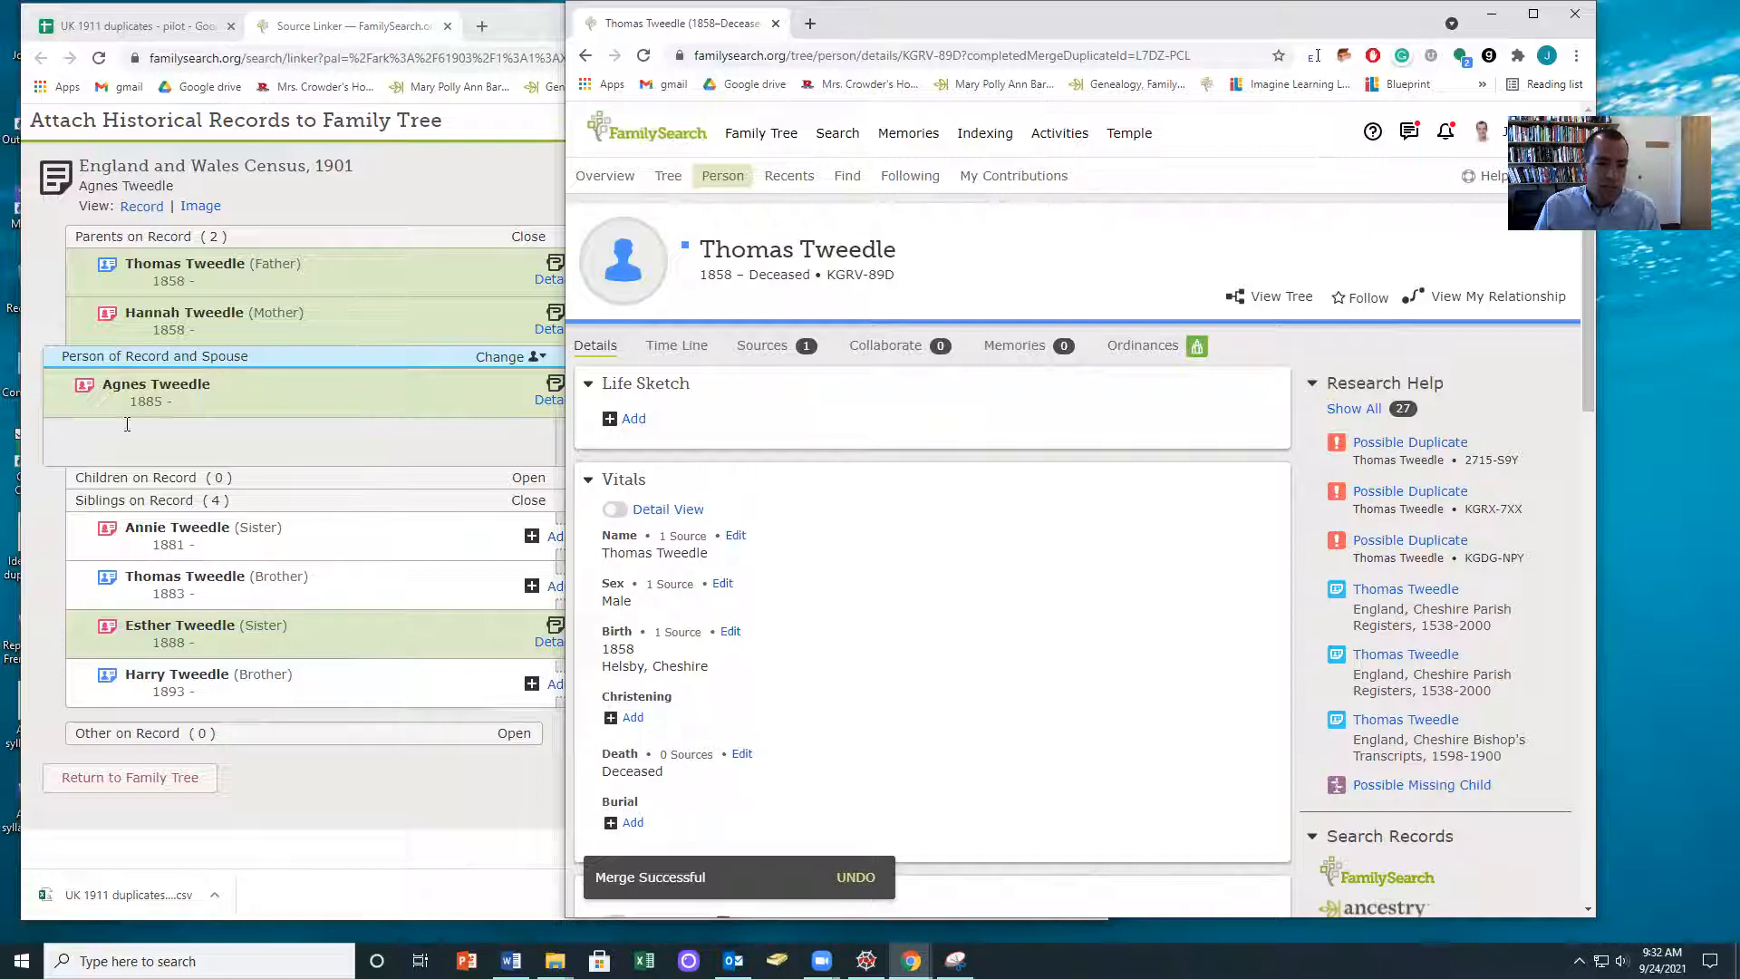
# Step: Open the merge link in row 53 of the UK 1911 duplicates sheet and examine the possible duplicate's spouse summary
pyautogui.click(145, 25)
pyautogui.click(145, 481)
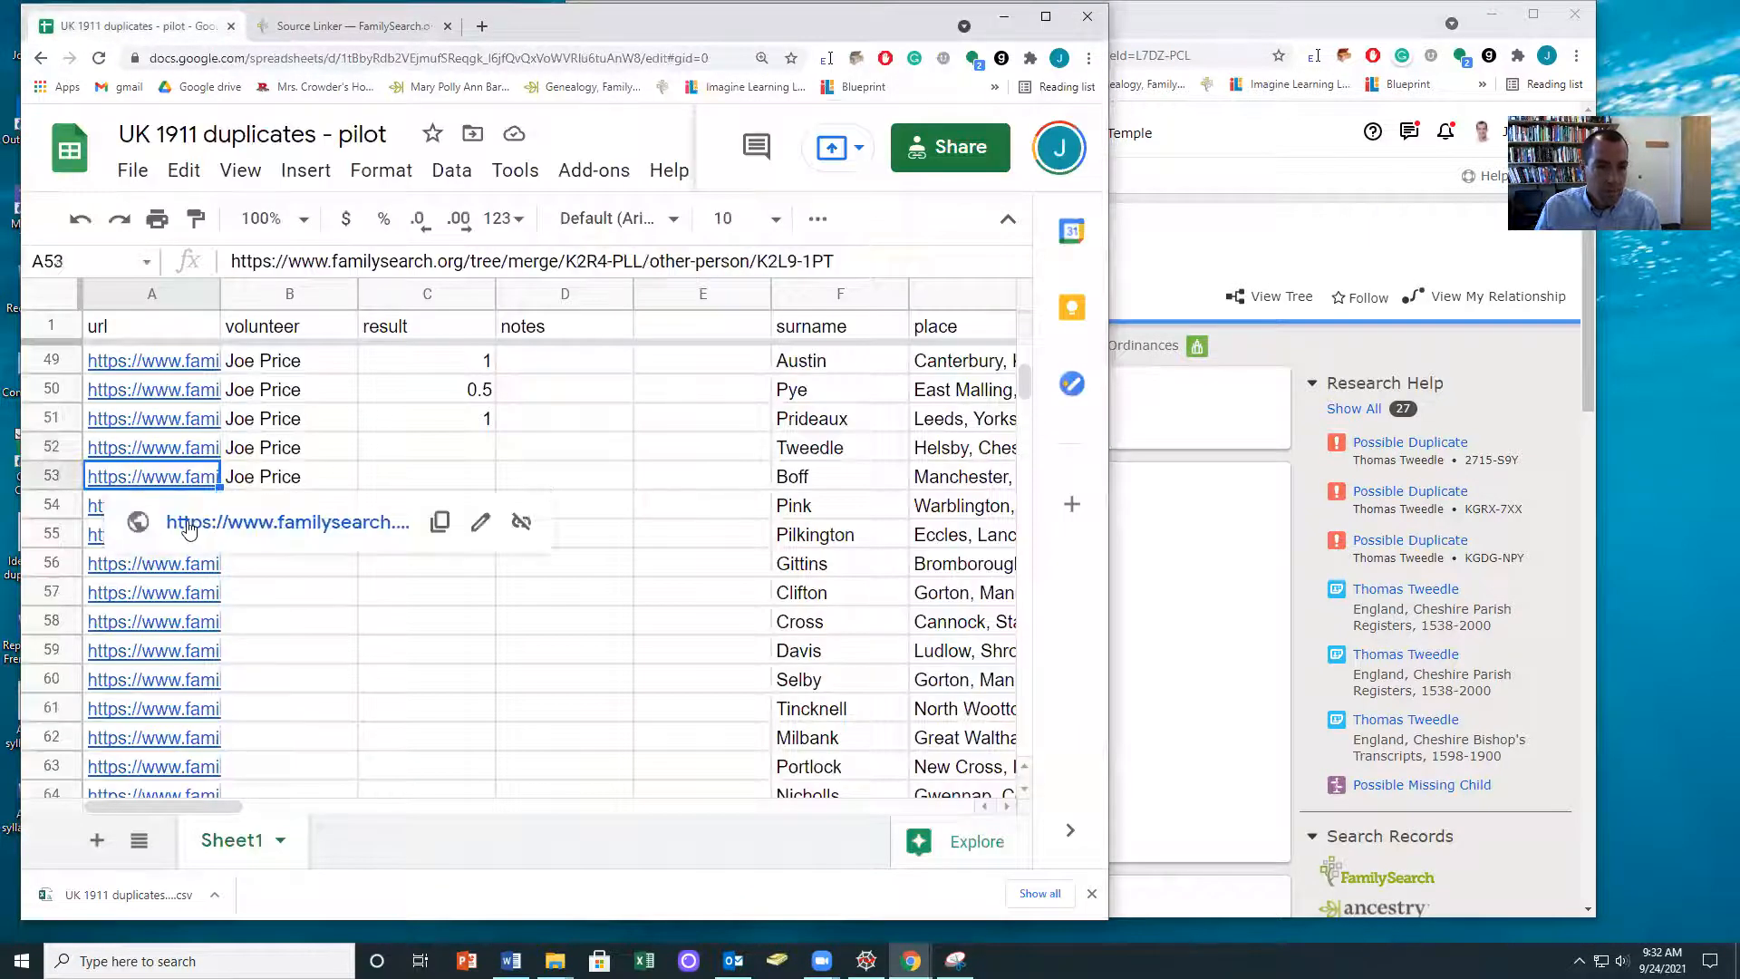
pyautogui.click(195, 519)
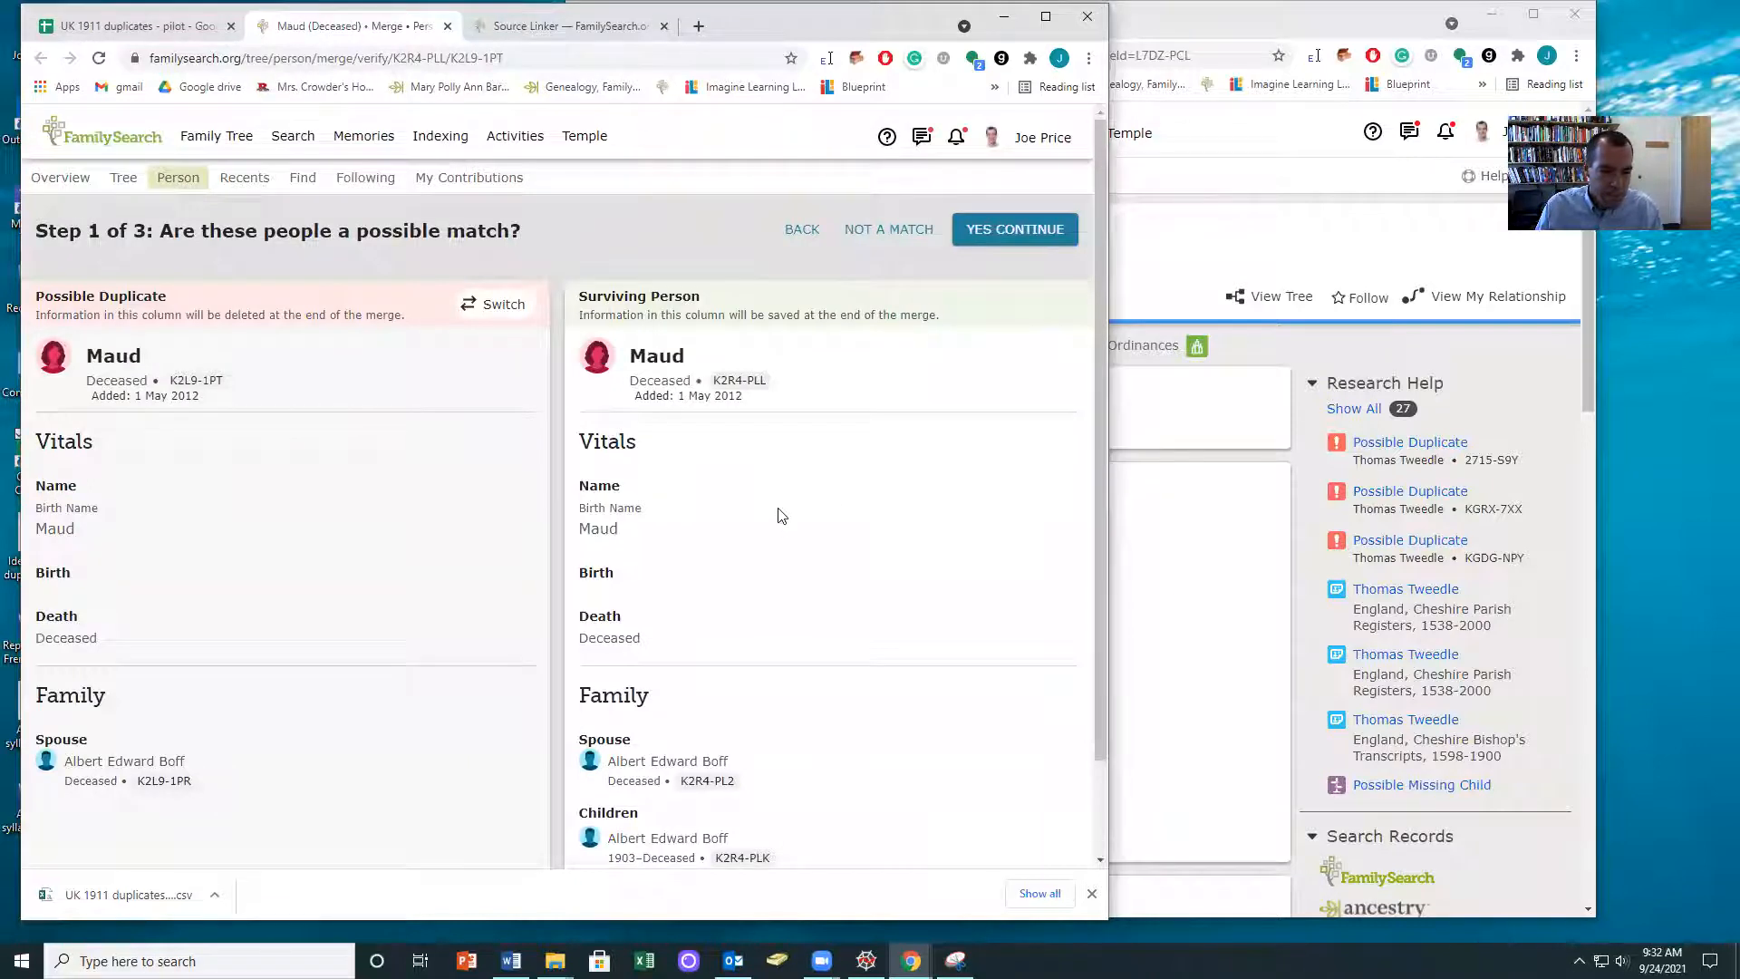
pyautogui.scroll(-2, 781, 515)
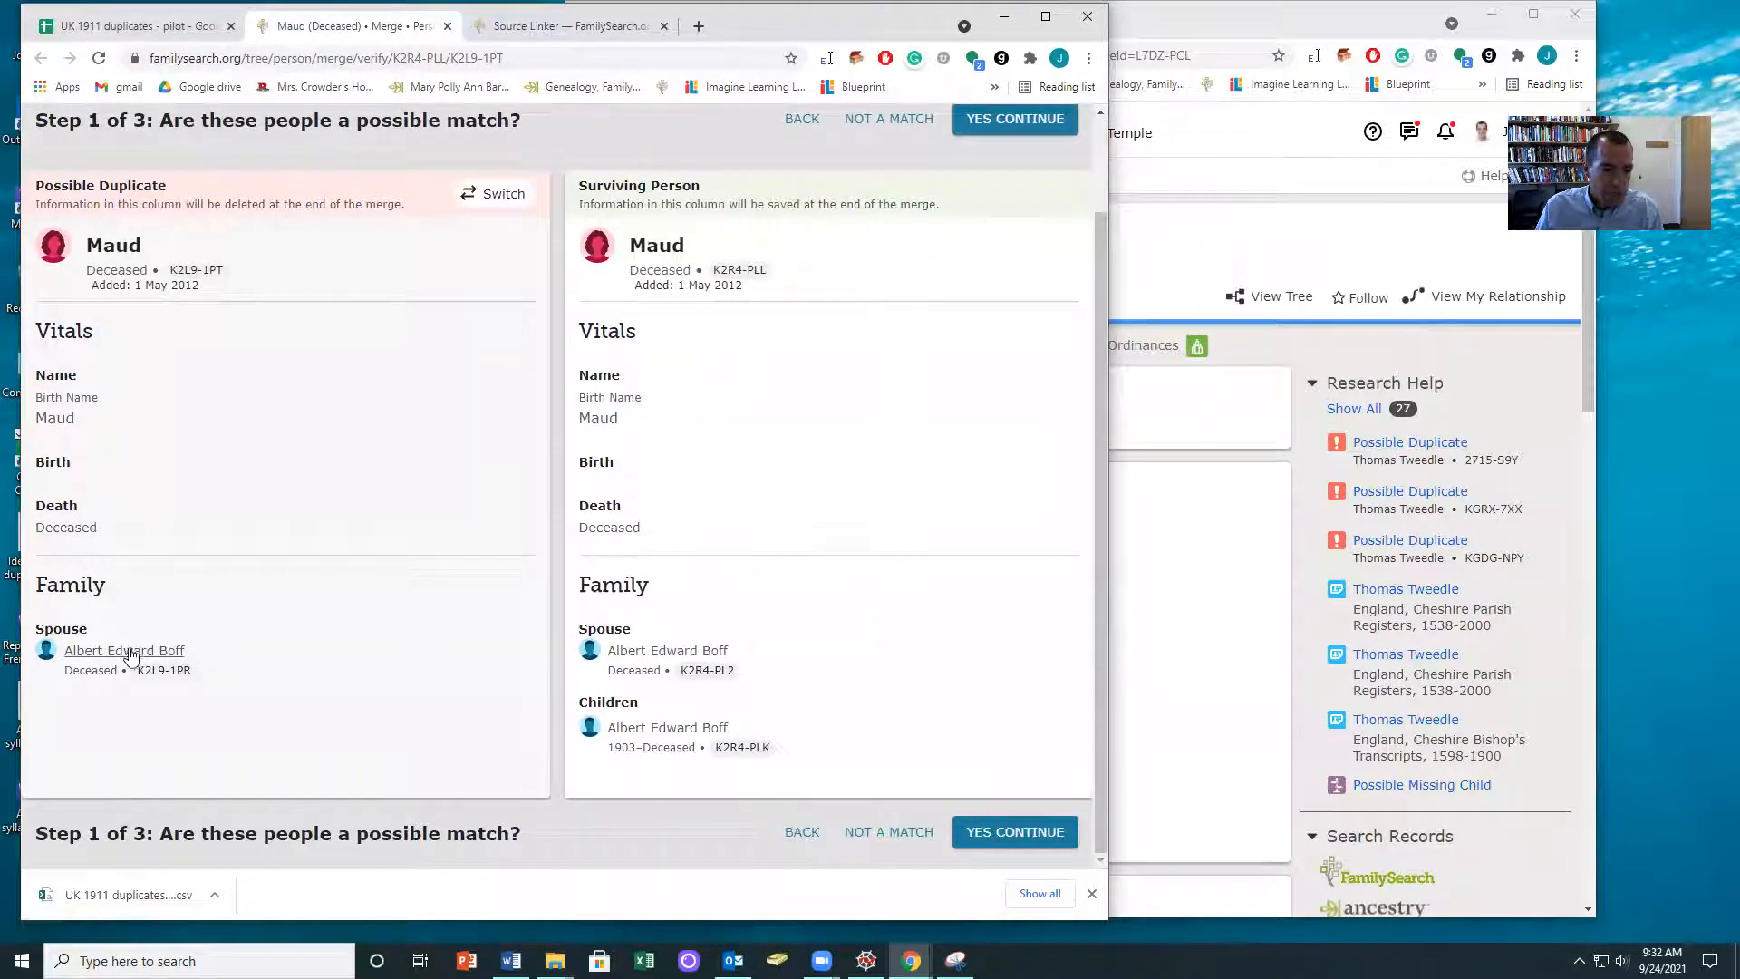
pyautogui.click(129, 652)
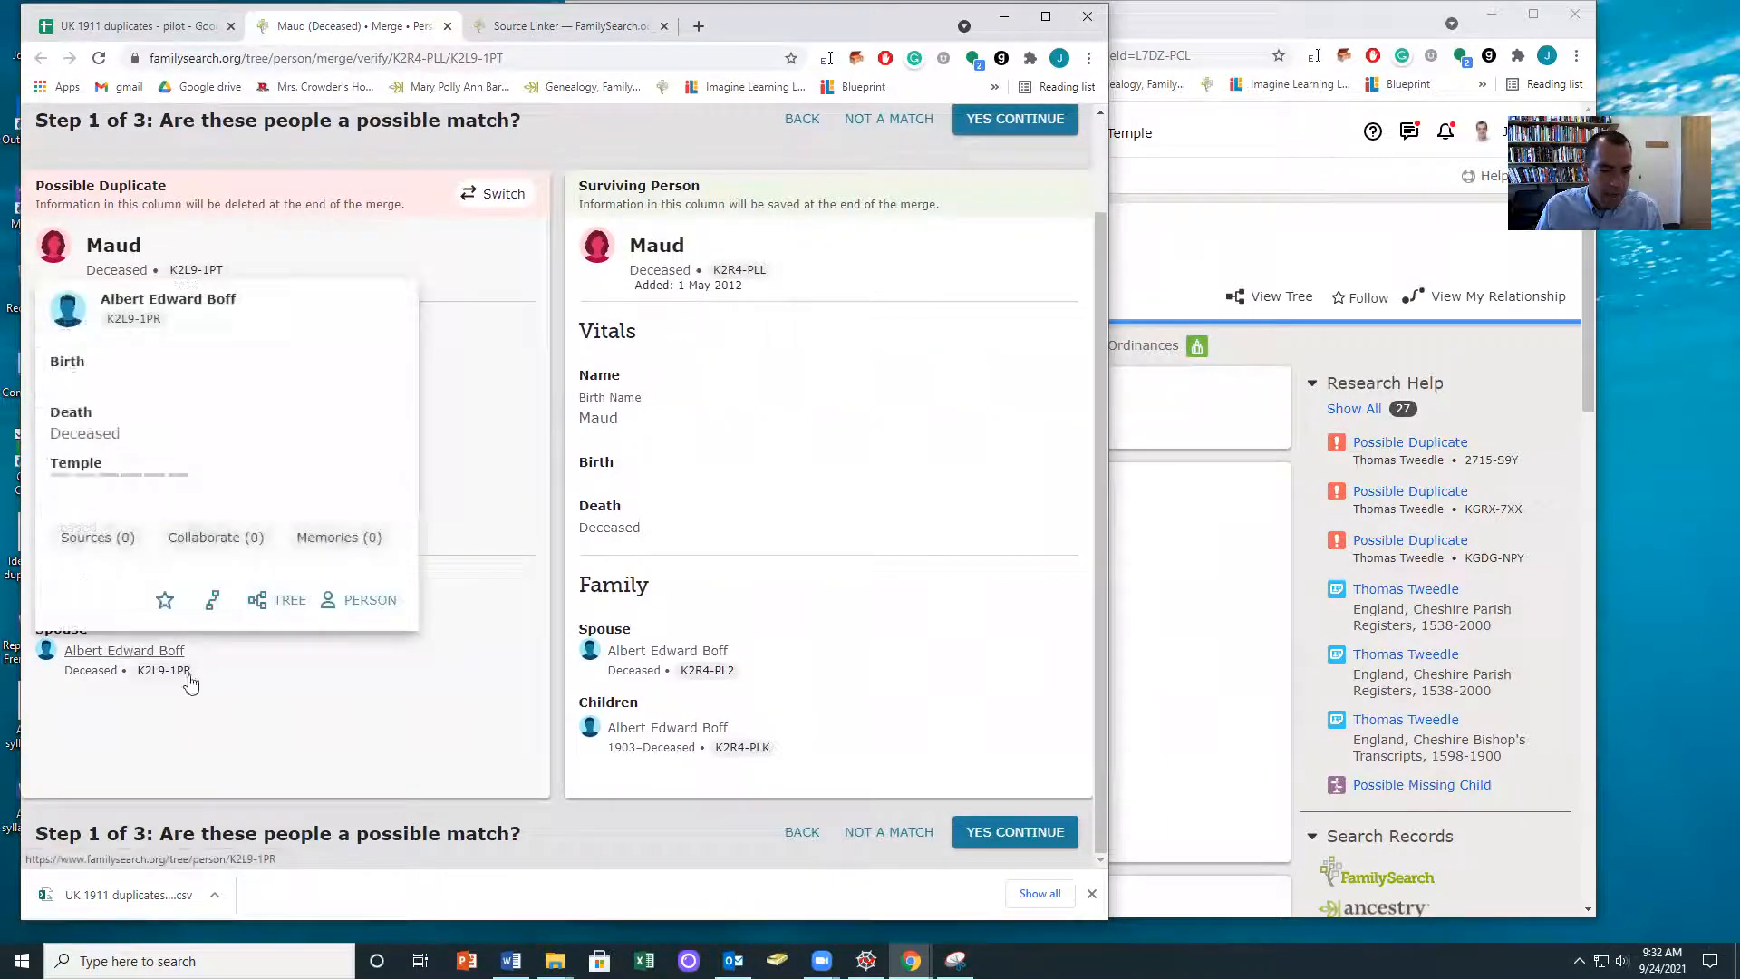
pyautogui.click(895, 642)
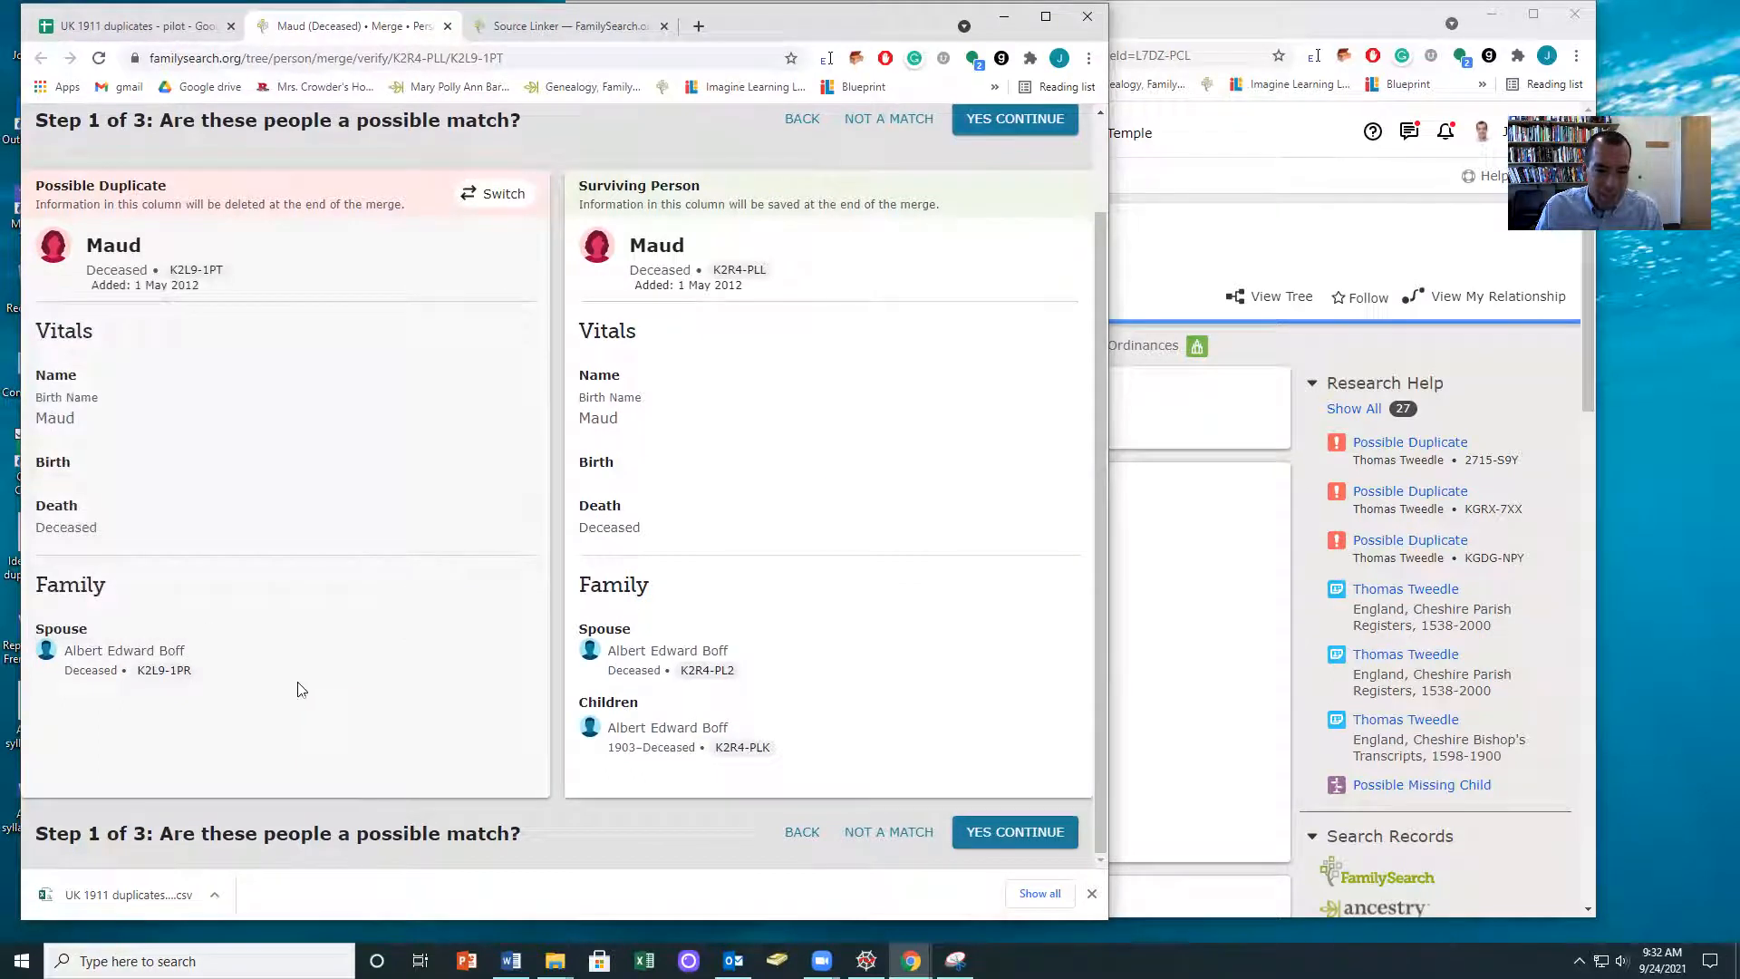
# Step: In the UK 1911 duplicates sheet, record result 1 for row 52 and 0.5 for row 53, and note "more dups to do" in row 52
pyautogui.click(127, 25)
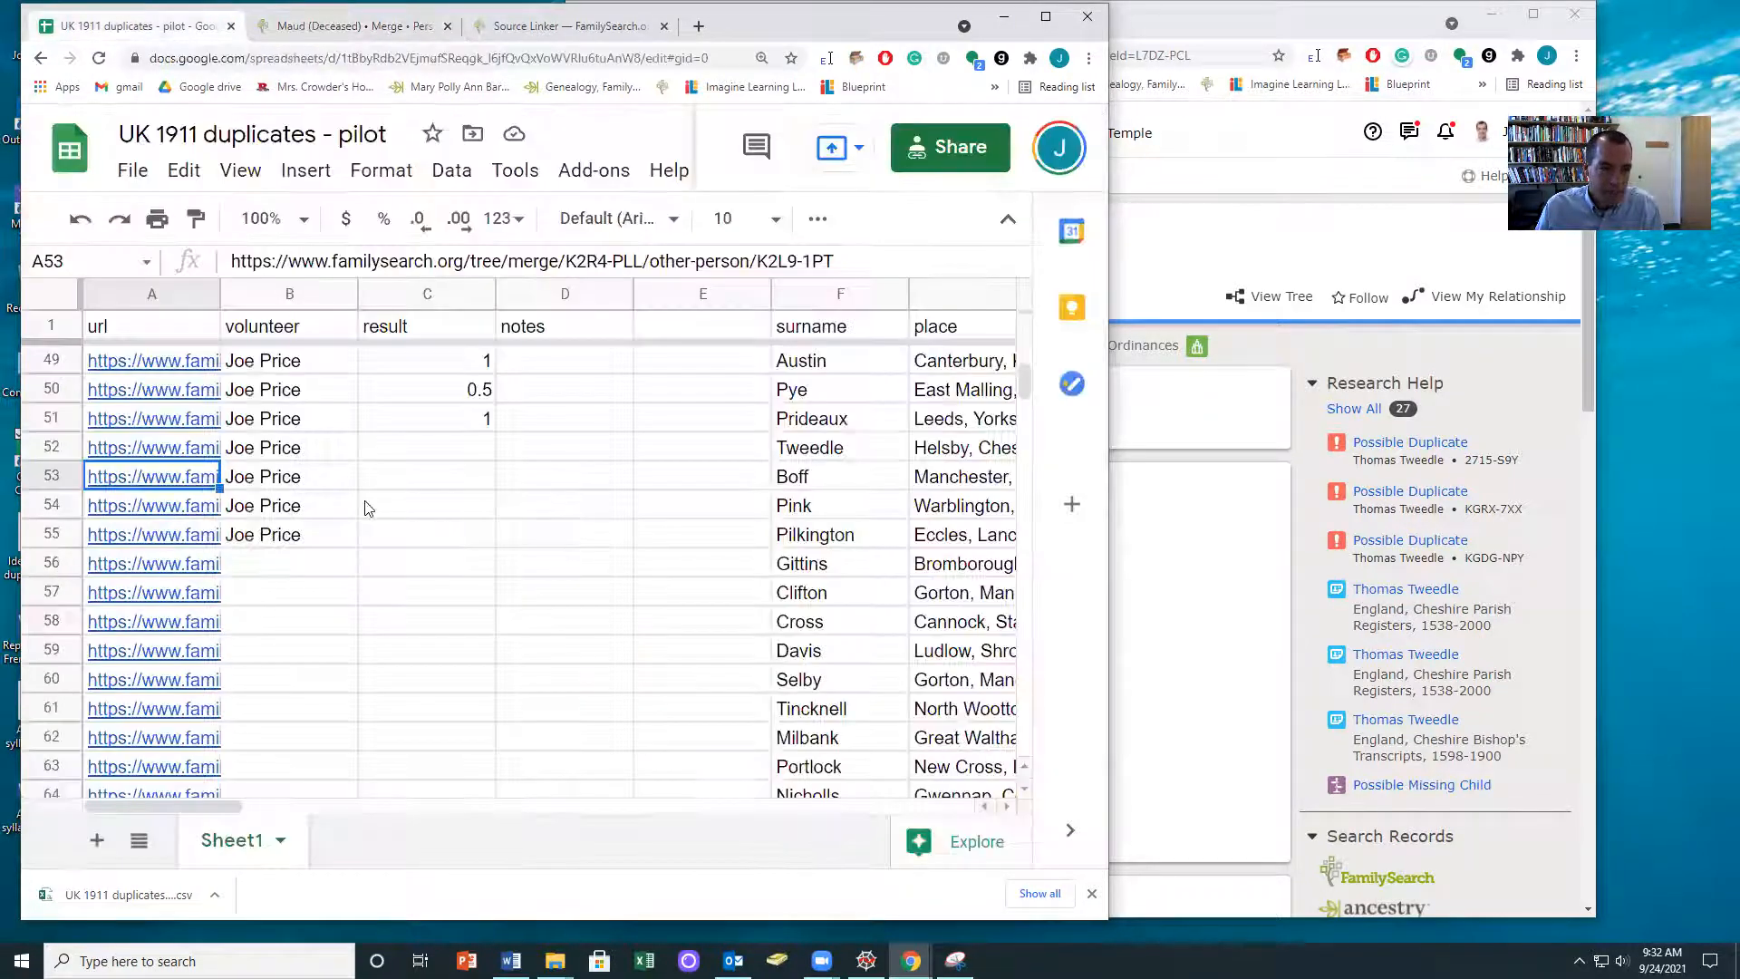
pyautogui.click(435, 450)
pyautogui.write('1')
pyautogui.click(441, 480)
pyautogui.write('0.5')
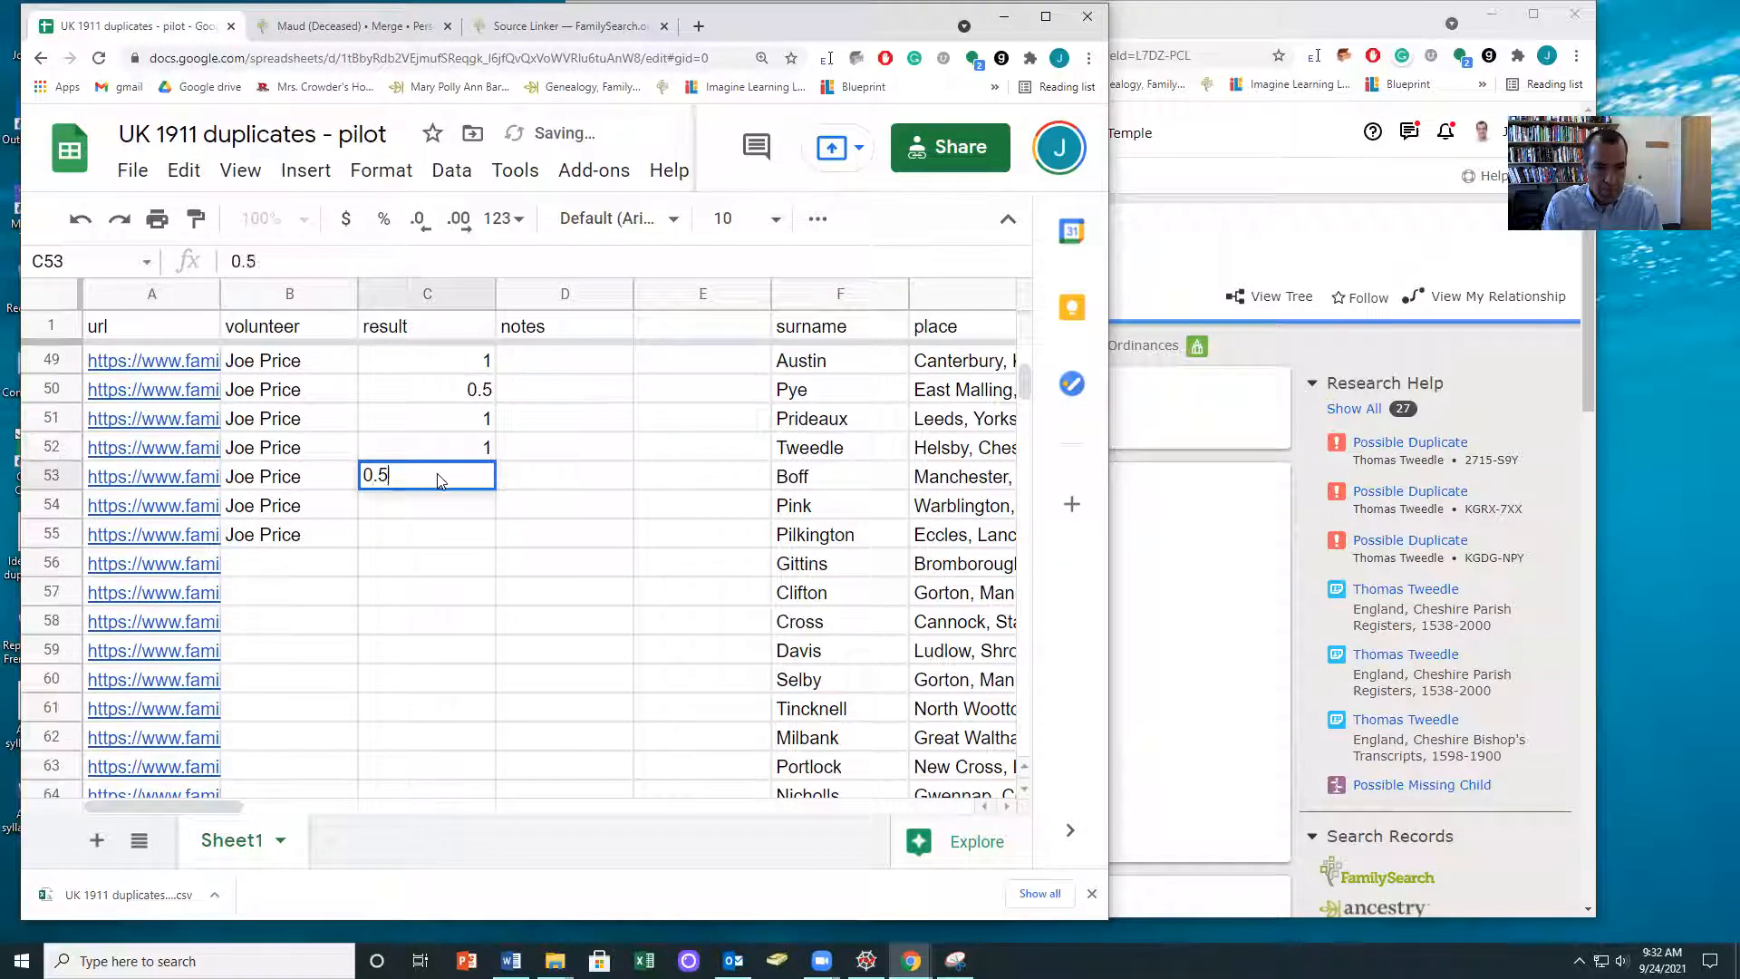
pyautogui.press('Return')
pyautogui.click(560, 453)
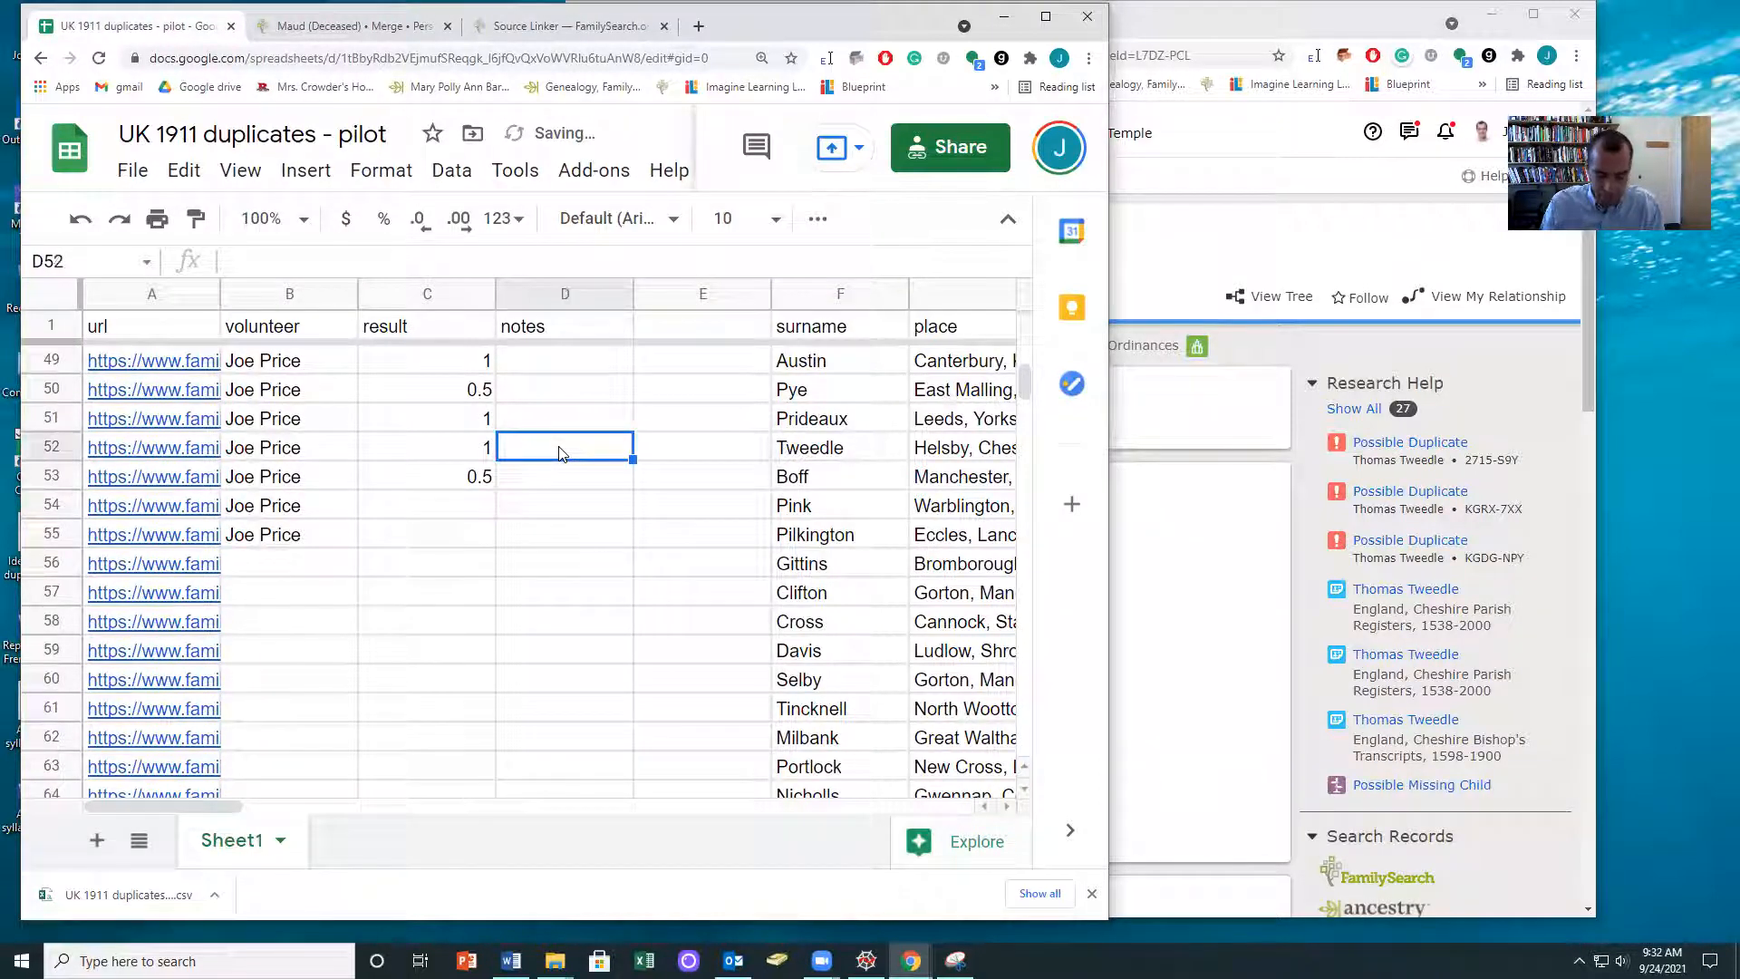
pyautogui.write('more dups to do')
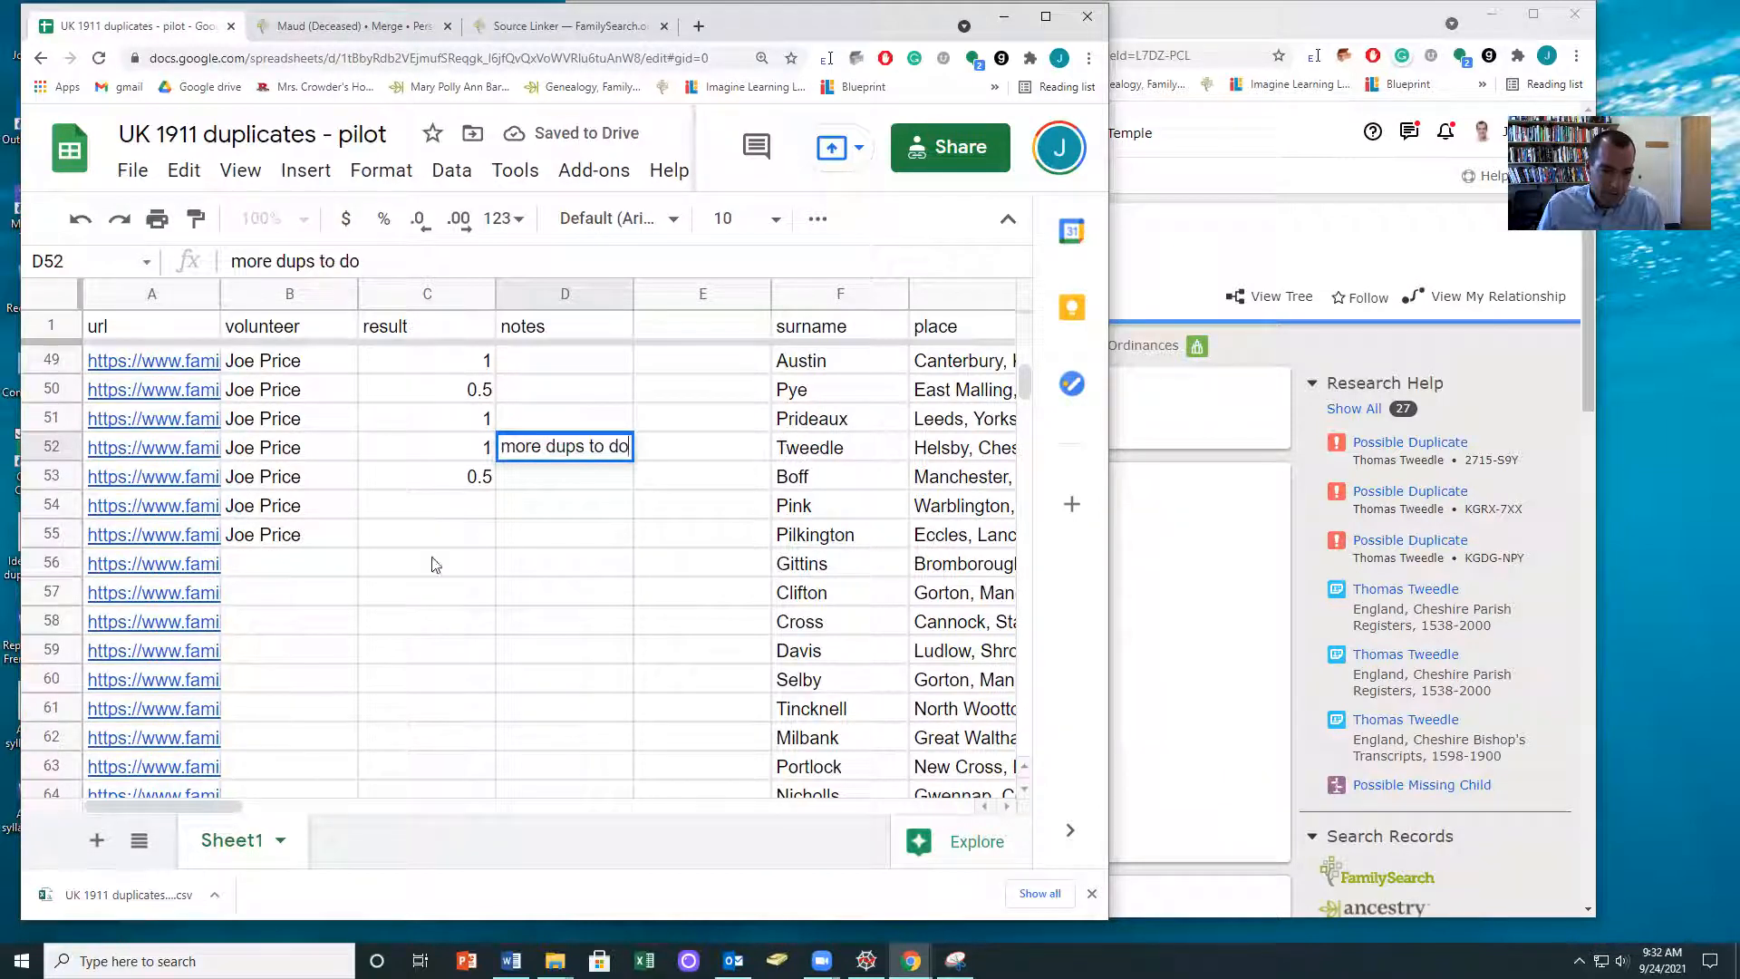
pyautogui.click(428, 507)
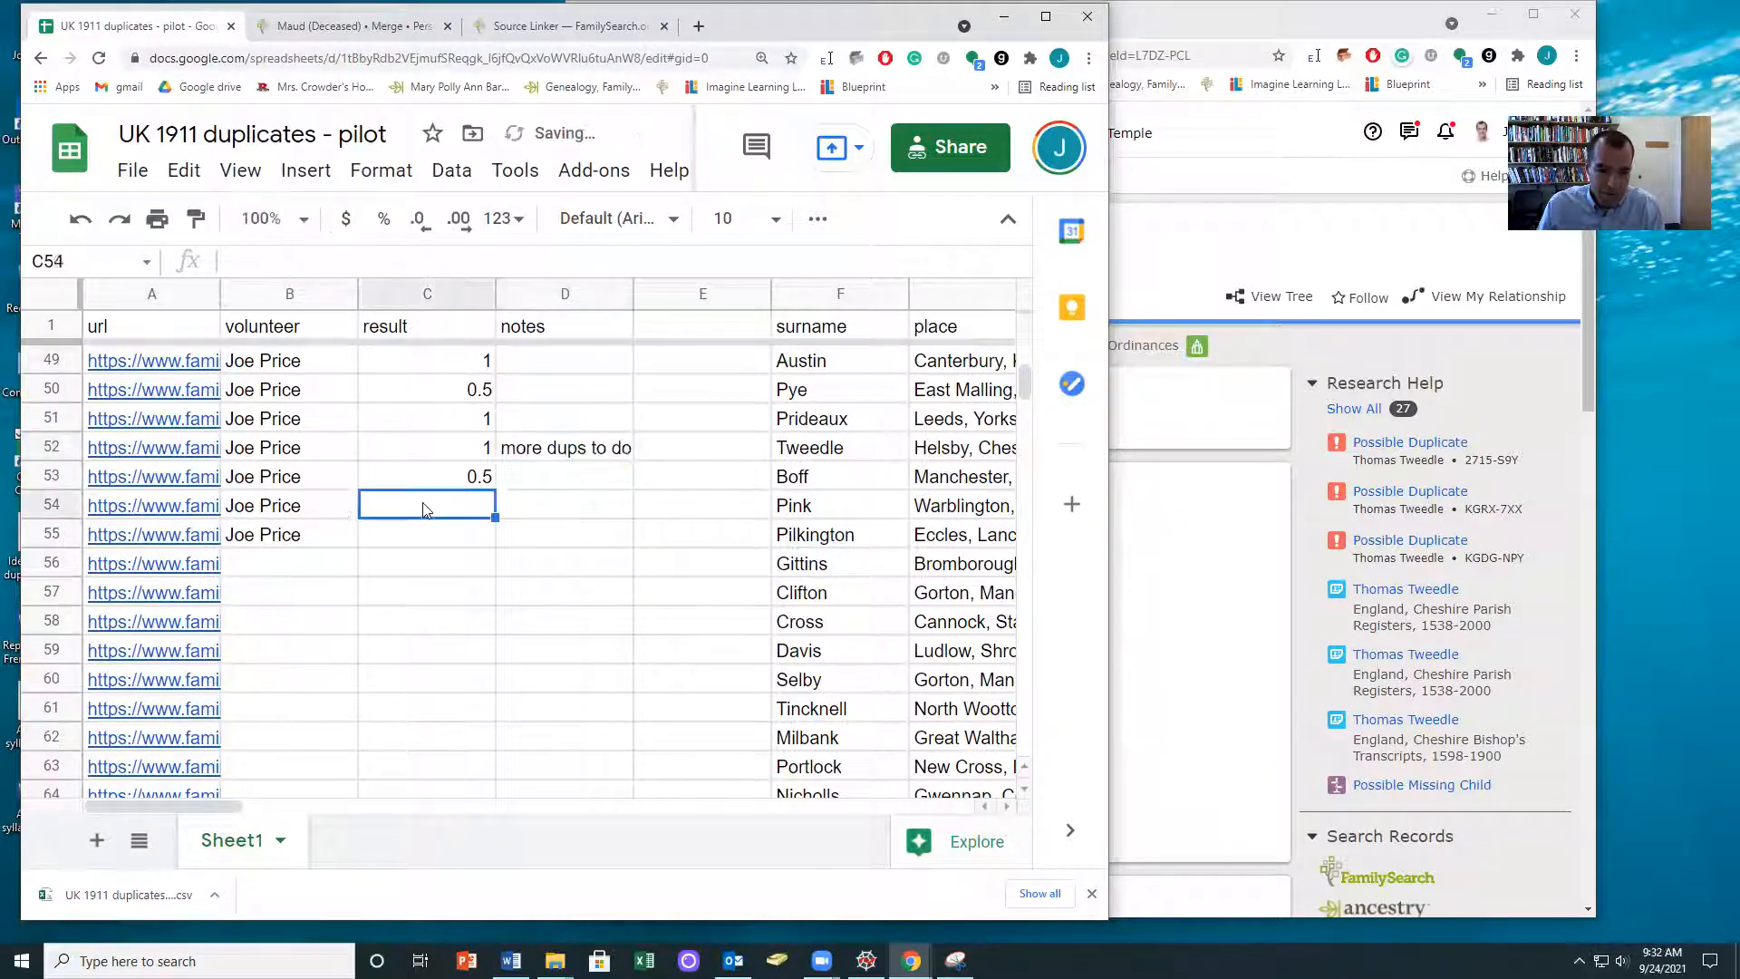
# Step: Open the merge link in row 54 and compare the duplicate's marriage details with the christening of the surviving person's daughter
pyautogui.click(190, 511)
pyautogui.click(203, 556)
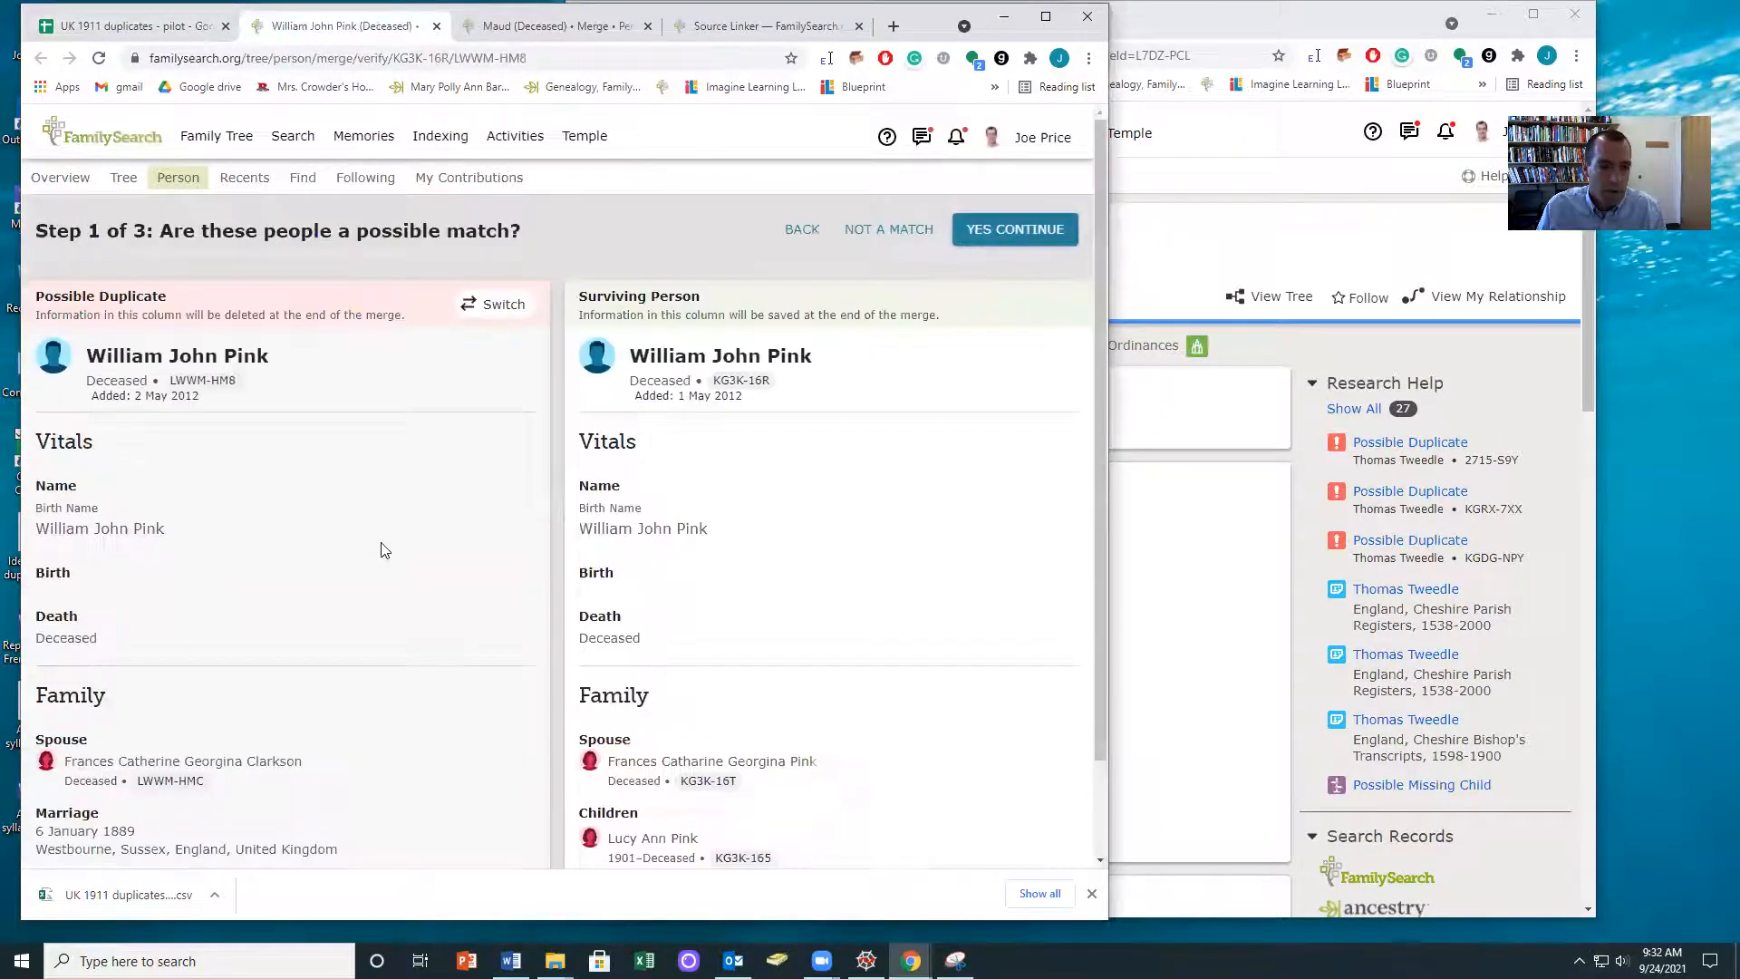
pyautogui.scroll(-1, 429, 488)
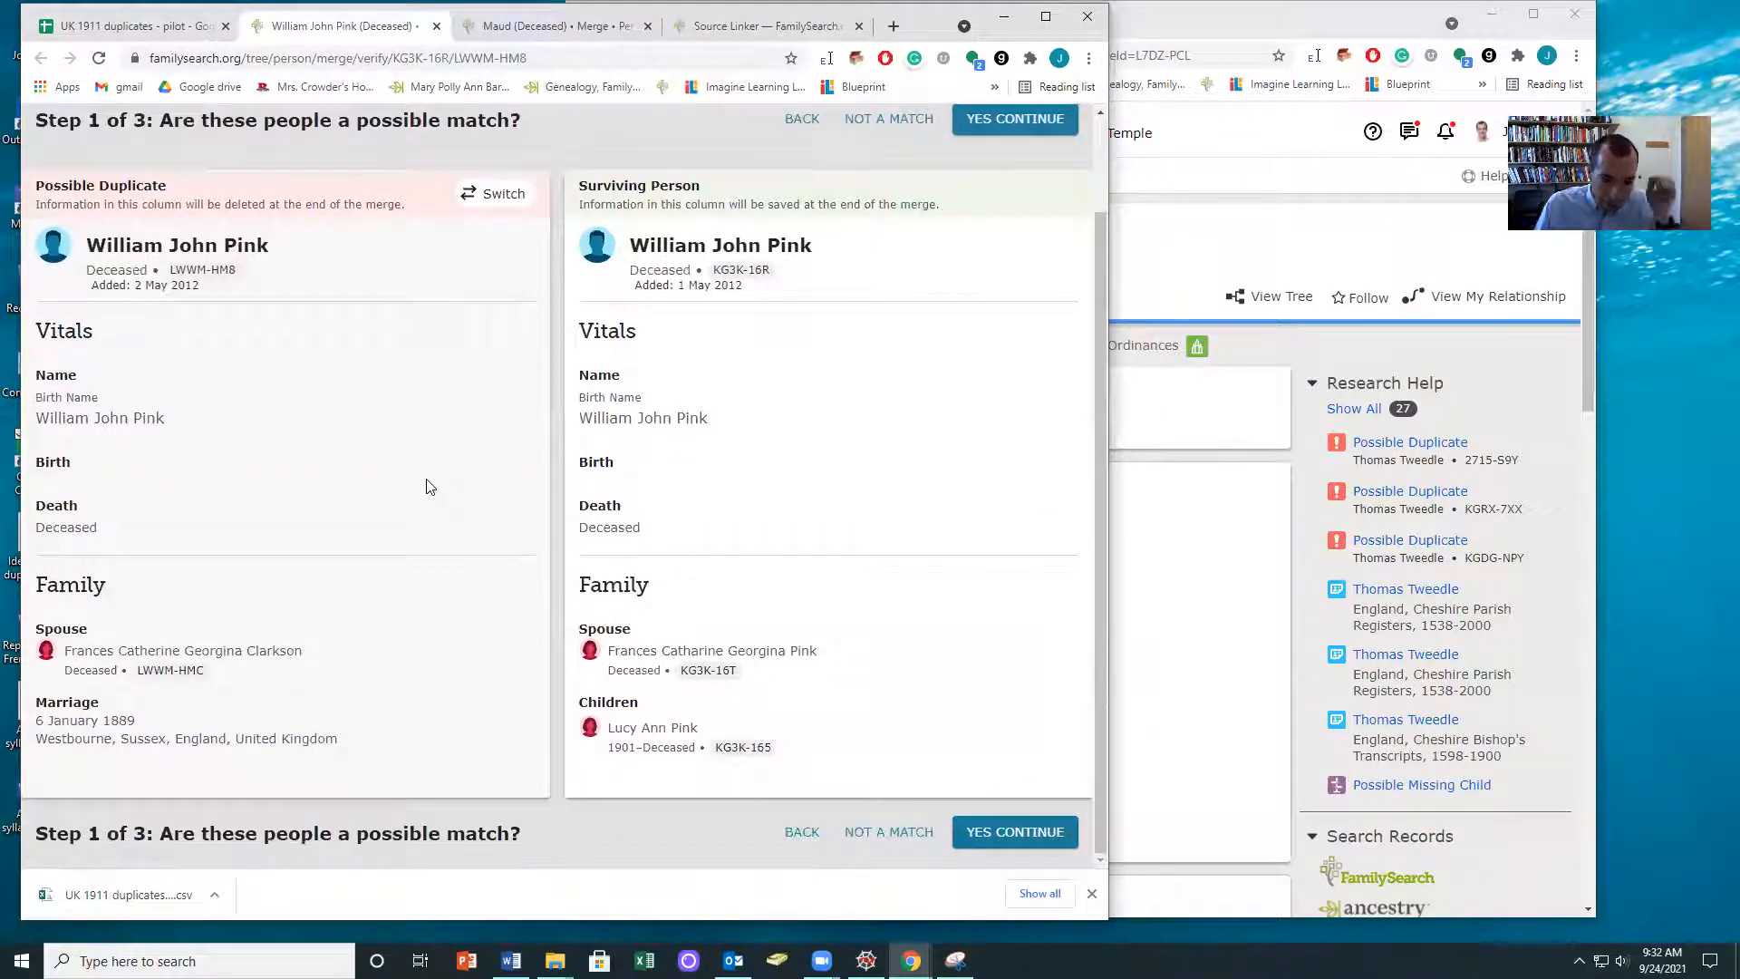
pyautogui.click(658, 727)
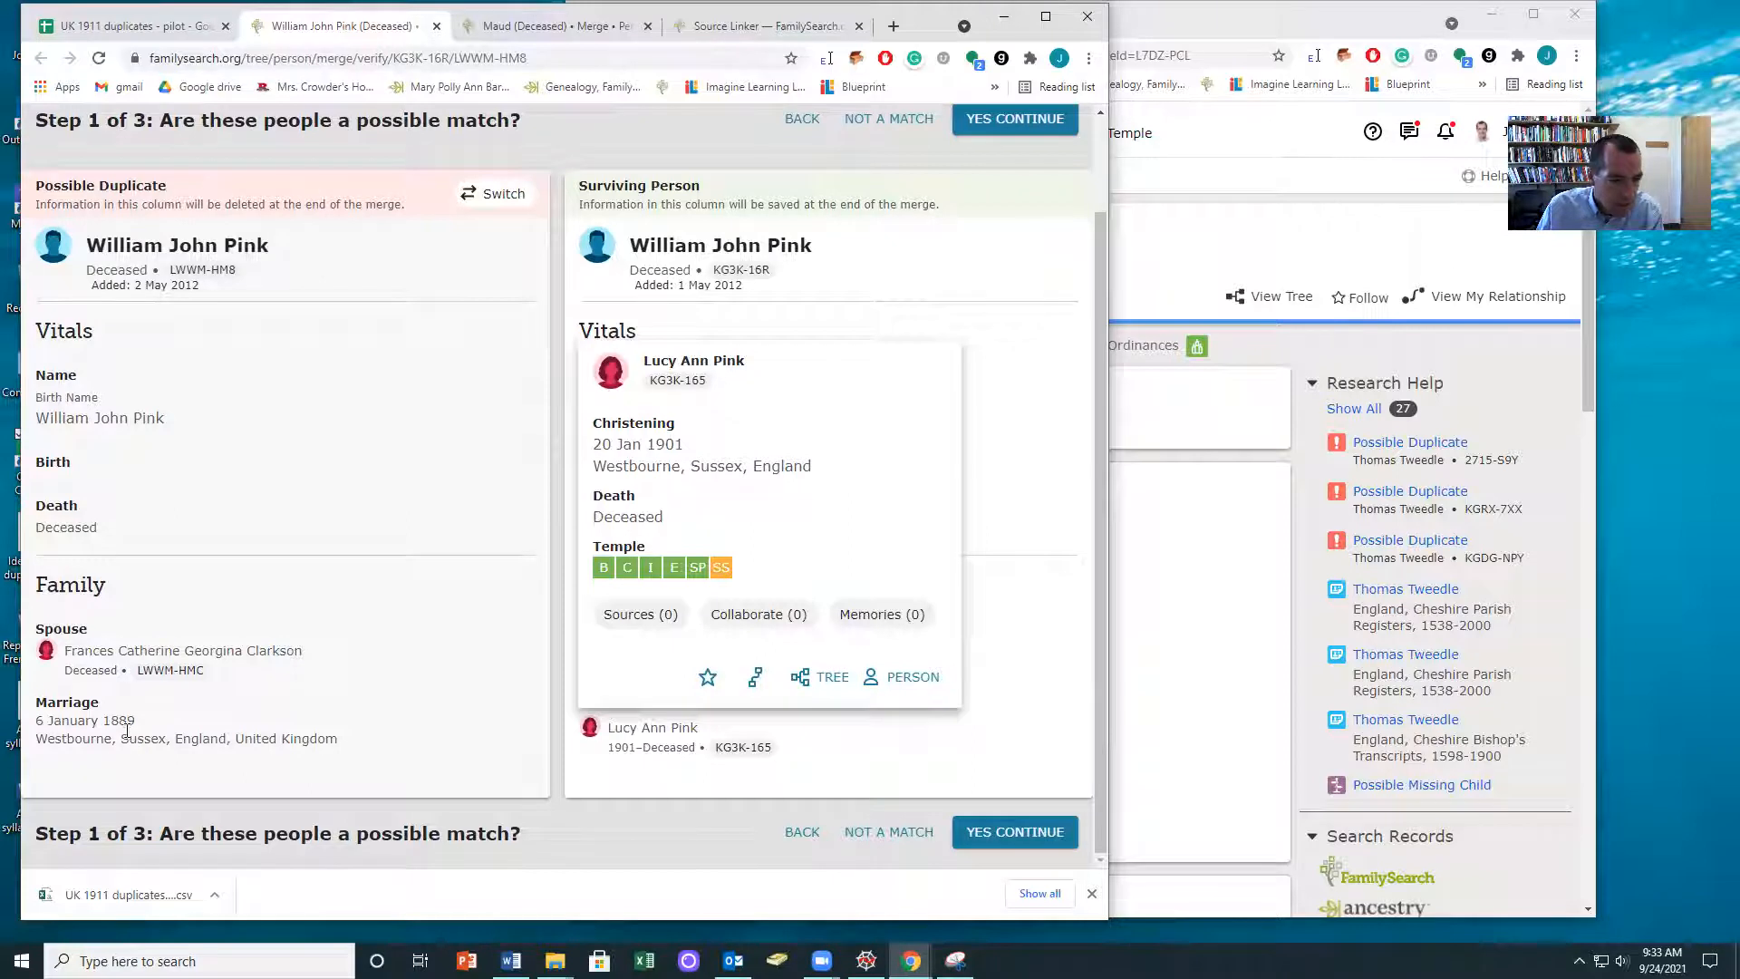
pyautogui.click(473, 794)
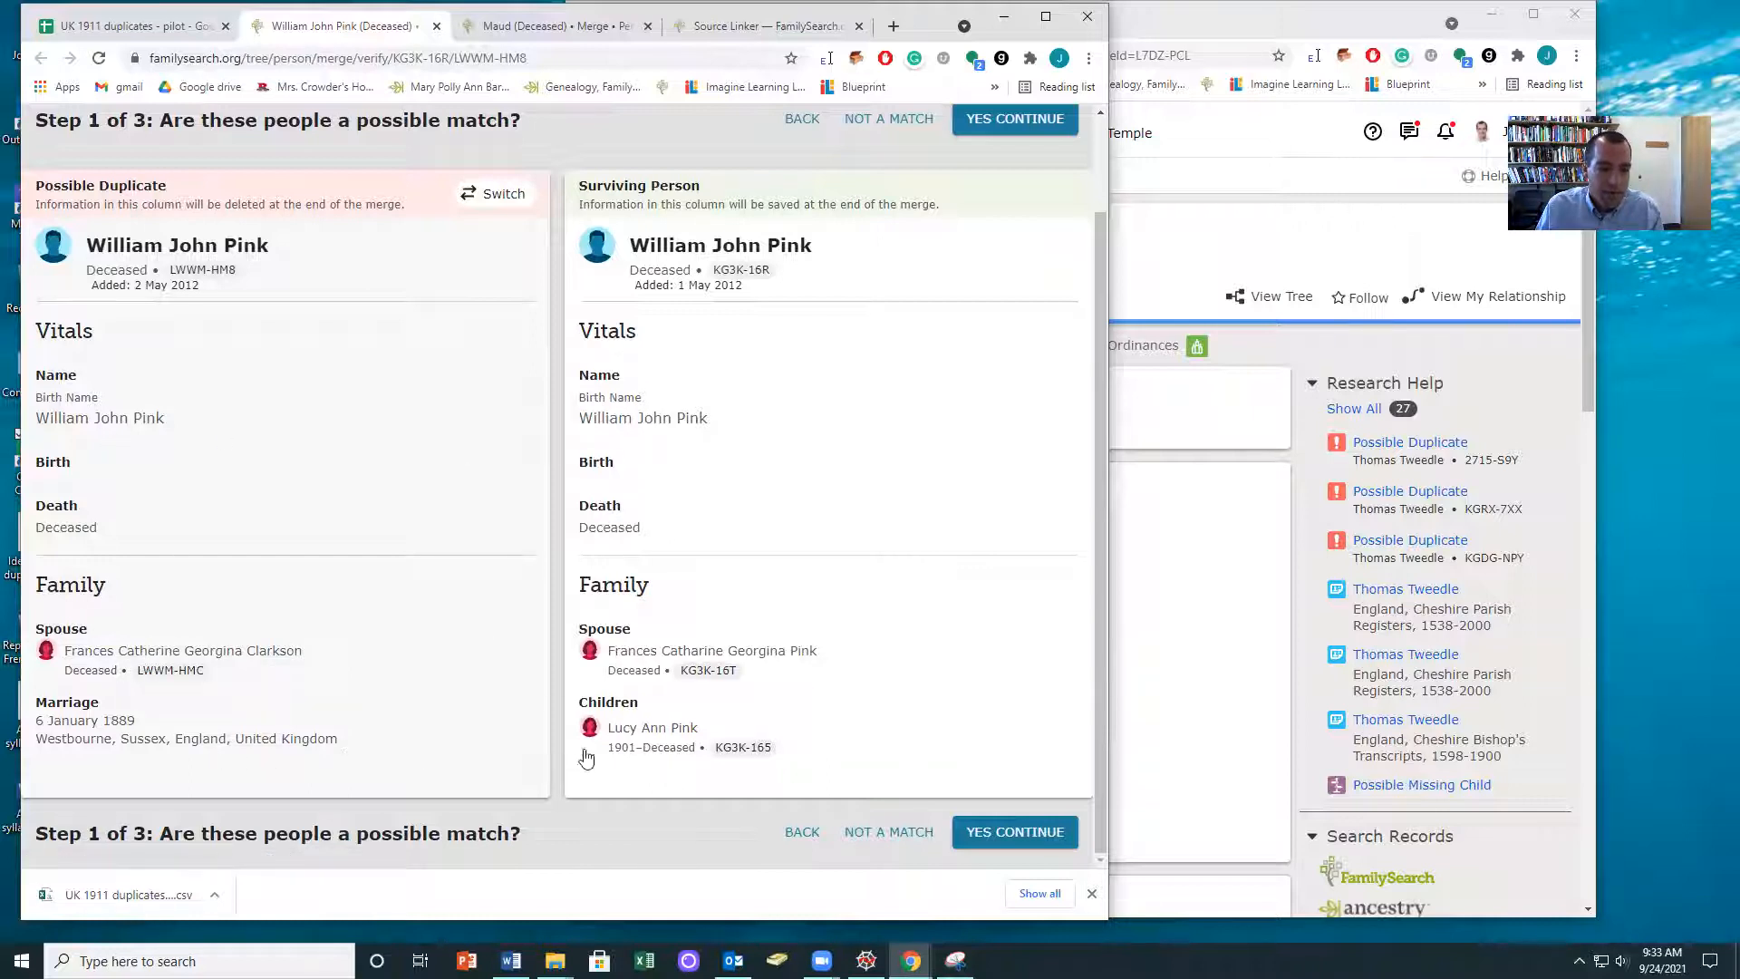
pyautogui.click(639, 735)
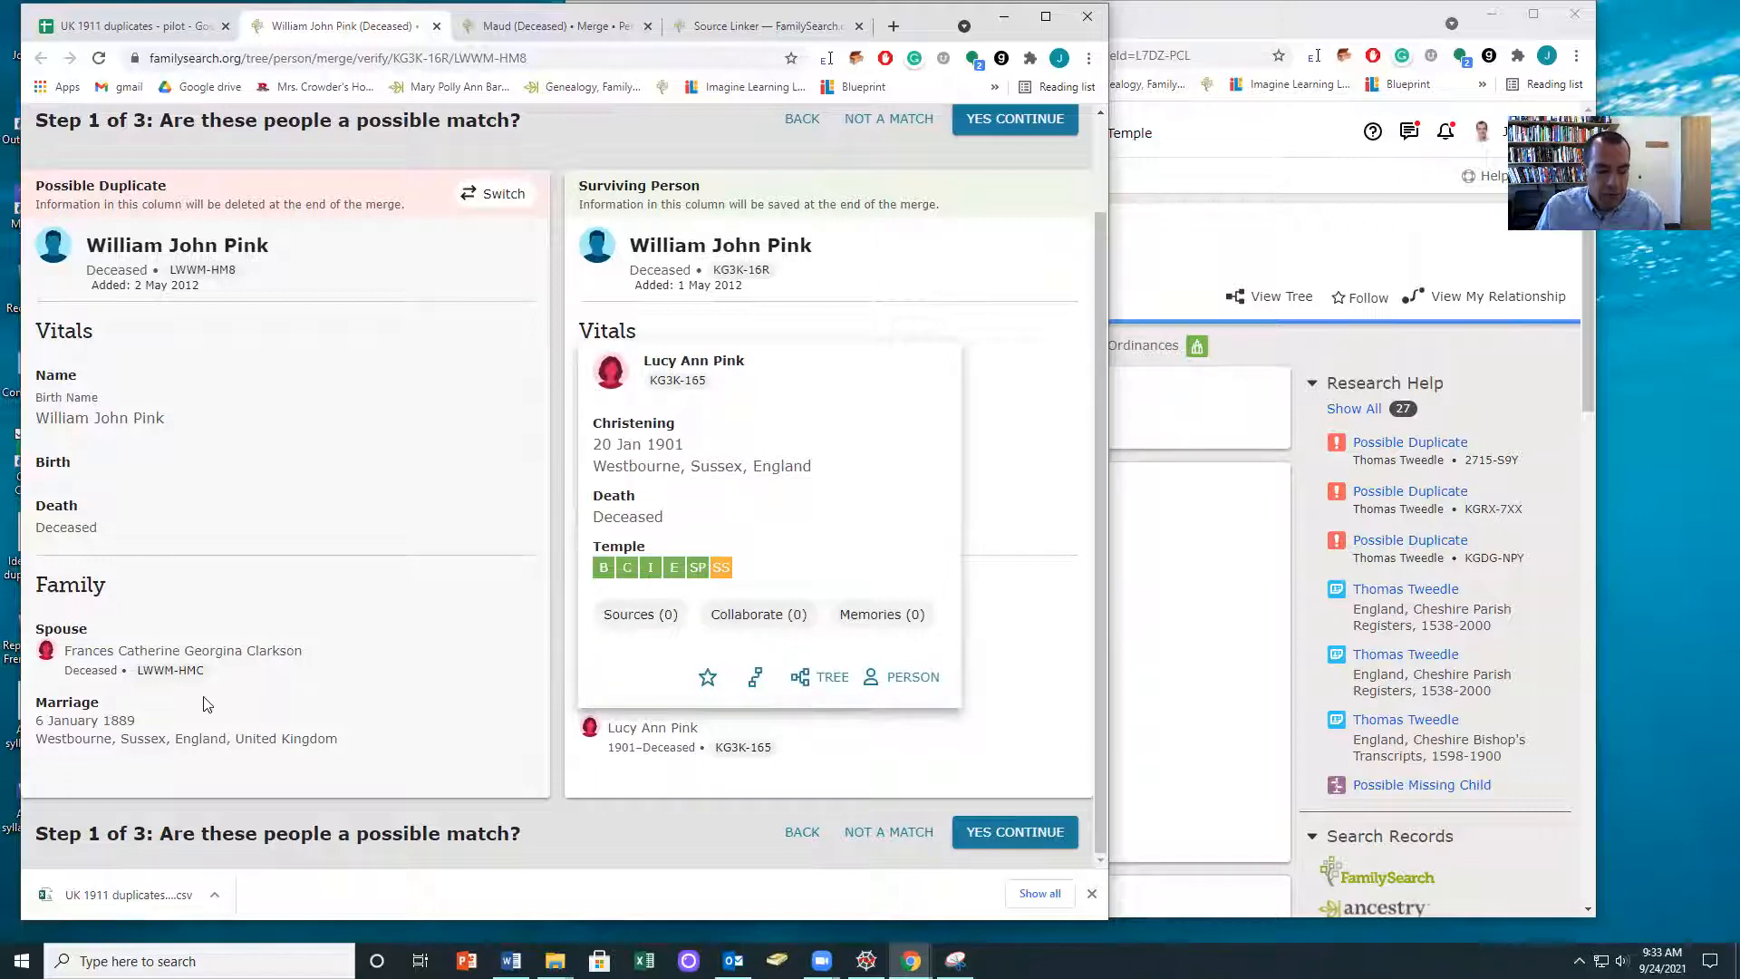
# Step: Merge row 54's duplicate into the surviving profile, keeping both spouse families and the 6 January 1889 marriage, with the first suggested reason statement
pyautogui.click(1002, 829)
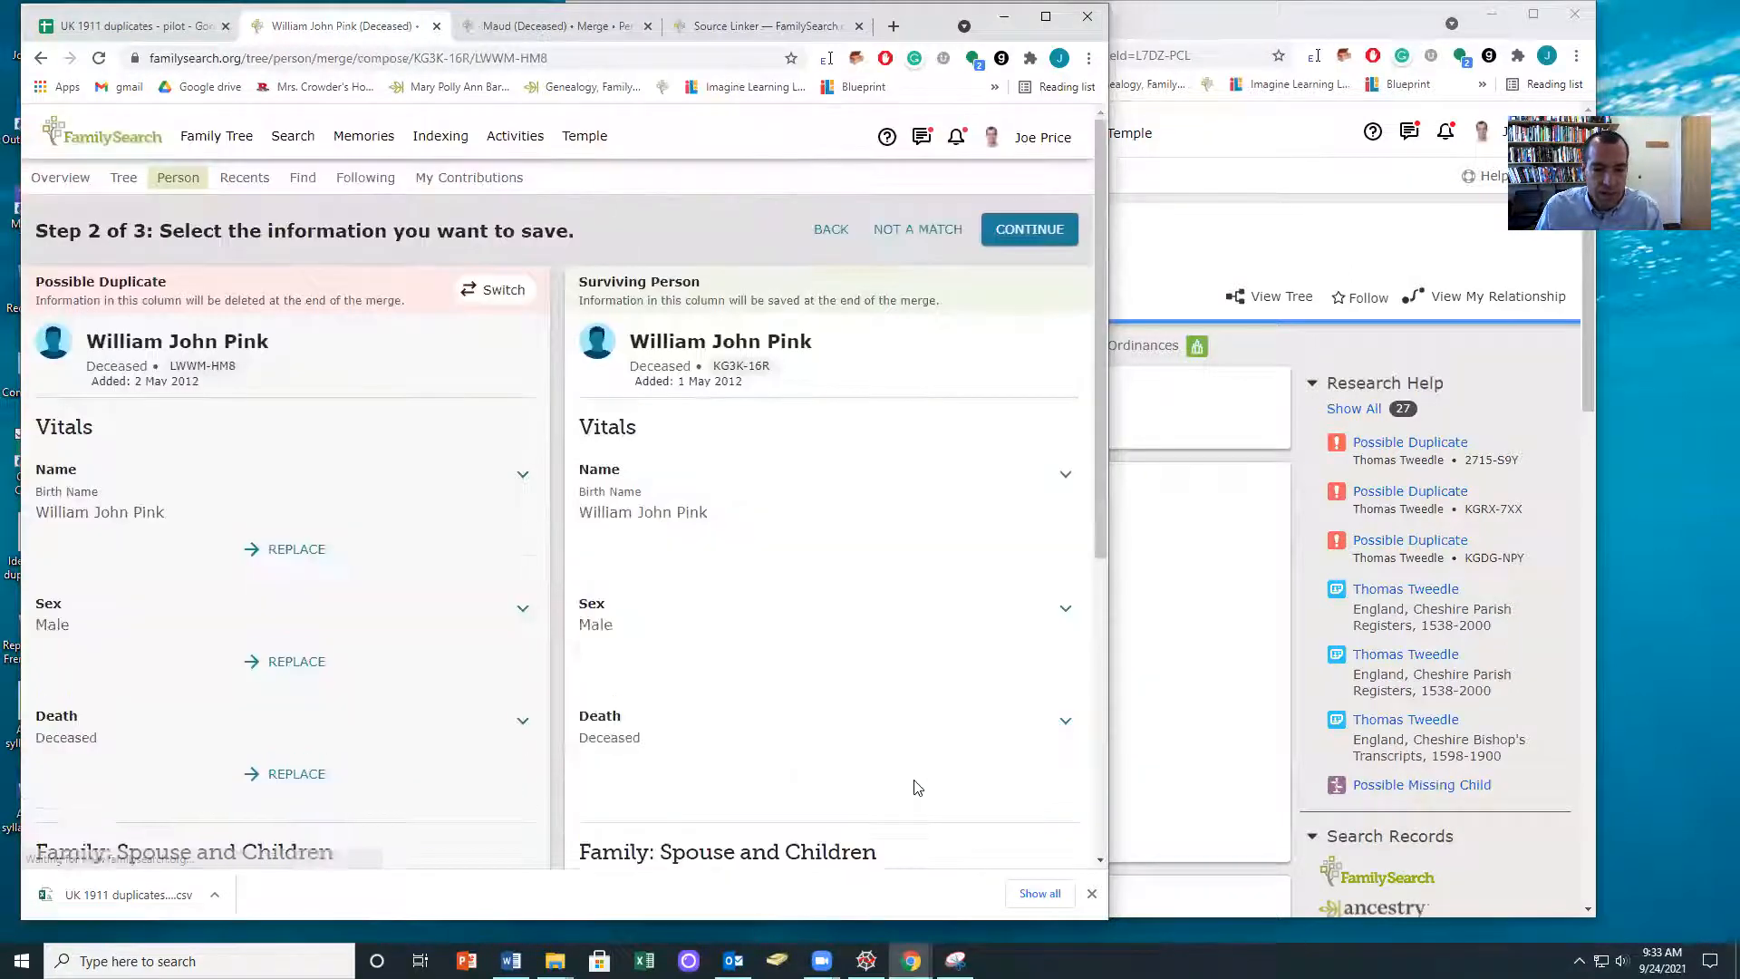
pyautogui.scroll(-6, 904, 776)
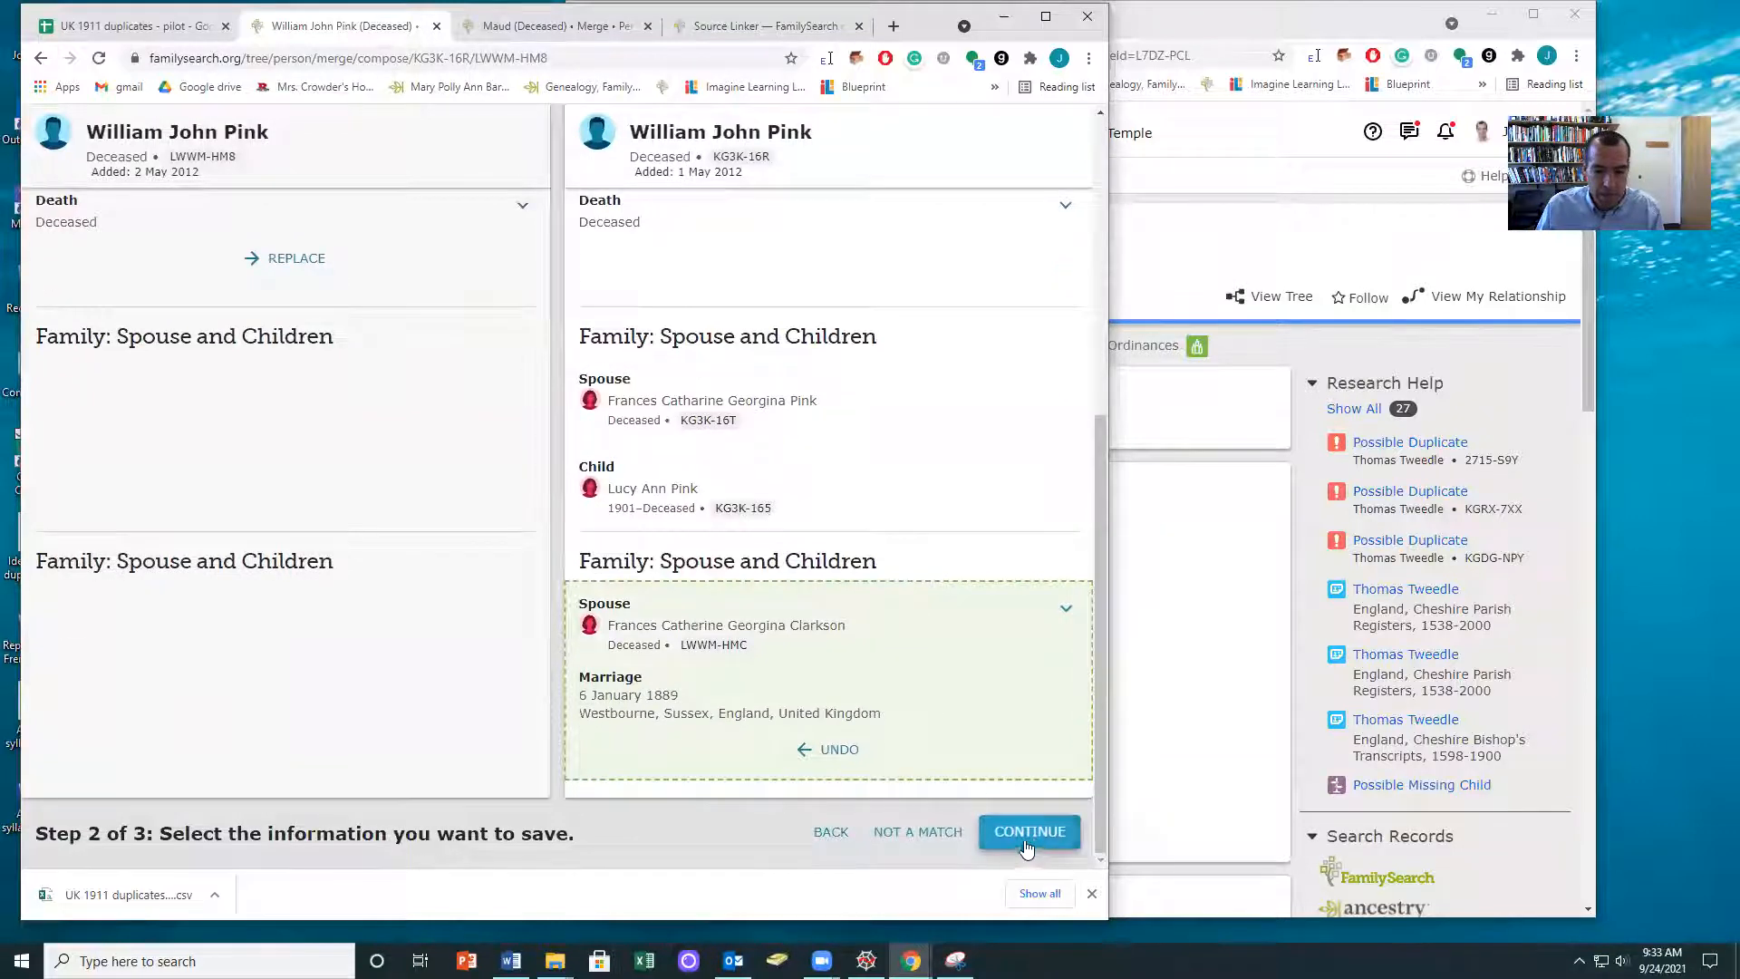
pyautogui.click(1031, 835)
pyautogui.click(76, 596)
pyautogui.click(1015, 229)
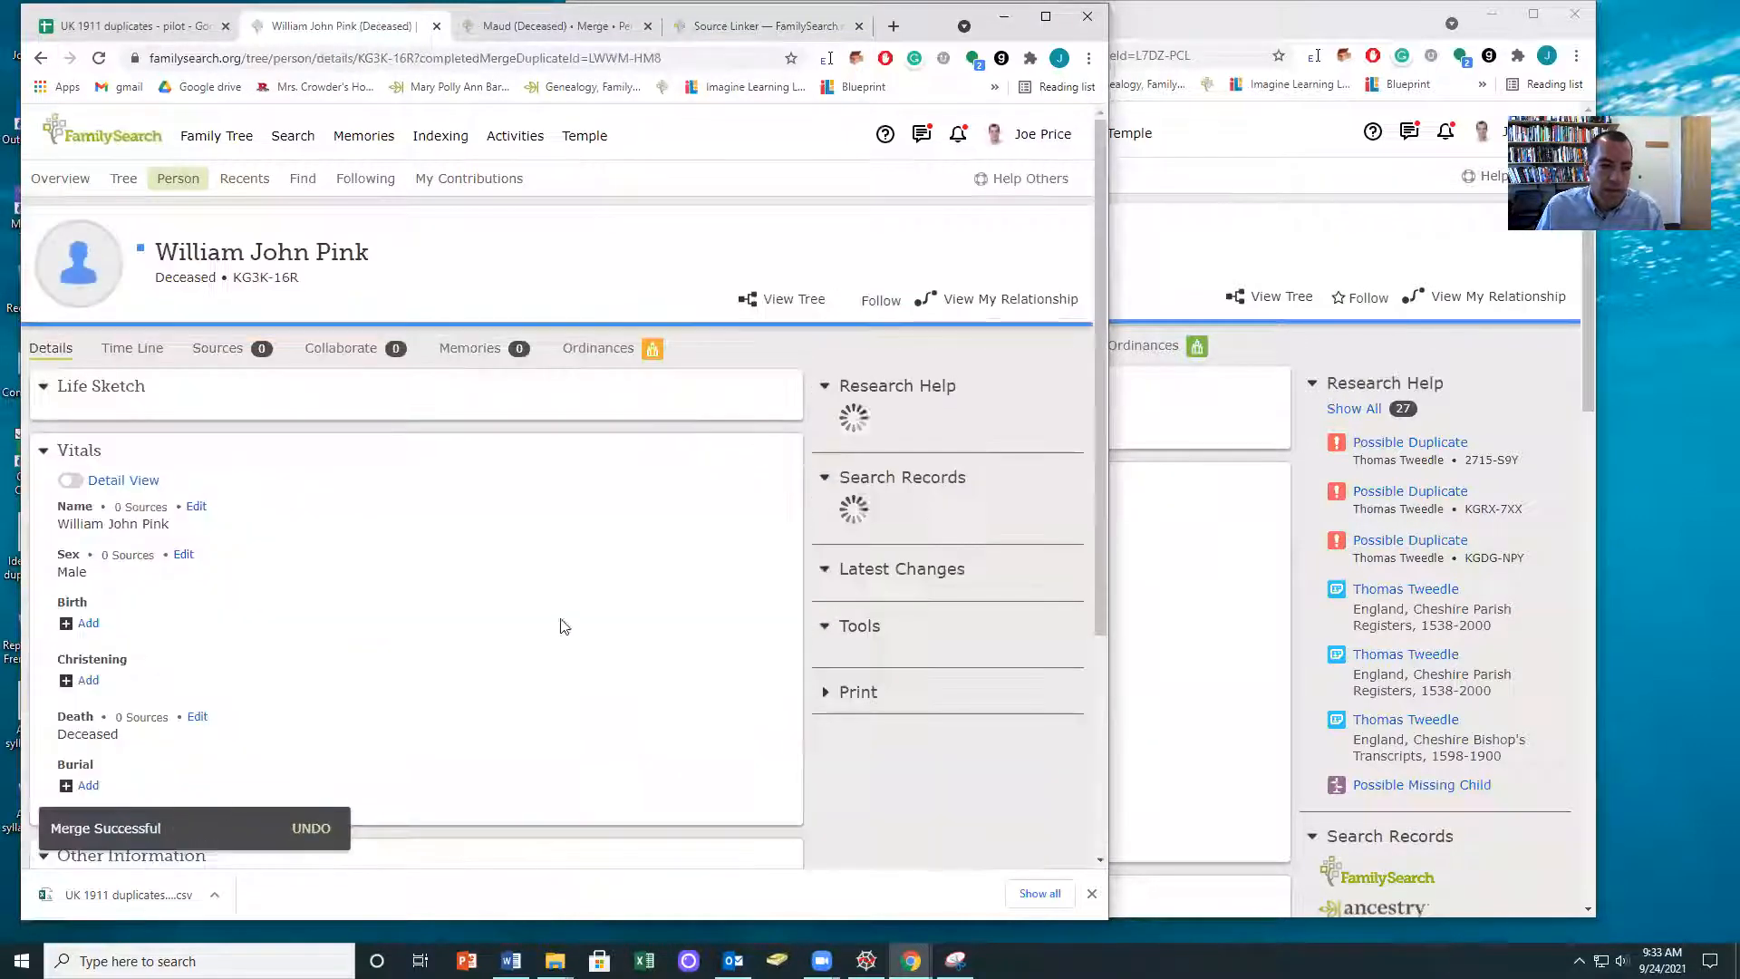
# Step: Review the merged profile's possible duplicates and its family members
pyautogui.scroll(-2, 585, 575)
pyautogui.scroll(1, 588, 576)
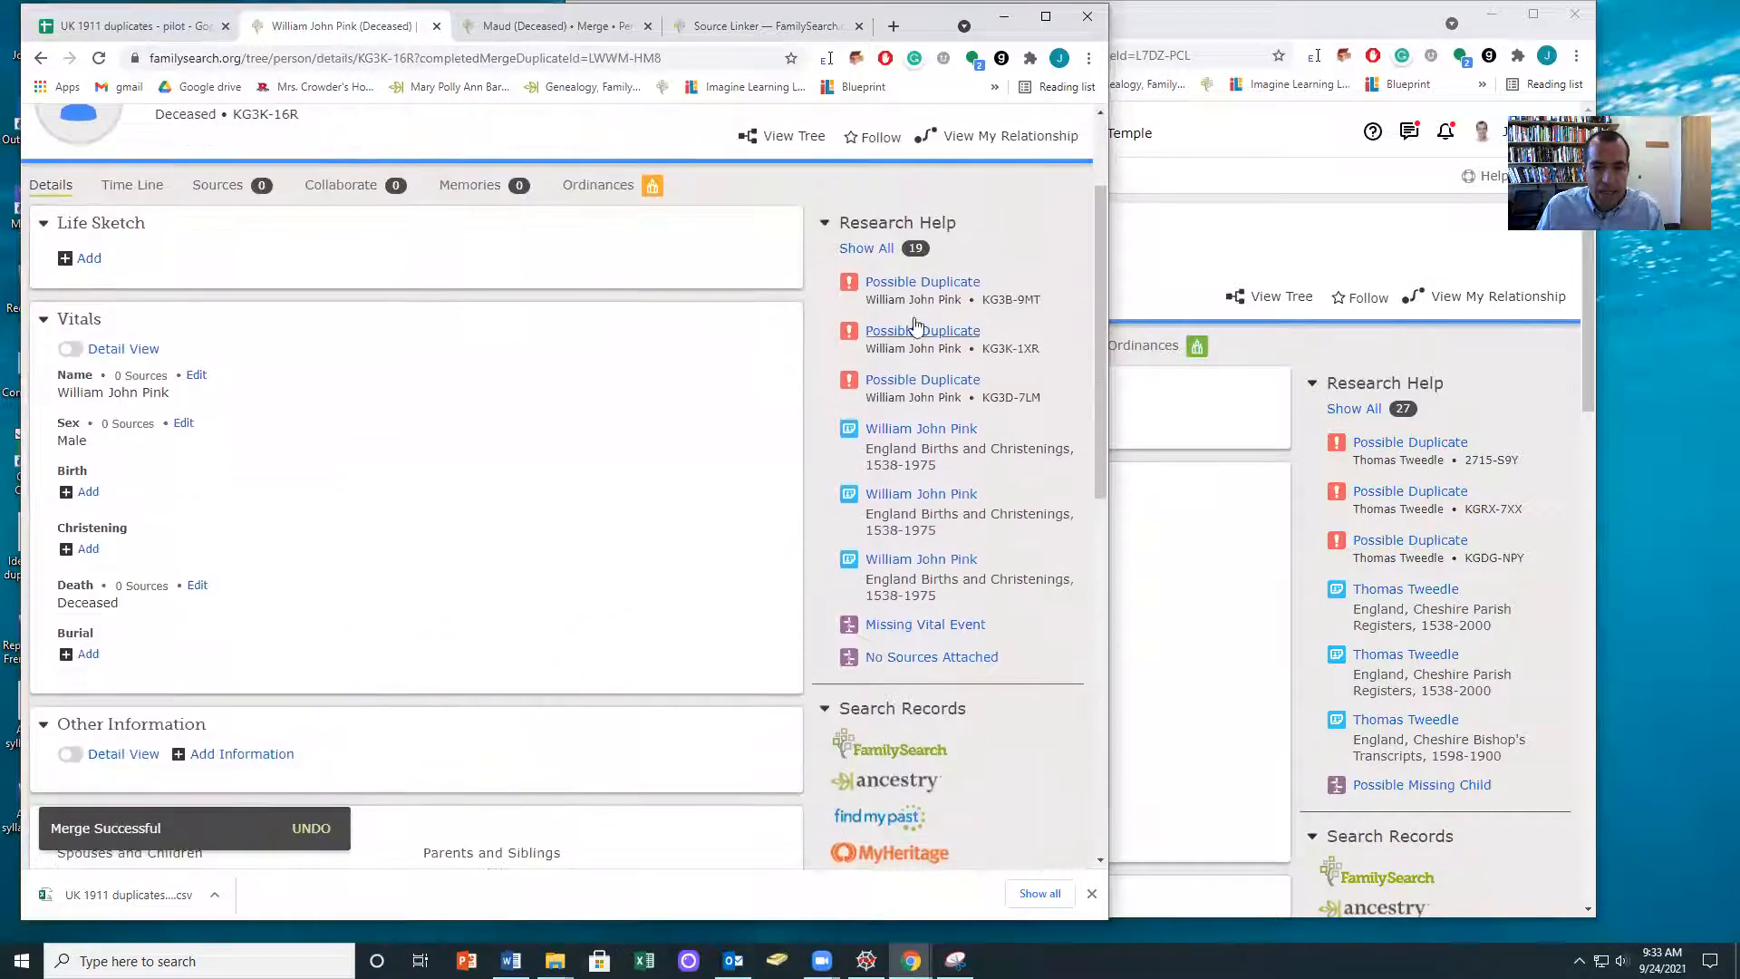
pyautogui.scroll(-6, 464, 476)
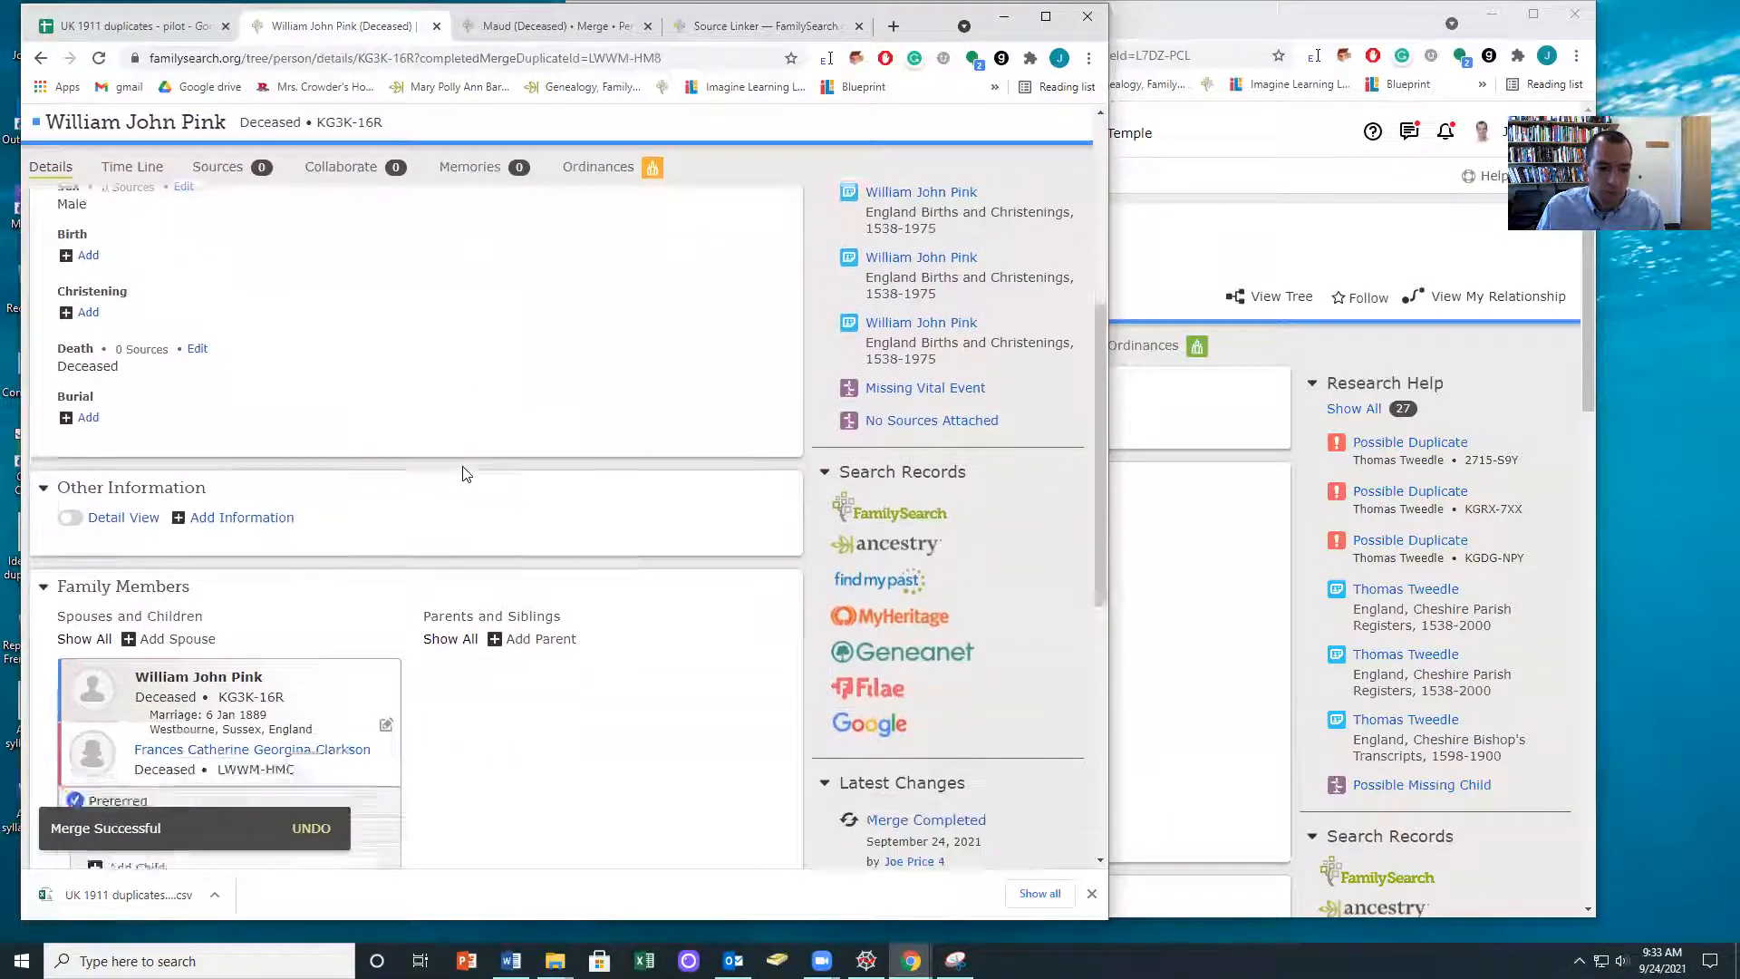